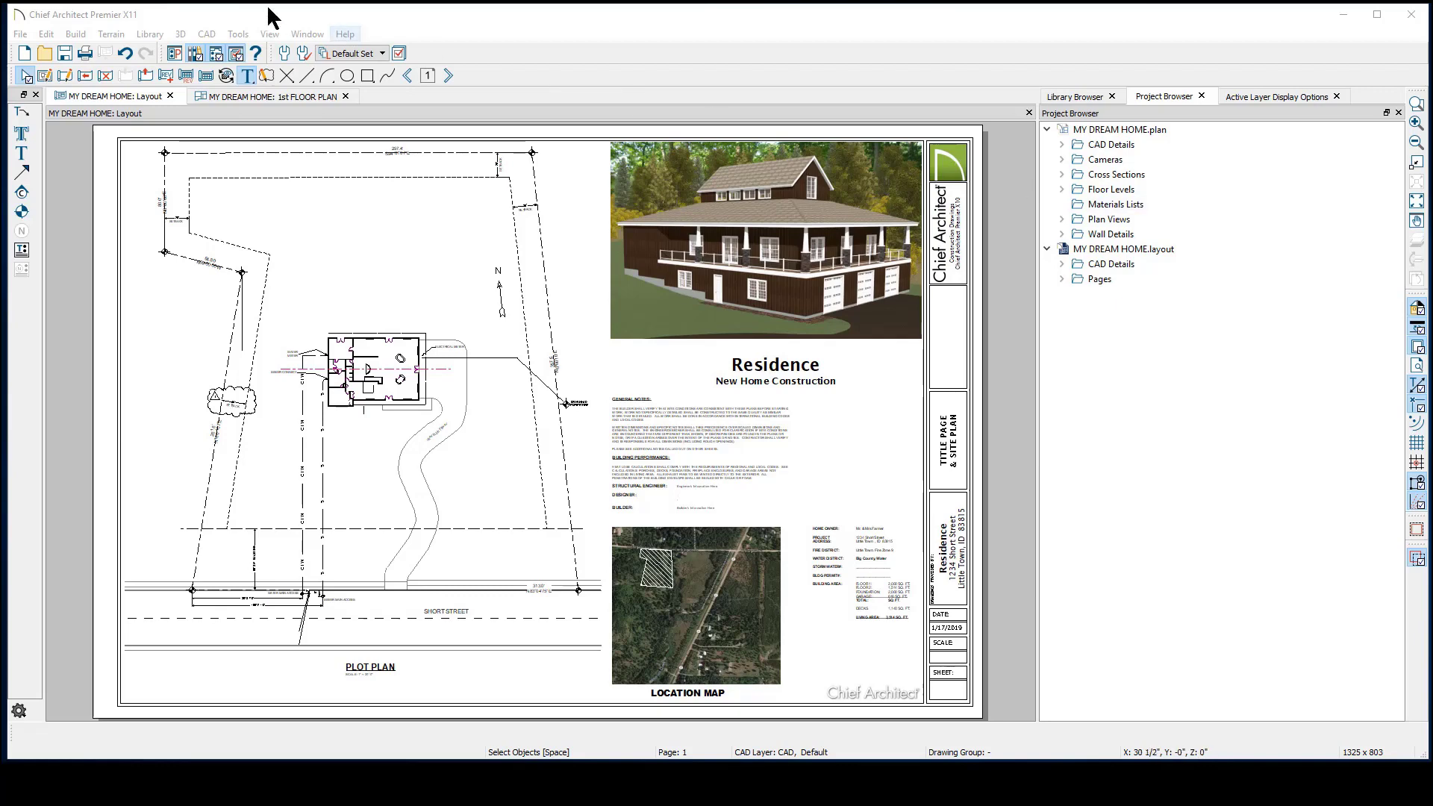
Open the Tools menu to reach the Layout commands.
{"action": "left_click", "coordinate": [238, 34]}
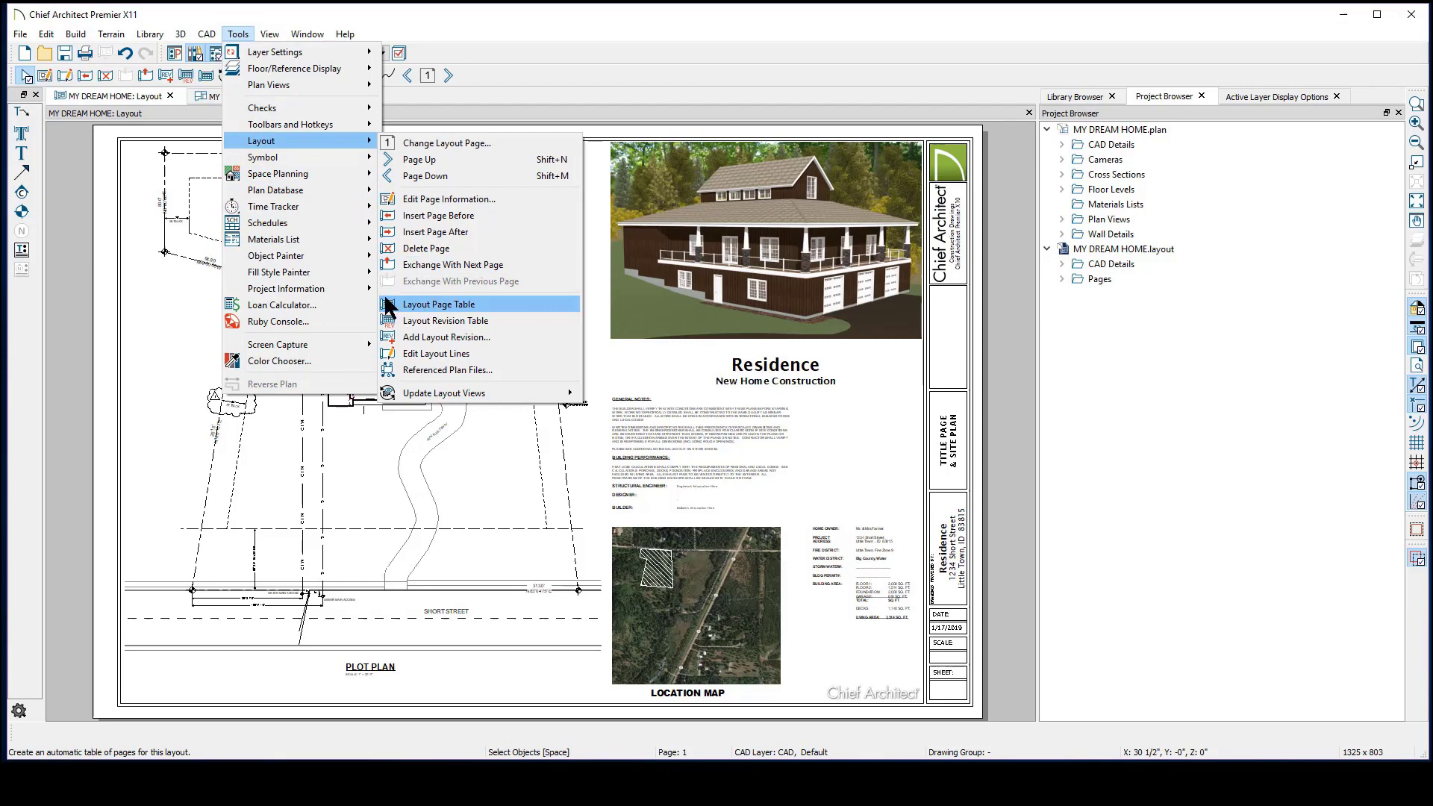
Place a layout page table beside the general notes on the title page, then select it.
{"action": "left_click", "coordinate": [208, 79]}
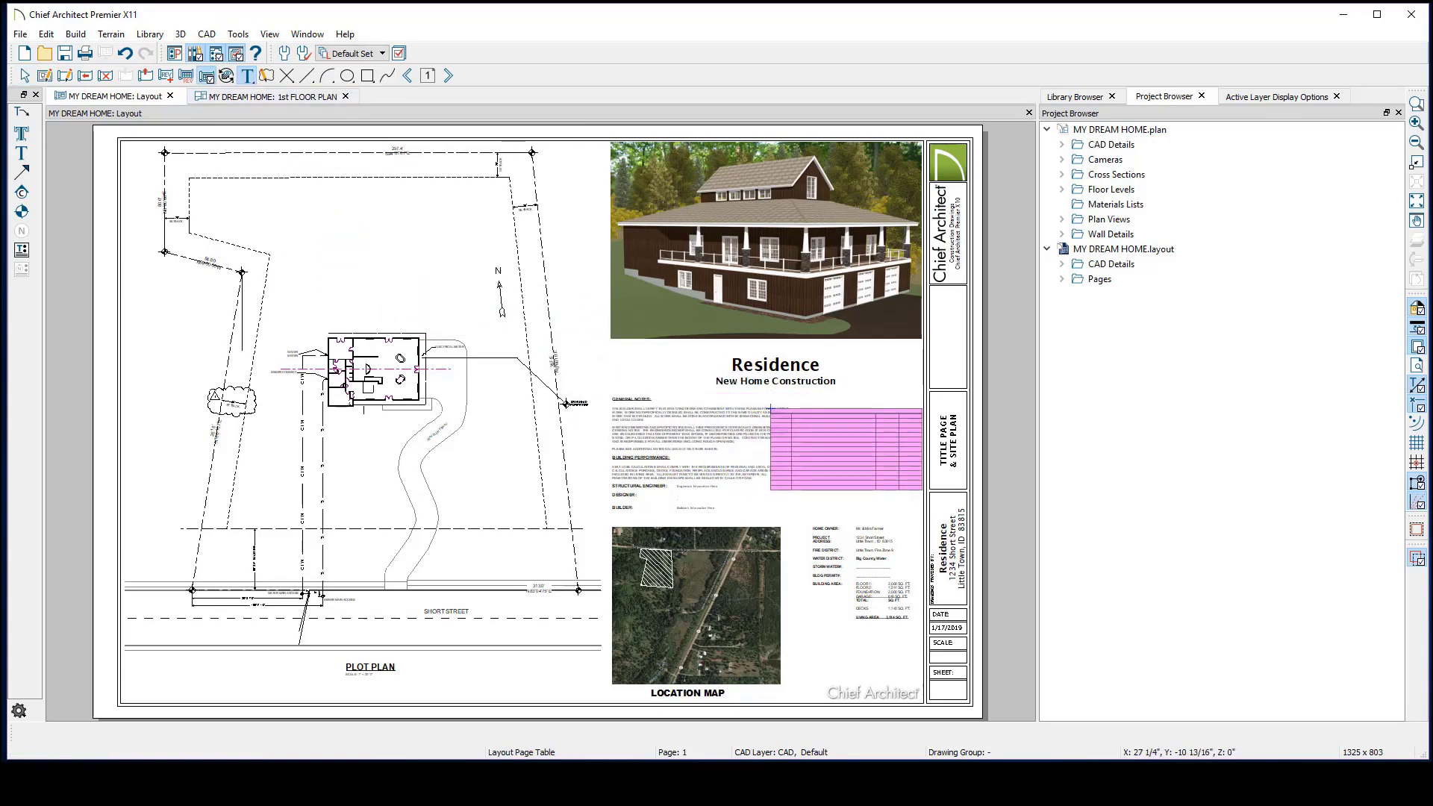
{"action": "left_click", "coordinate": [877, 492]}
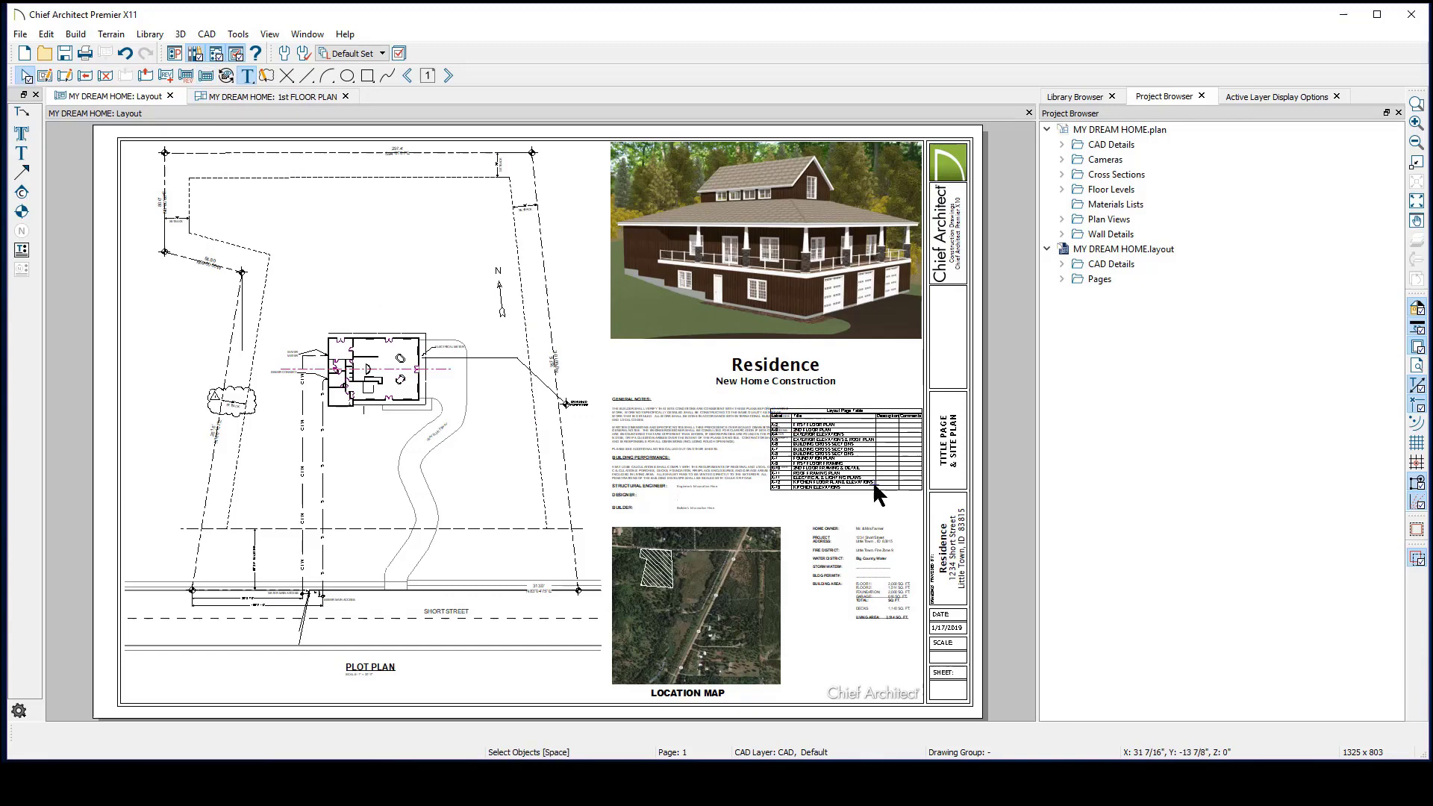
{"action": "left_click", "coordinate": [1413, 105]}
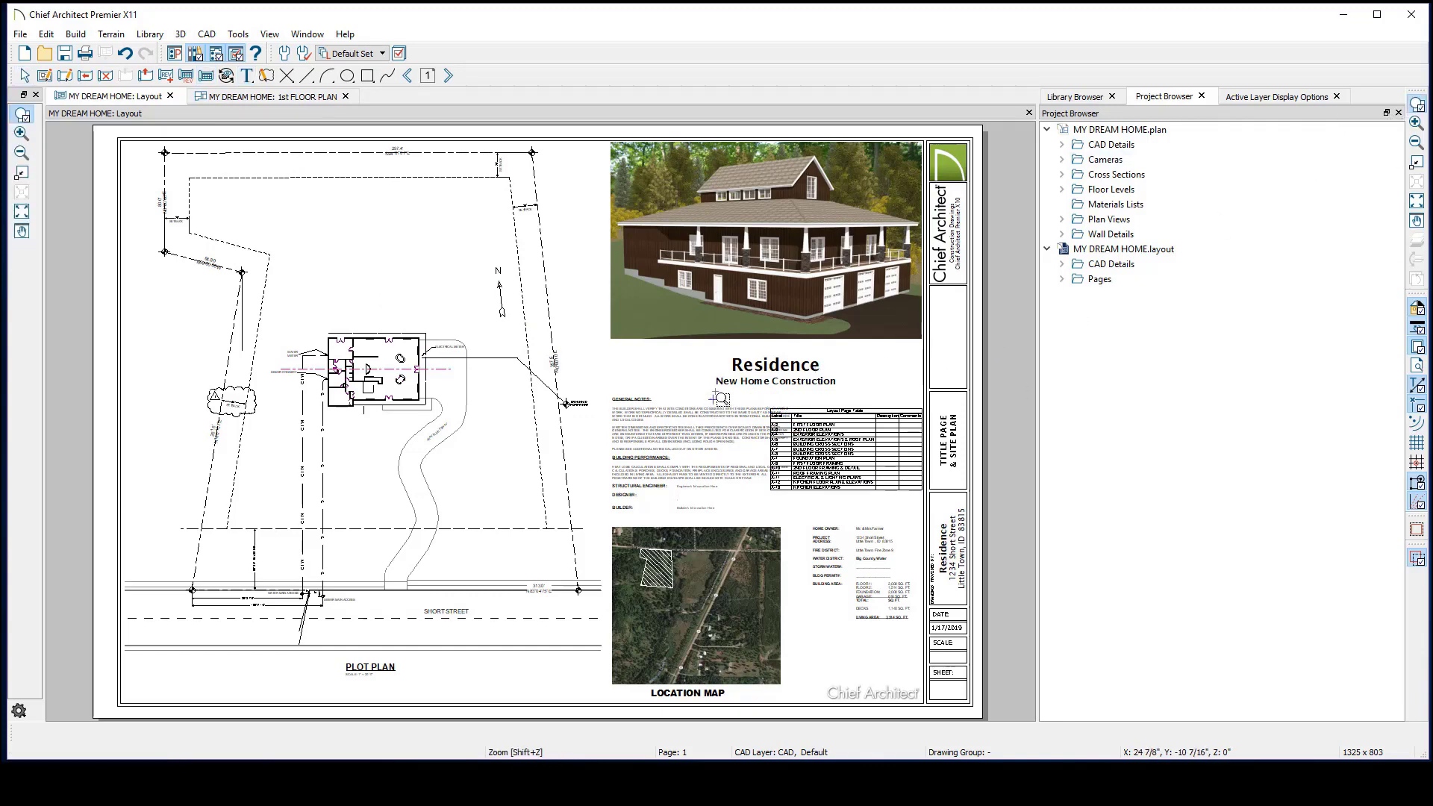
{"action": "left_click_drag", "start_coordinate": [722, 399], "coordinate": [996, 548]}
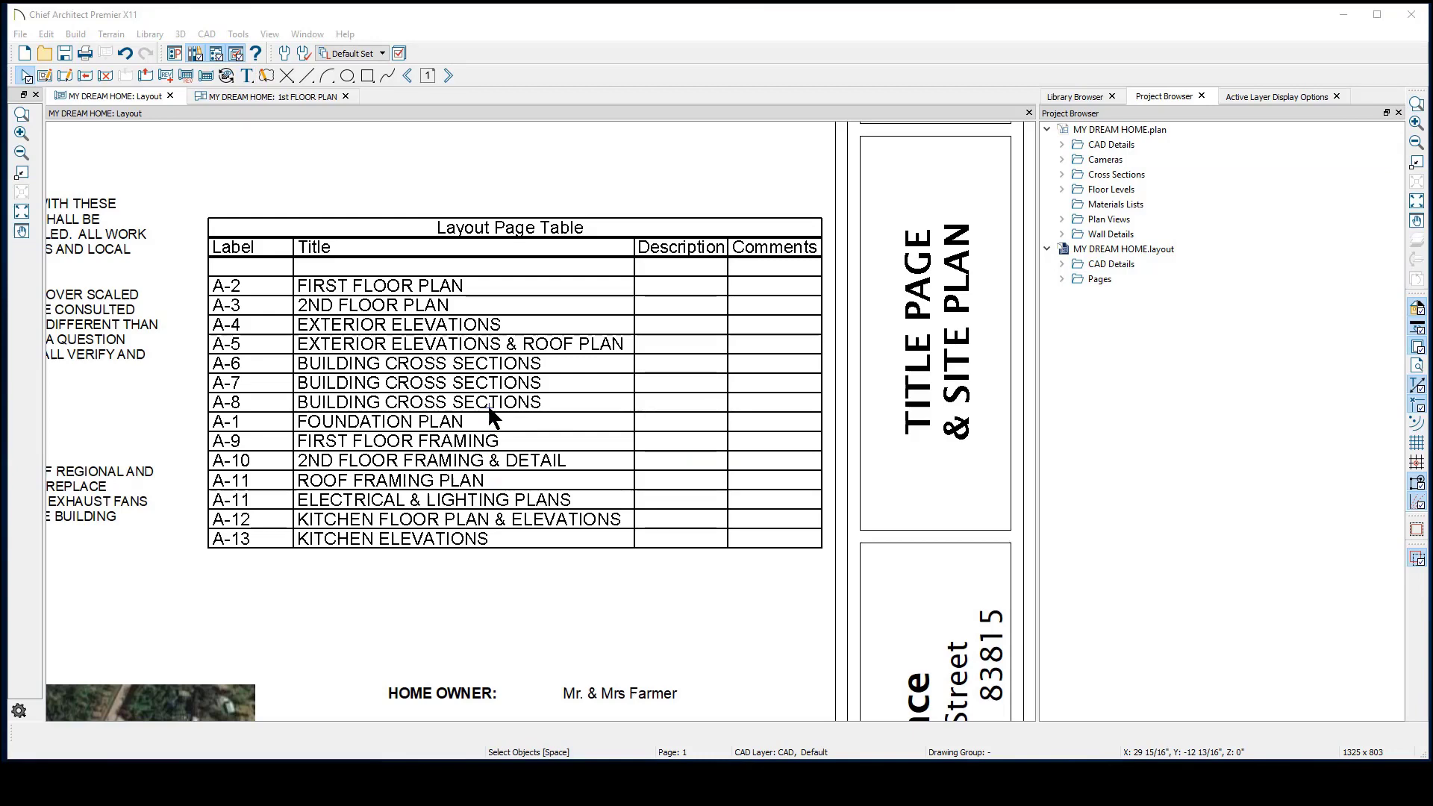
{"action": "left_click", "coordinate": [487, 404]}
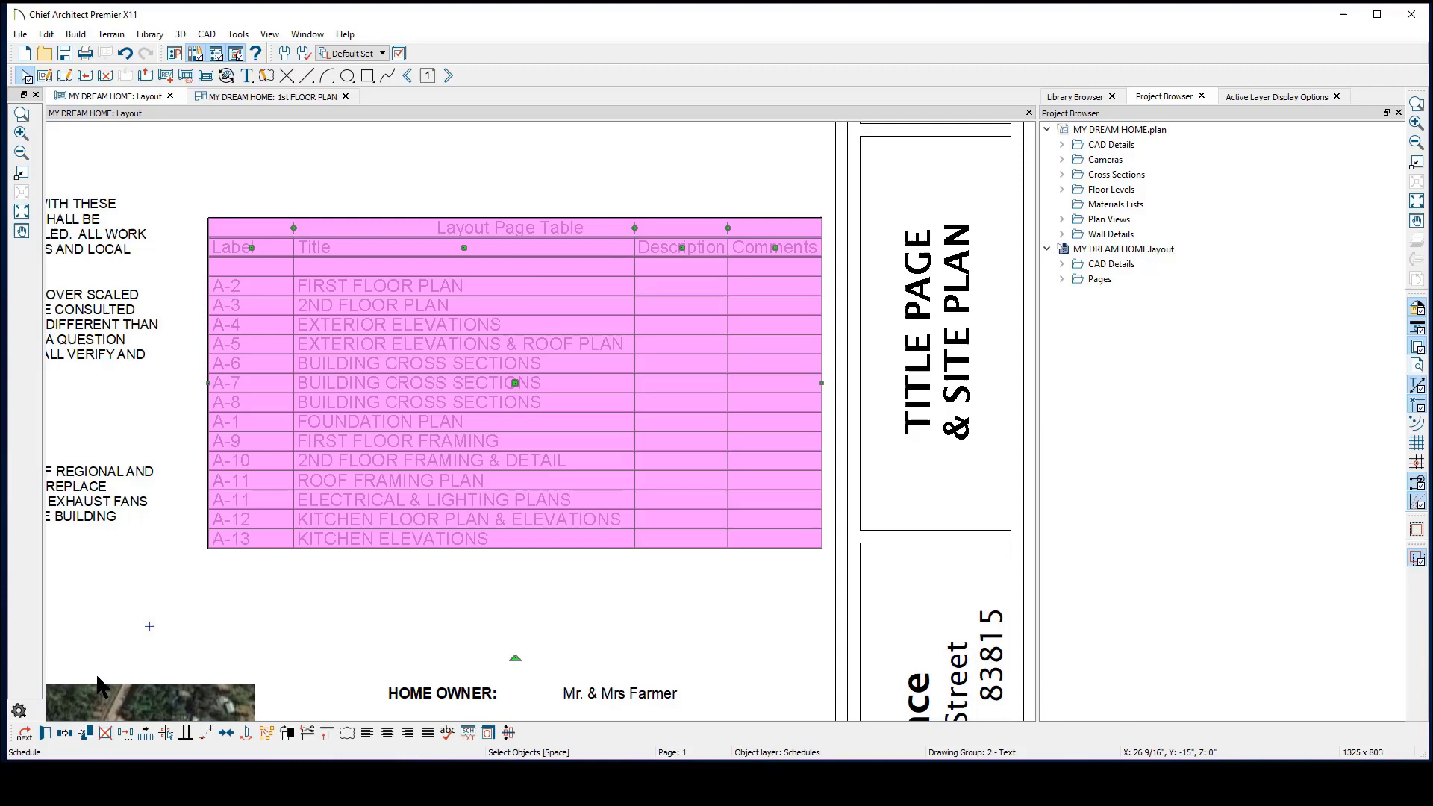
Remove the Comments column in the page table settings.
{"action": "left_click", "coordinate": [47, 735]}
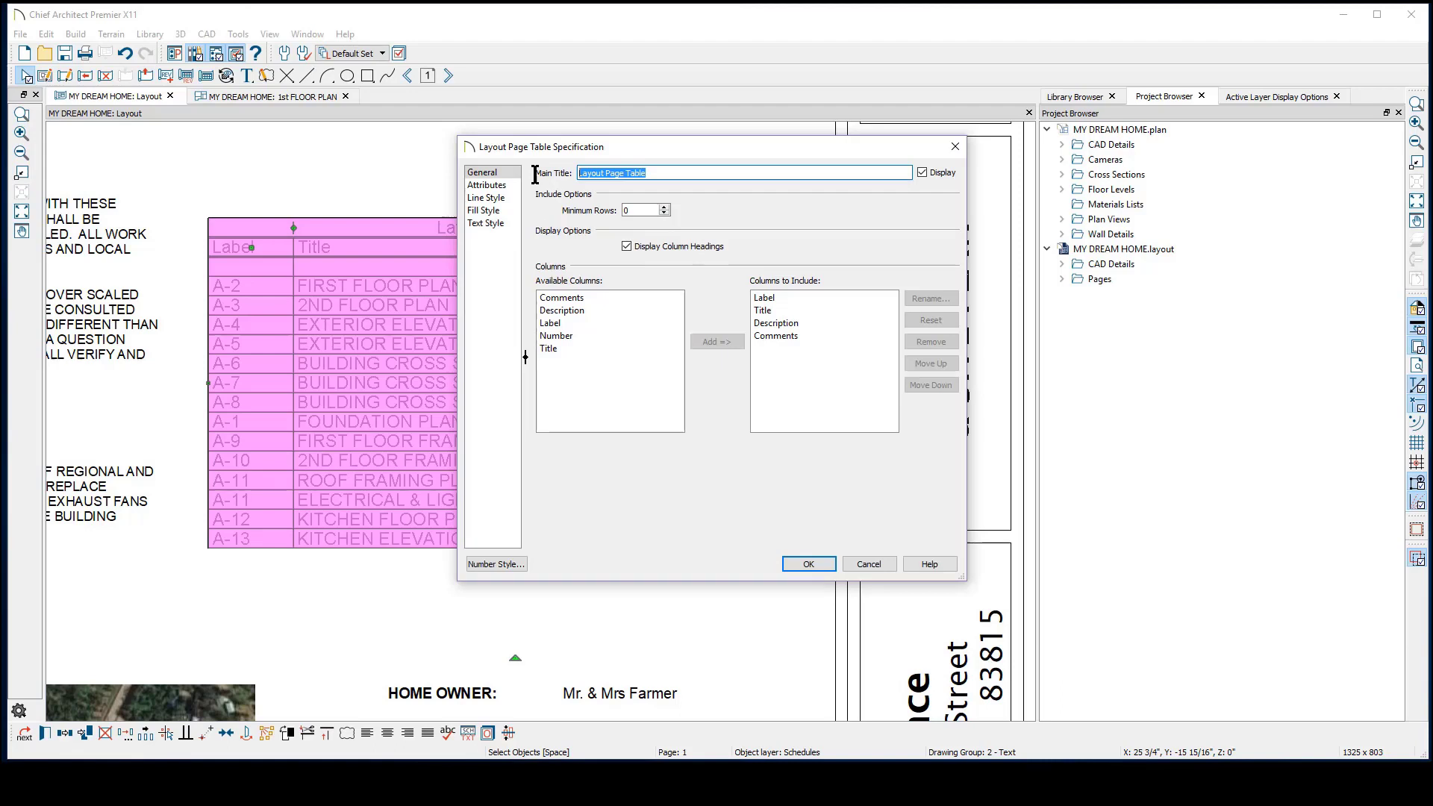
{"action": "type", "text": "TABLE"}
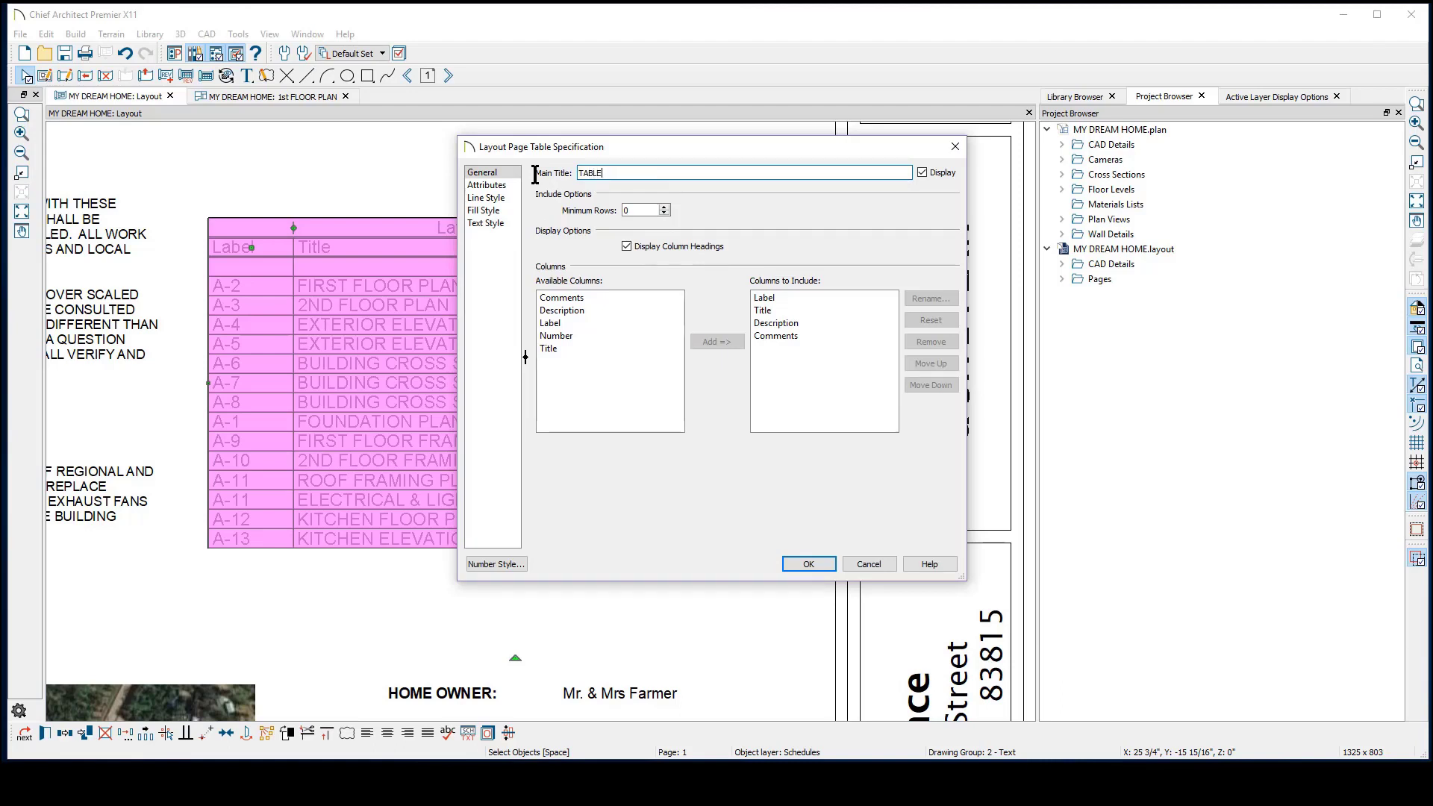
{"action": "type", "text": " OF CONTENT"}
{"action": "type", "text": "S"}
{"action": "left_click_drag", "start_coordinate": [774, 146], "coordinate": [1138, 151]}
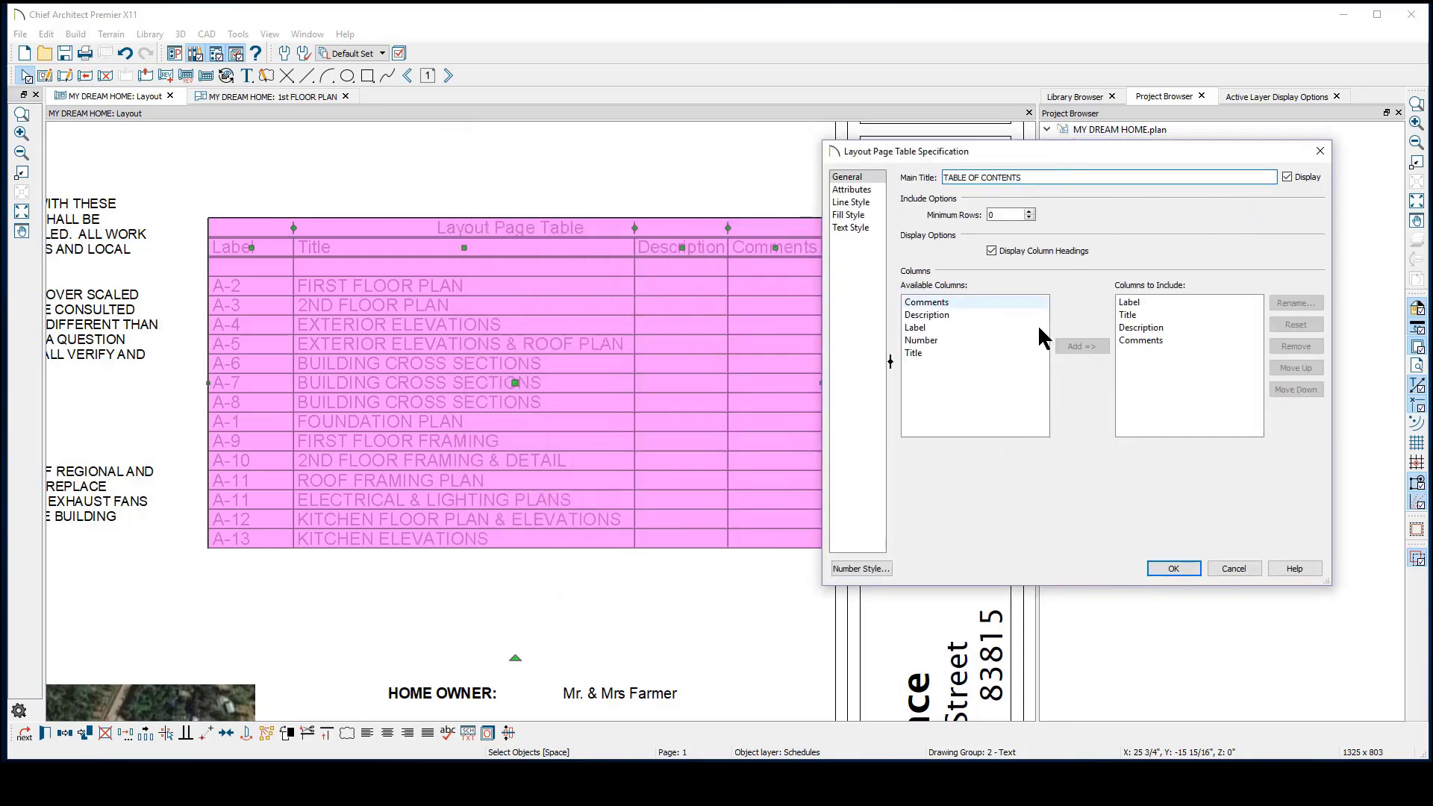
{"action": "left_click", "coordinate": [1140, 340]}
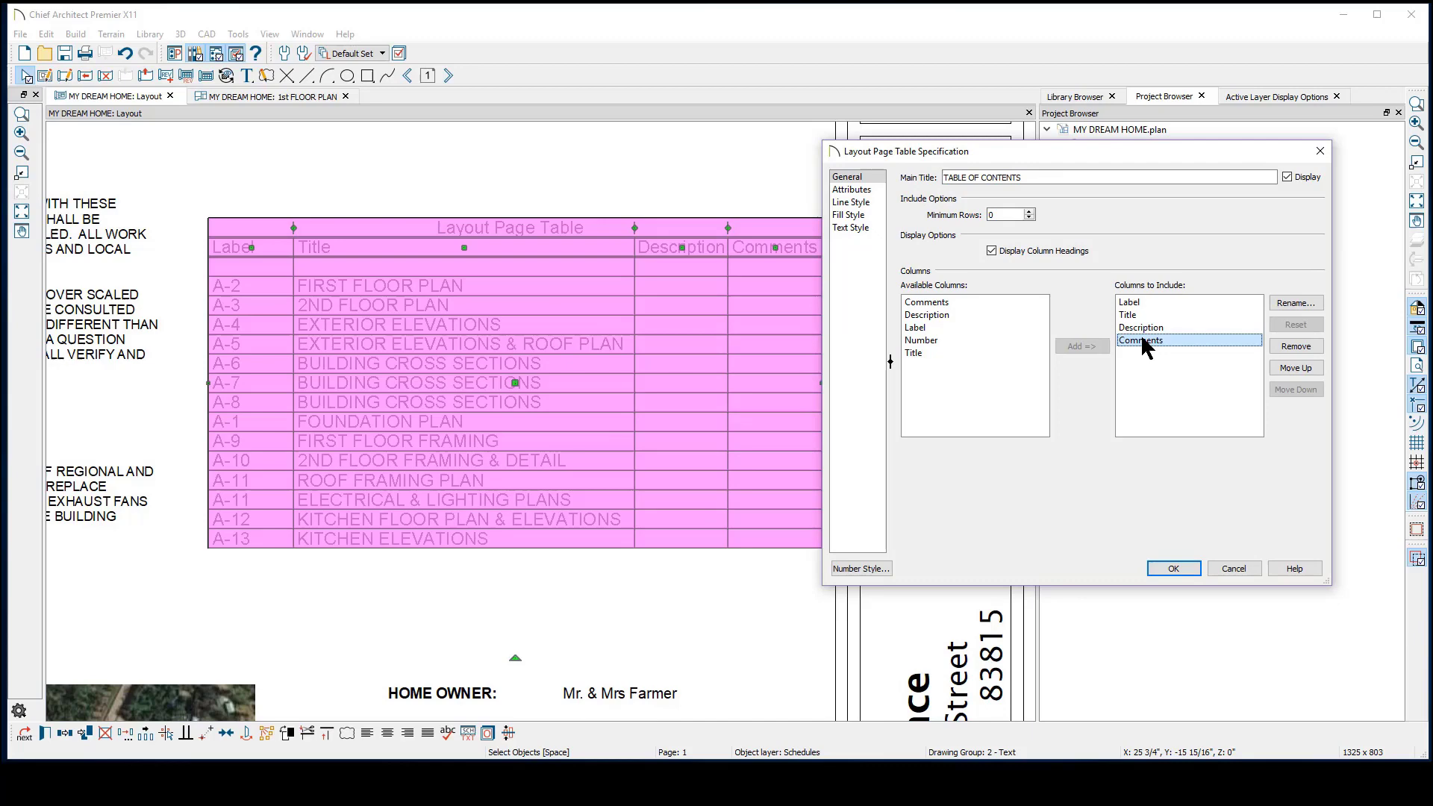
{"action": "left_click", "coordinate": [1295, 345]}
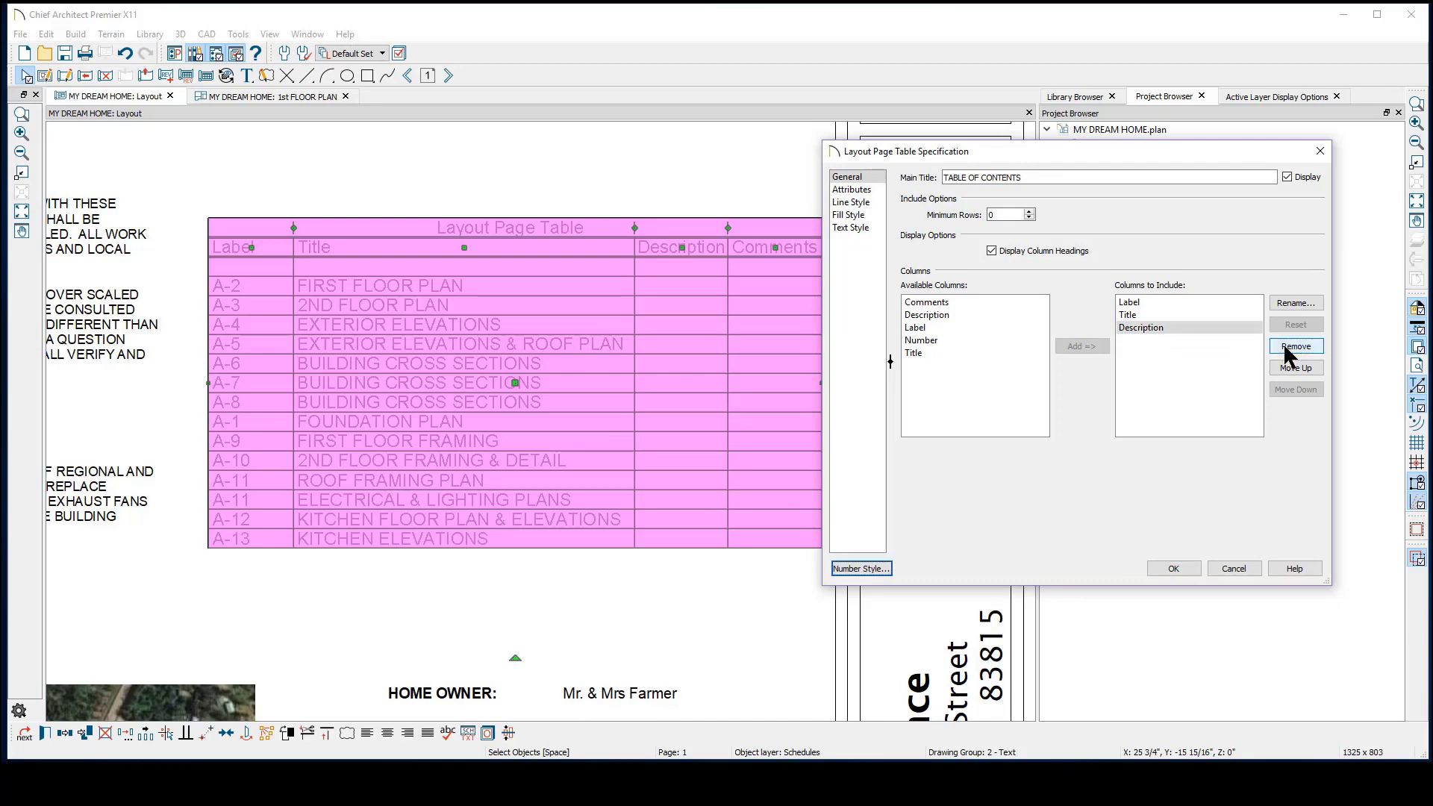
Try a Number column, remove it again, and confirm the page table settings.
{"action": "left_click", "coordinate": [929, 355]}
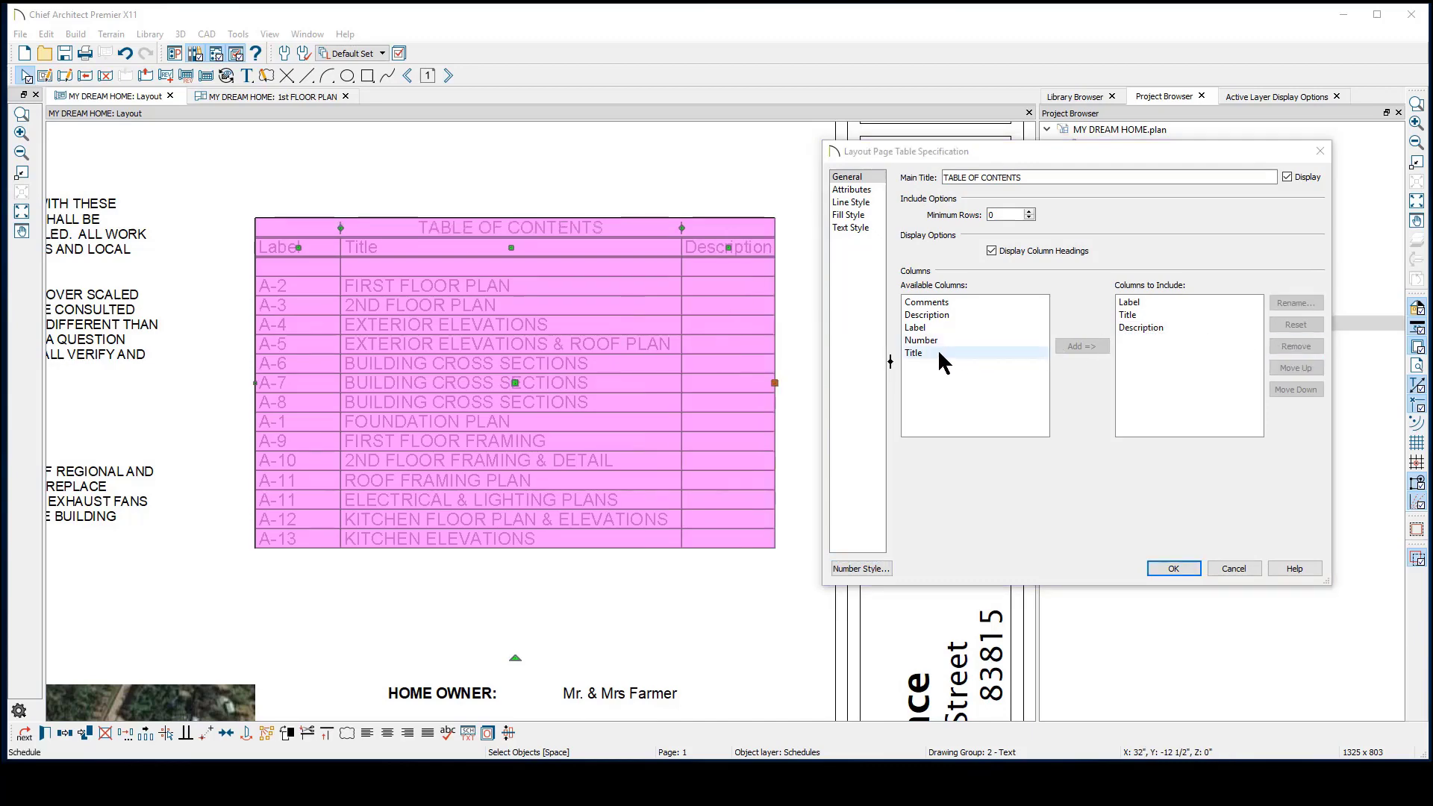
{"action": "left_click", "coordinate": [920, 340]}
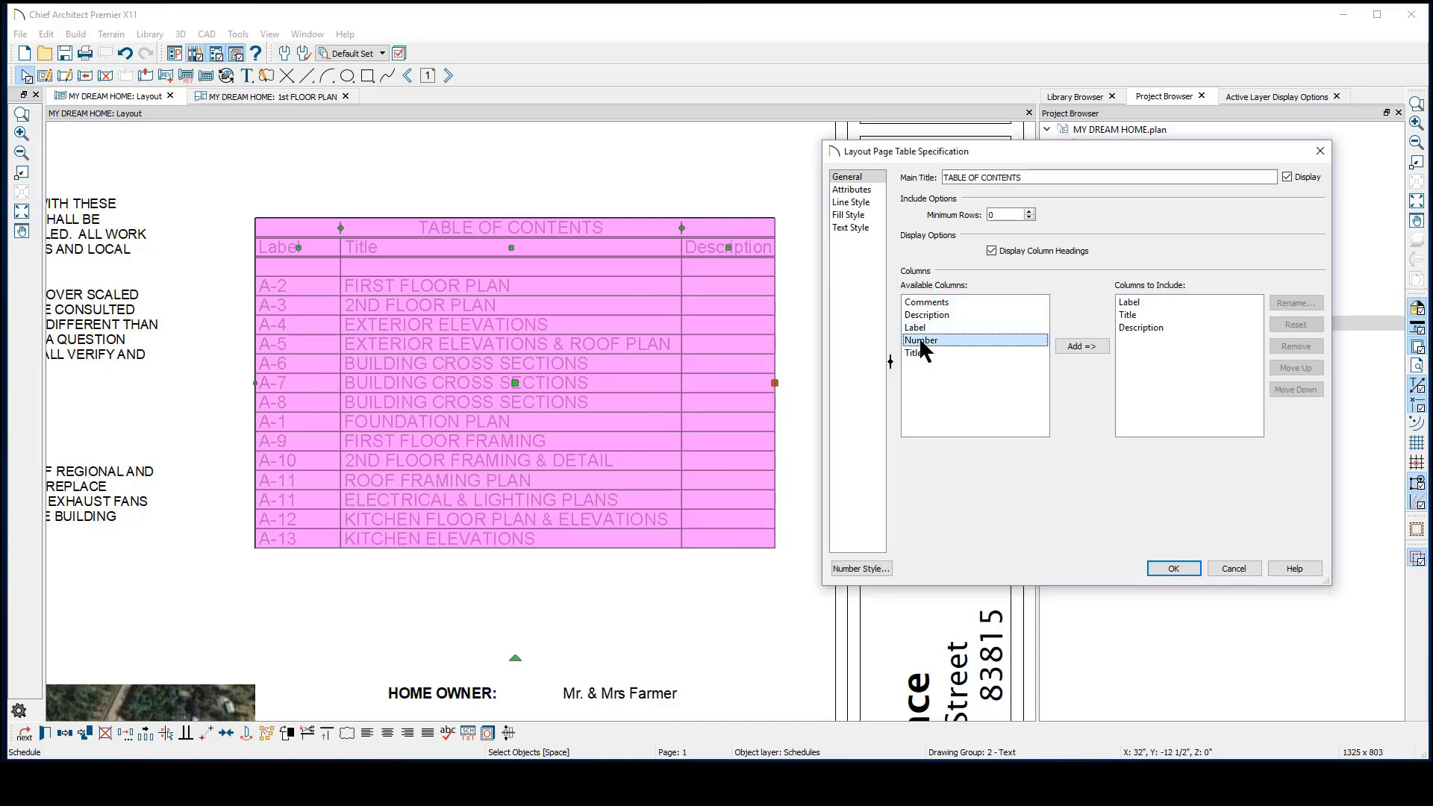
{"action": "left_click", "coordinate": [1078, 347]}
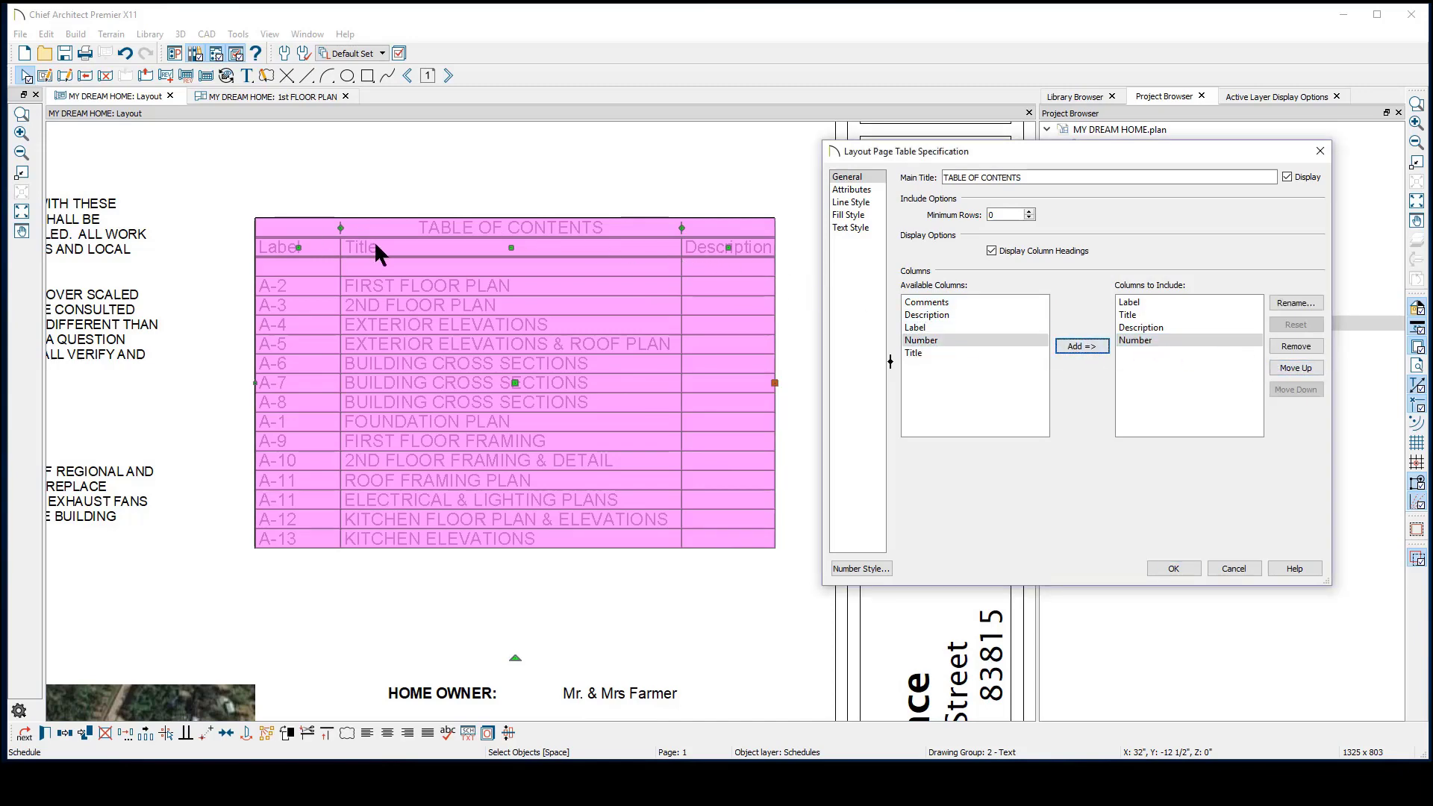
{"action": "left_click", "coordinate": [1295, 367]}
{"action": "left_click", "coordinate": [1294, 389]}
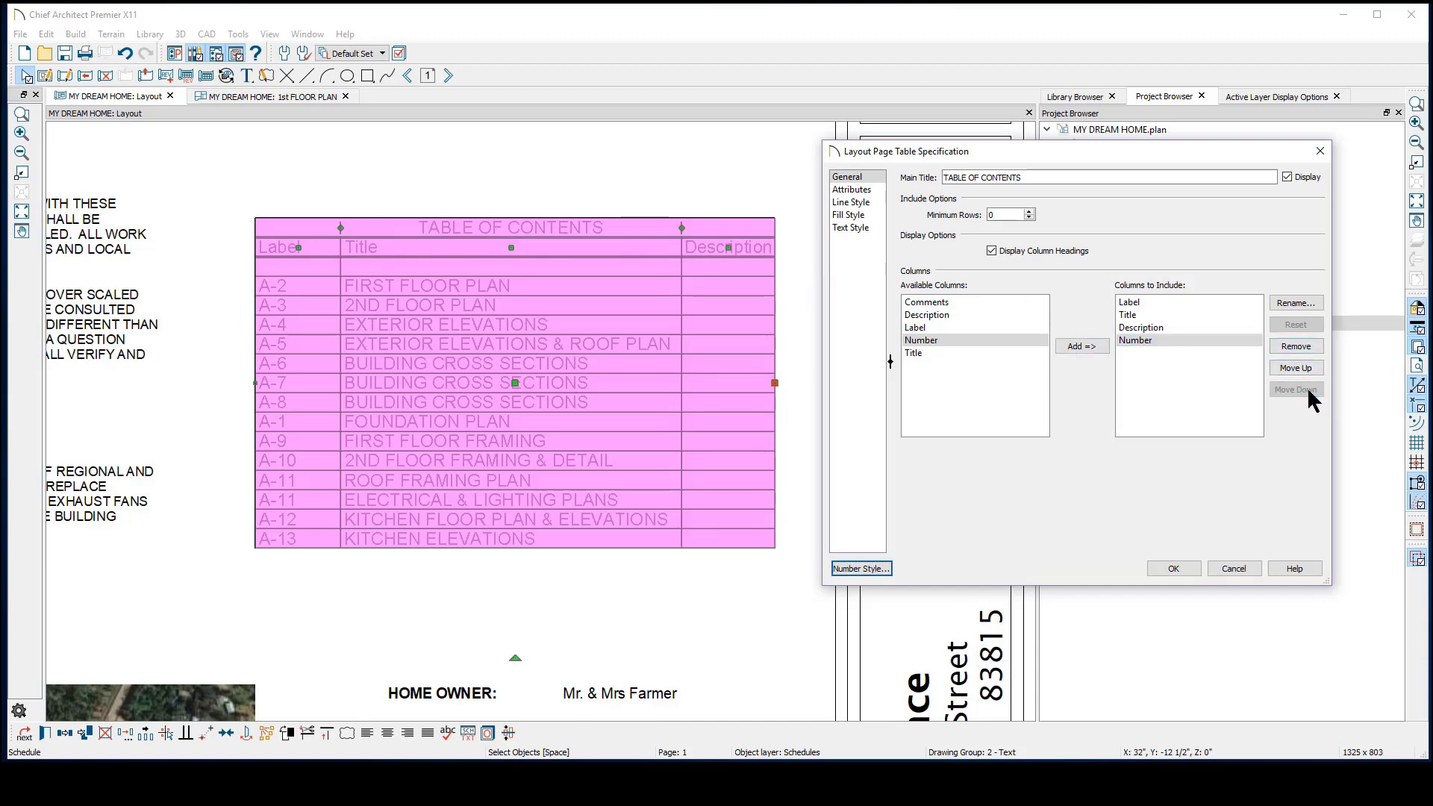
{"action": "left_click", "coordinate": [1294, 345]}
{"action": "left_click", "coordinate": [1173, 568]}
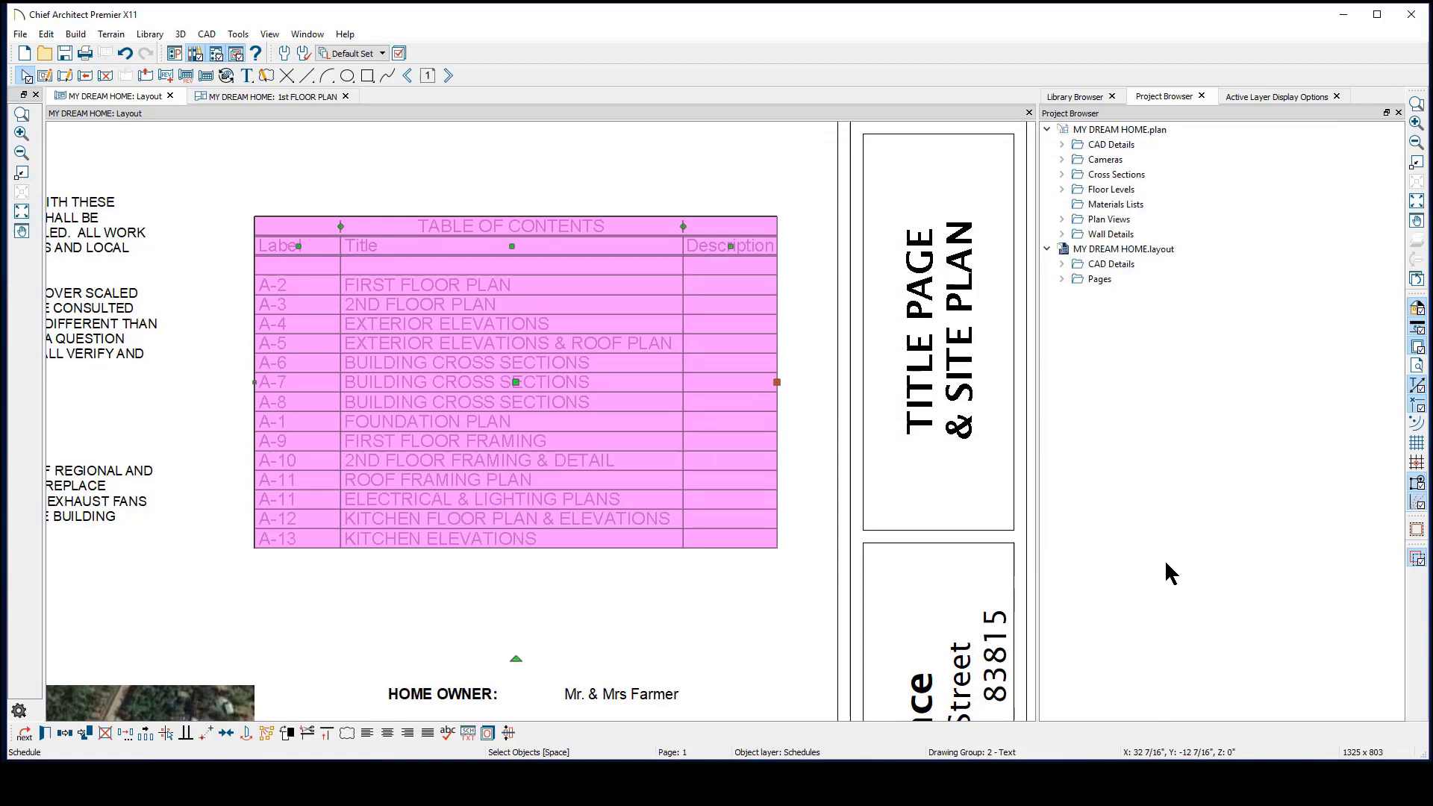
Deselect the table of contents and bring up the Tools menu.
{"action": "left_click", "coordinate": [862, 414]}
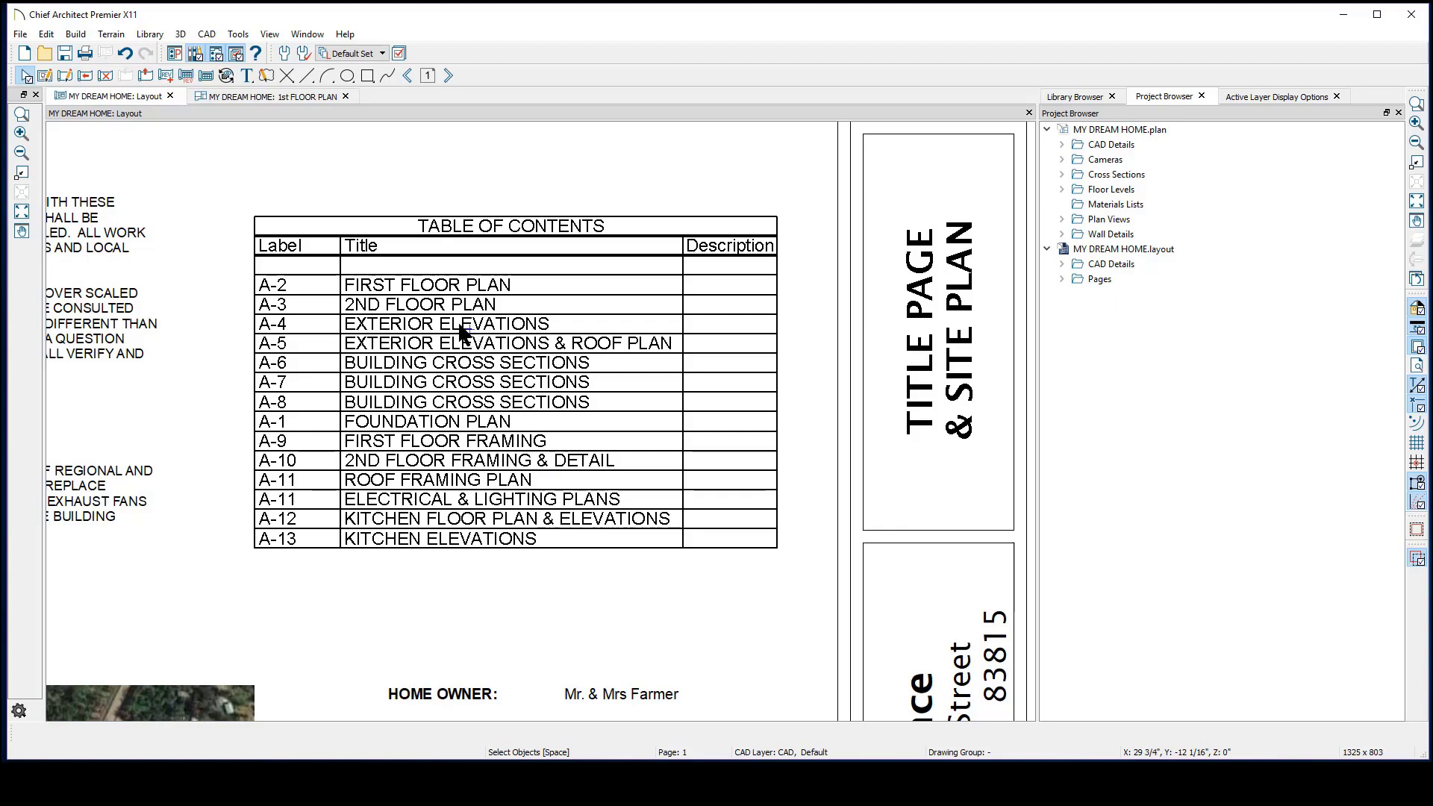
{"action": "left_click", "coordinate": [237, 34]}
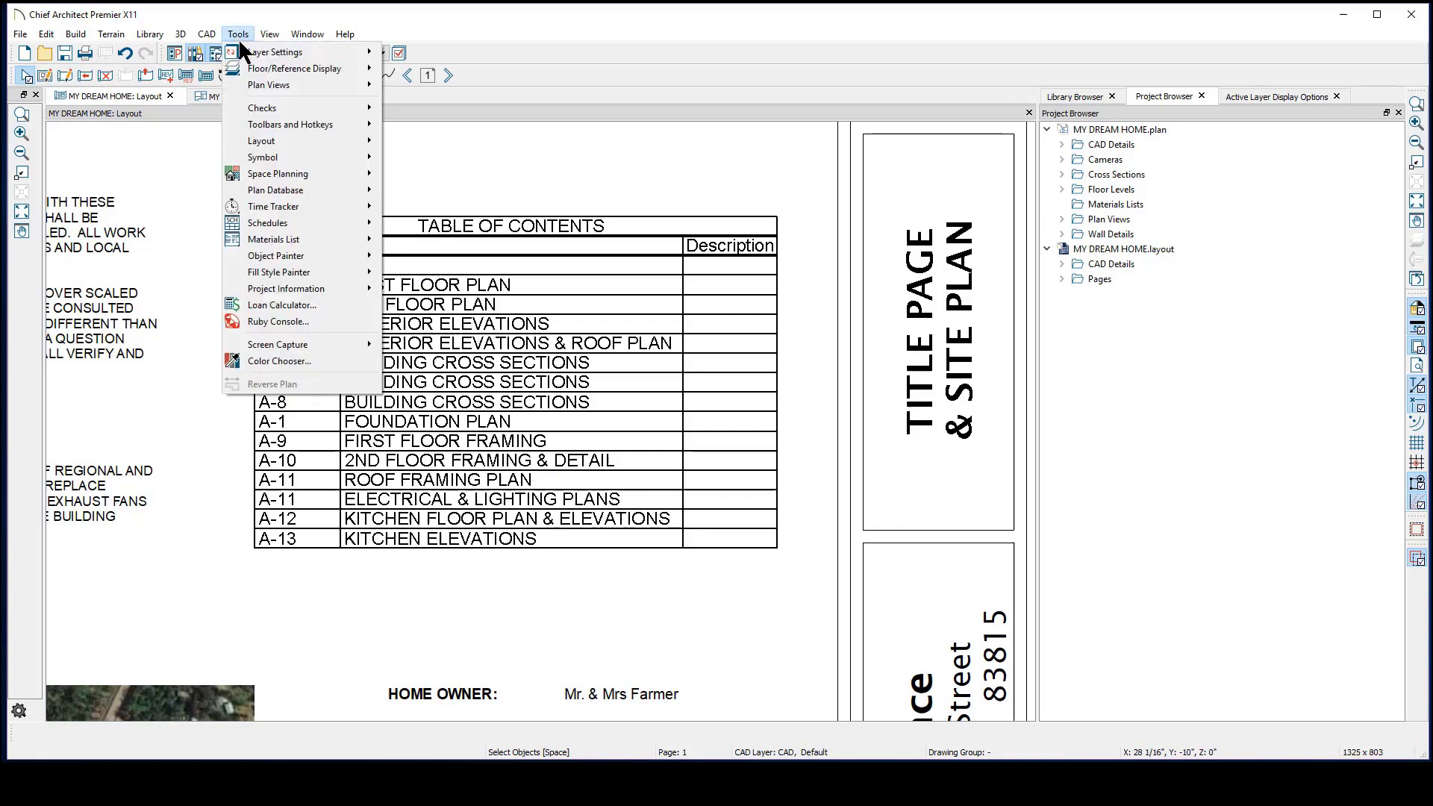
{"action": "mouse_move", "coordinate": [262, 142]}
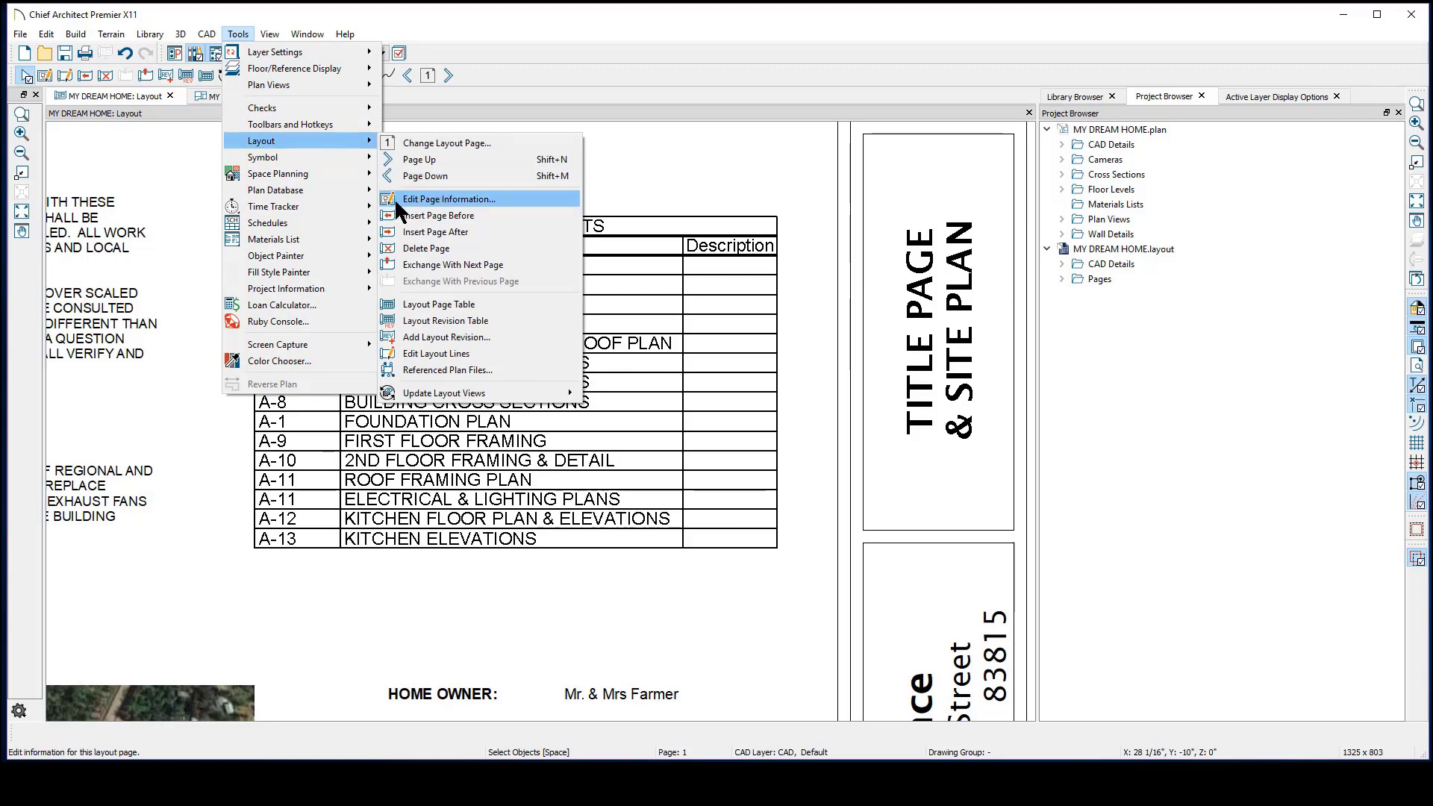
Set page 1's label to A-# and its title to TITLE PAGE & SITE PLAN.
{"action": "left_click", "coordinate": [40, 73]}
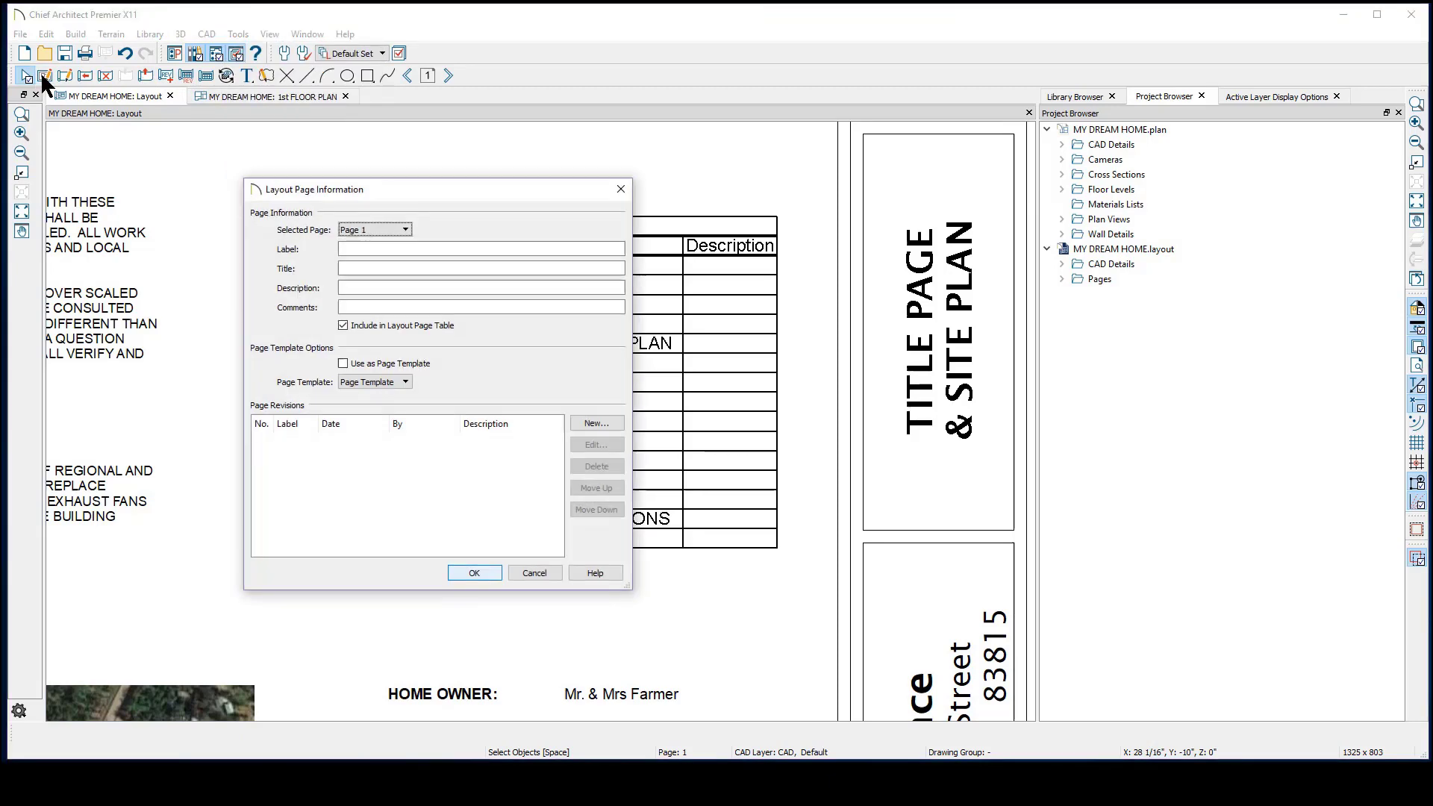
{"action": "left_click", "coordinate": [357, 250]}
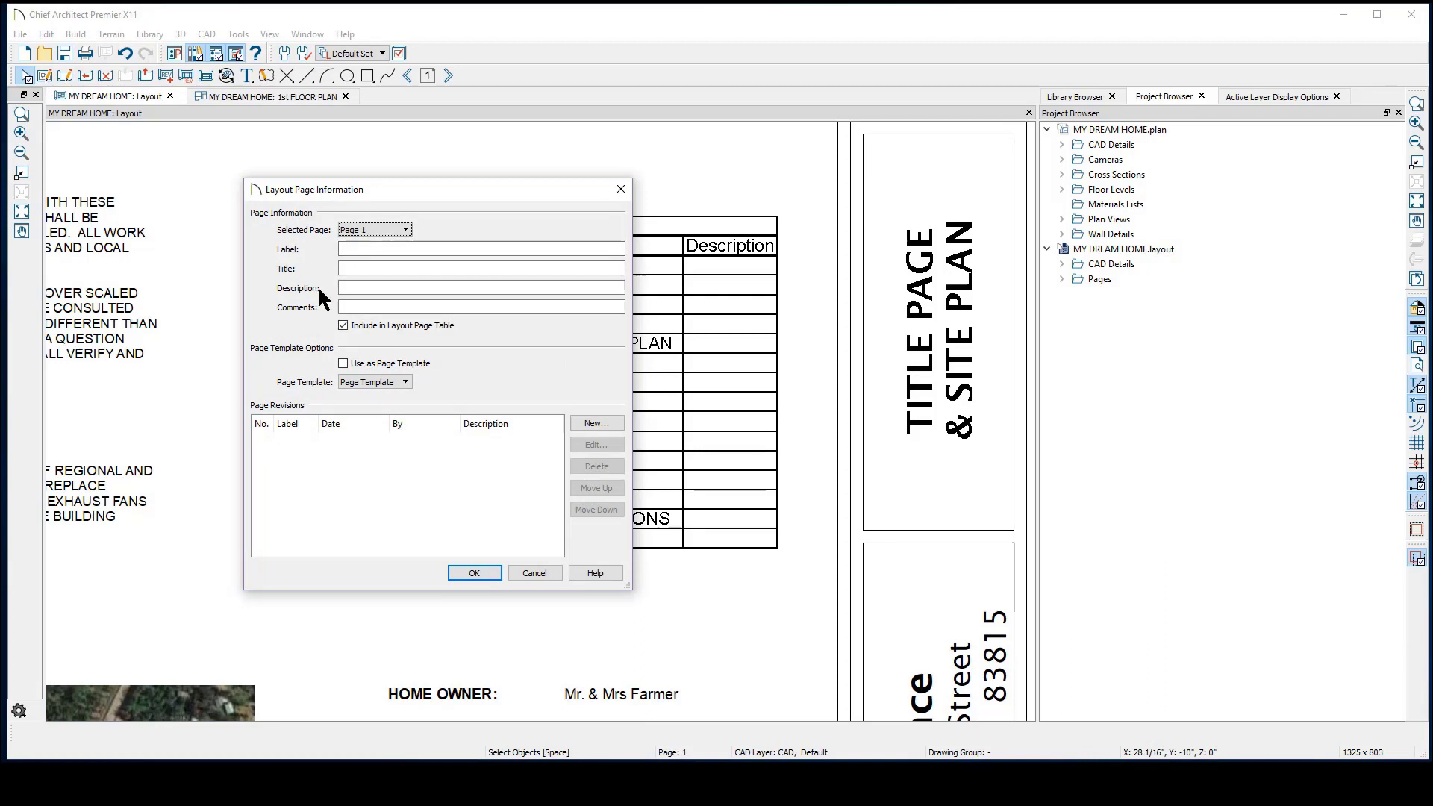
{"action": "left_click", "coordinate": [360, 249]}
{"action": "type", "text": "A-"}
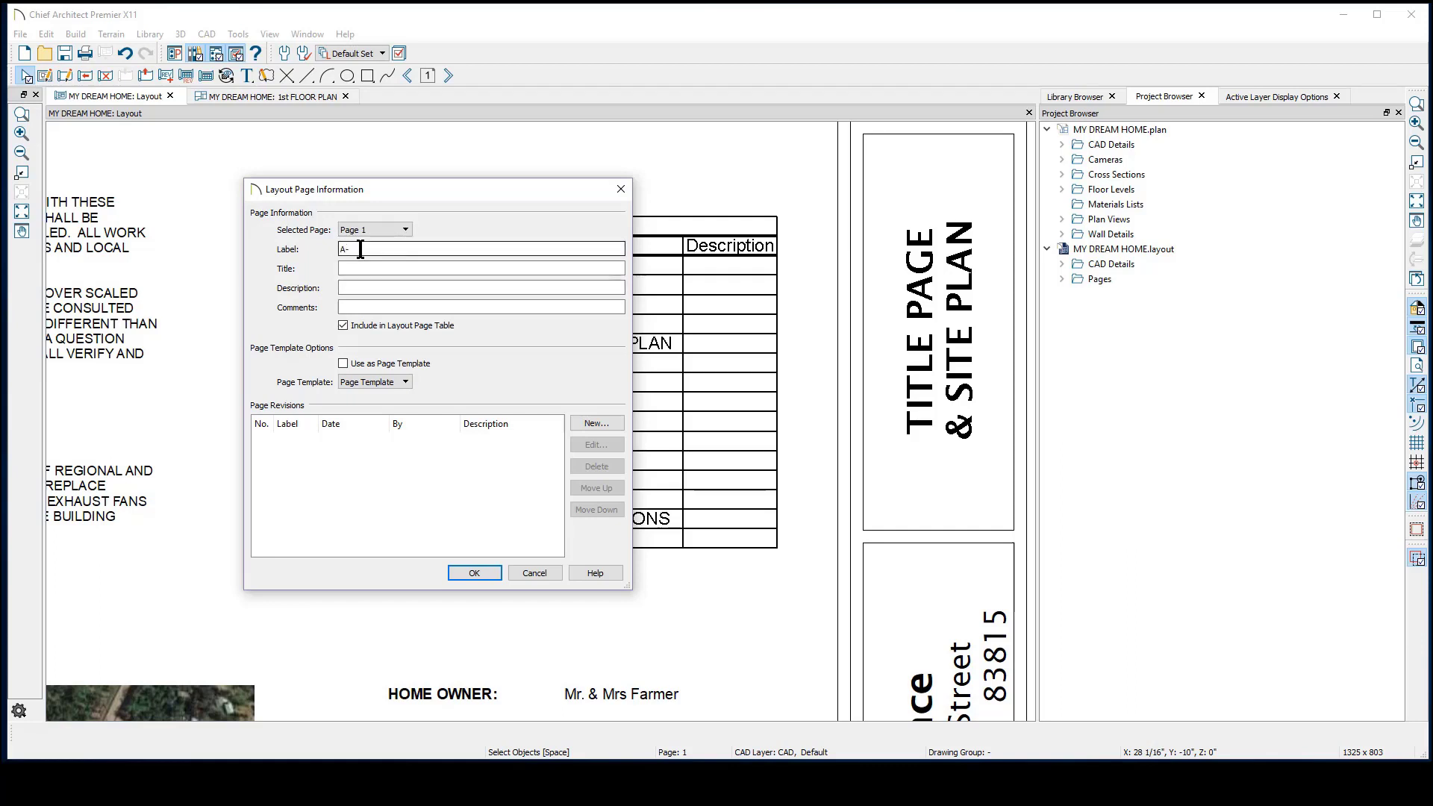
{"action": "type", "text": "1"}
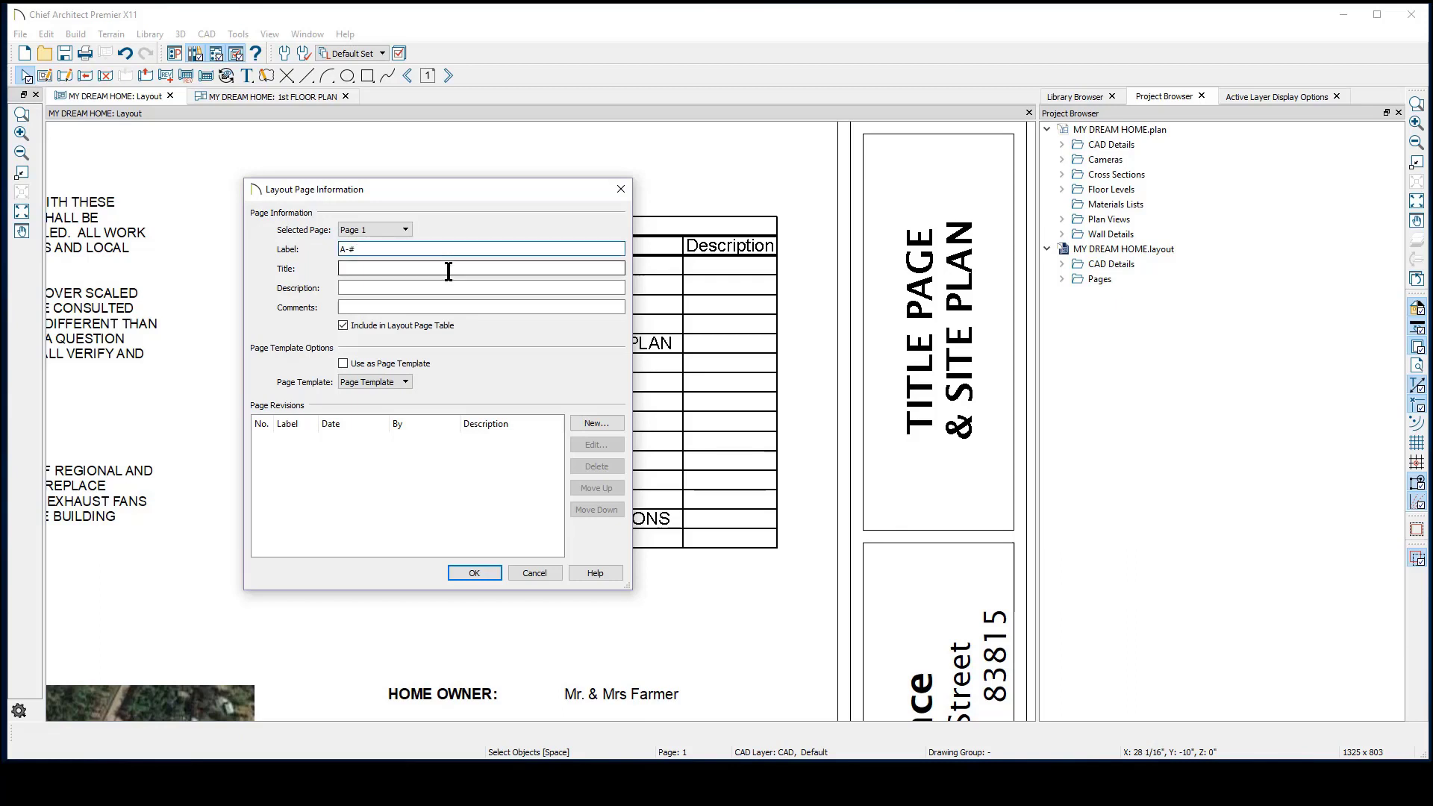
{"action": "left_click_drag", "start_coordinate": [497, 190], "coordinate": [982, 197]}
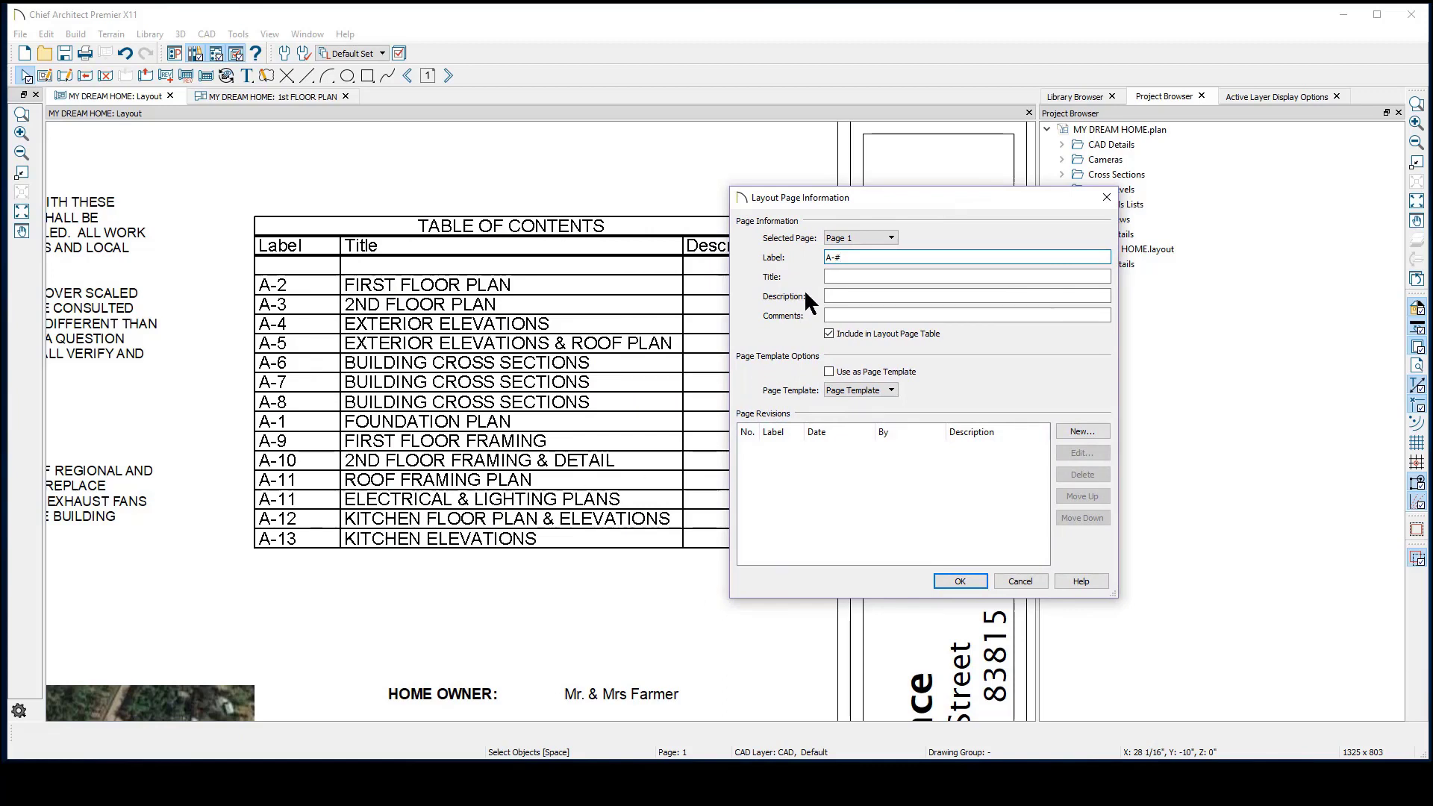
{"action": "left_click", "coordinate": [851, 276]}
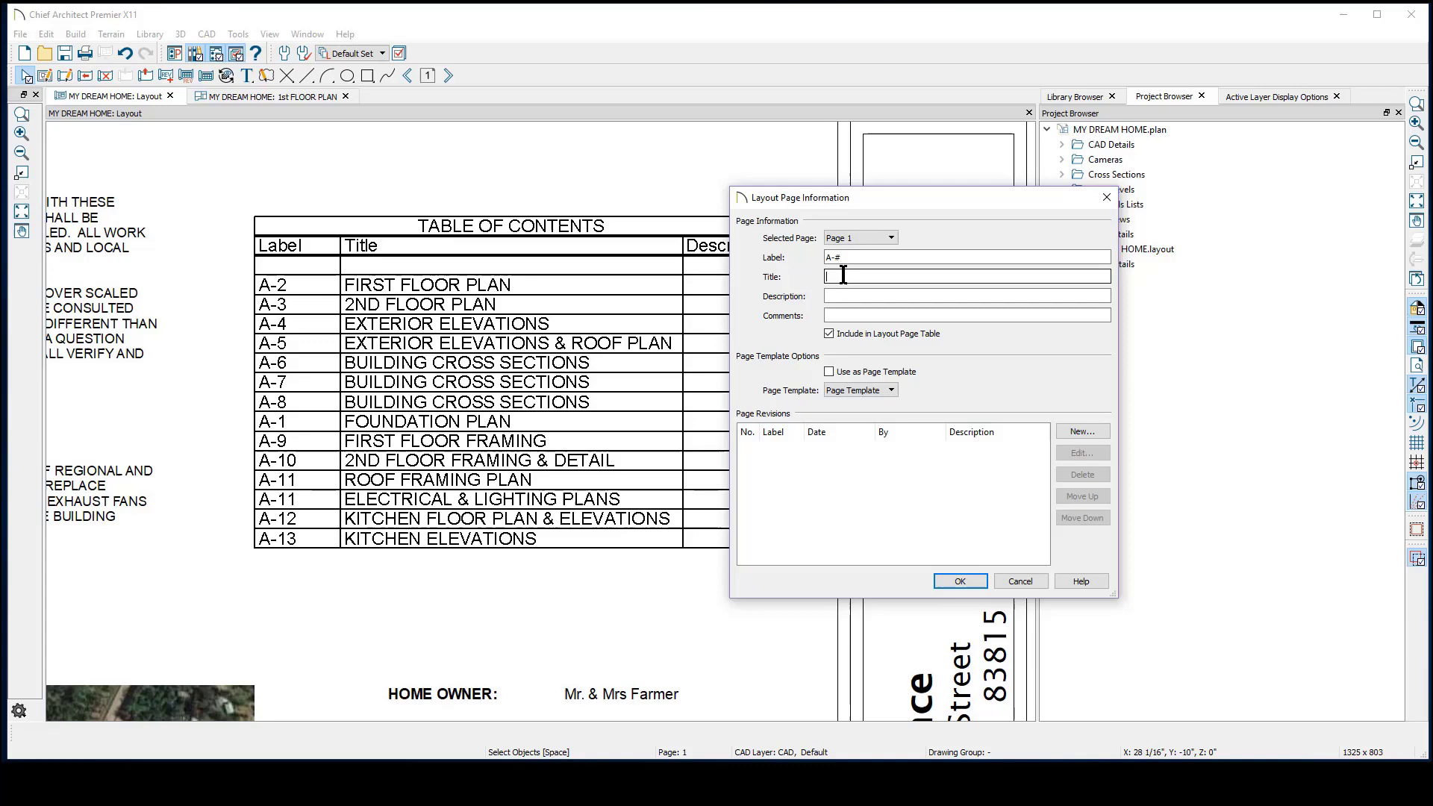
{"action": "type", "text": "TITLE PAGE"}
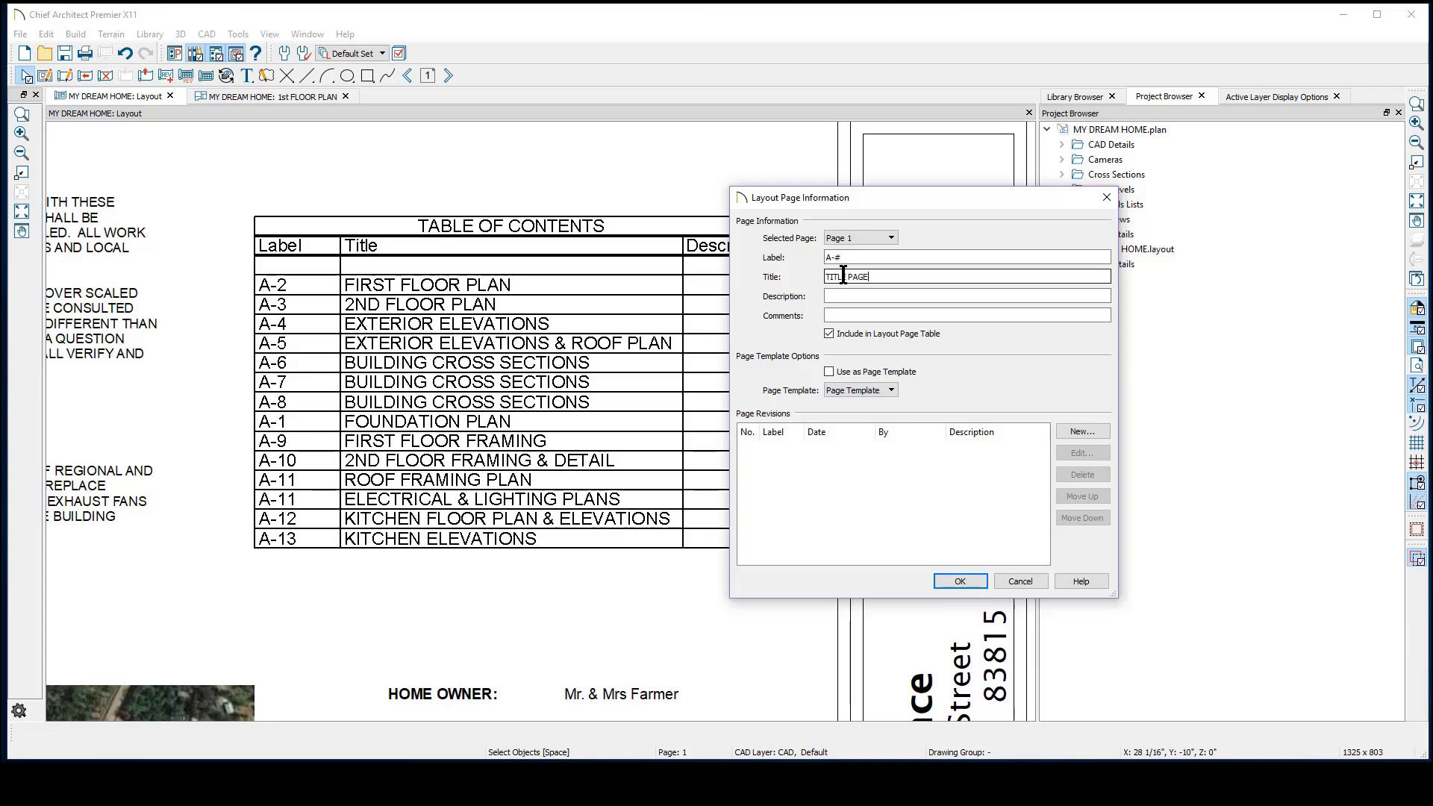
{"action": "type", "text": "& SITE PLAN"}
{"action": "left_click", "coordinate": [959, 580]}
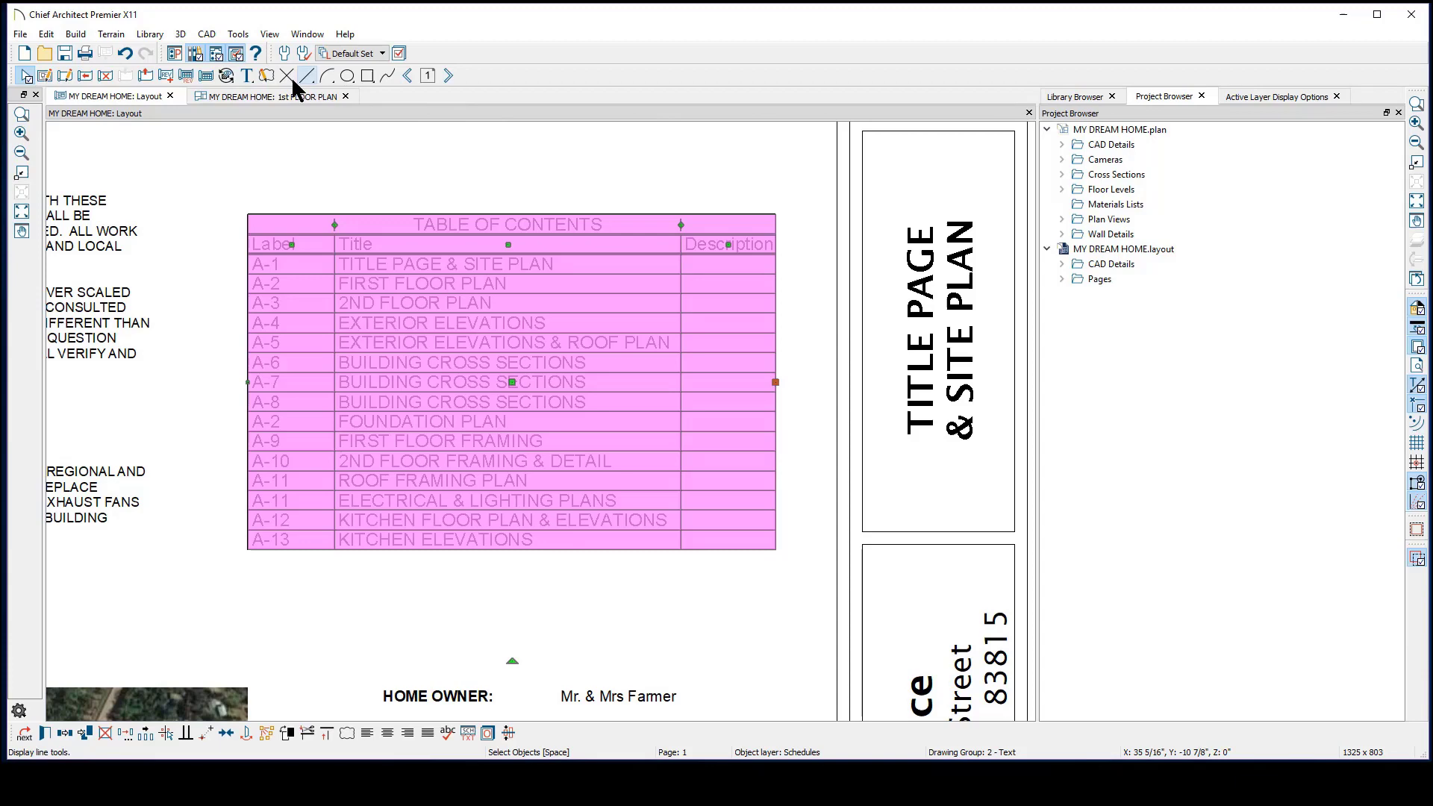
Reopen the Project Browser and expand the MY DREAM HOME.layout pages list.
{"action": "left_click", "coordinate": [218, 53]}
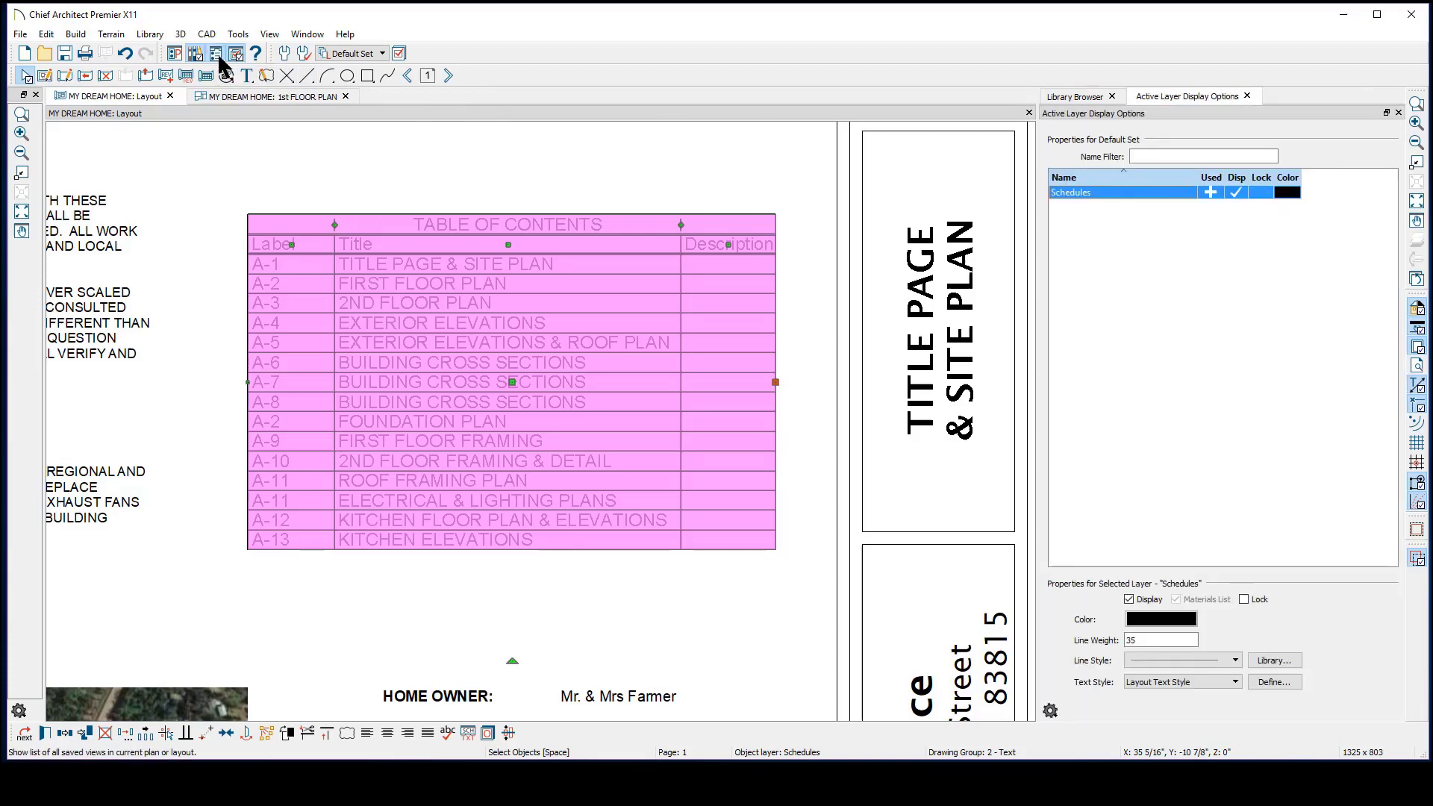
{"action": "left_click", "coordinate": [217, 53]}
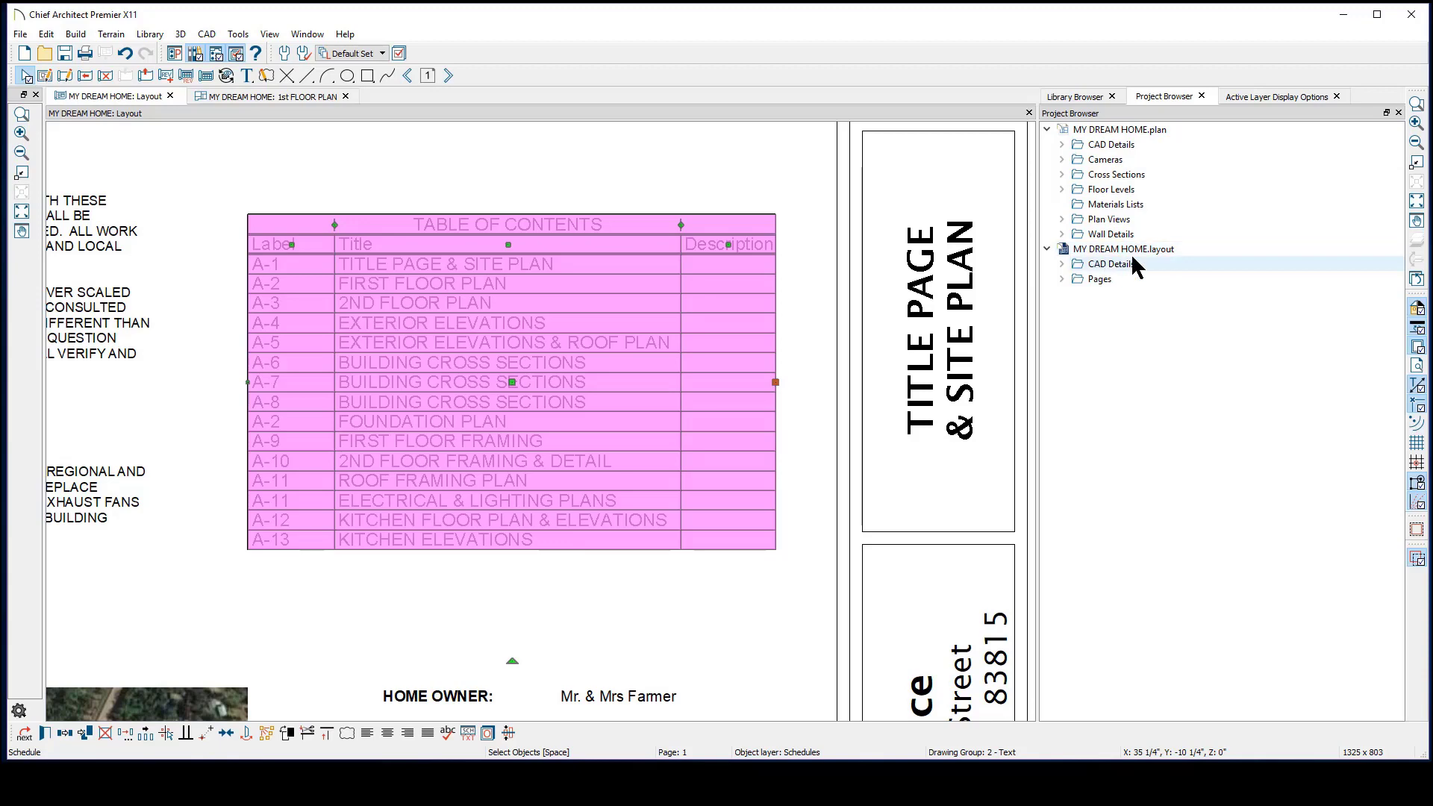
{"action": "left_click", "coordinate": [1061, 277]}
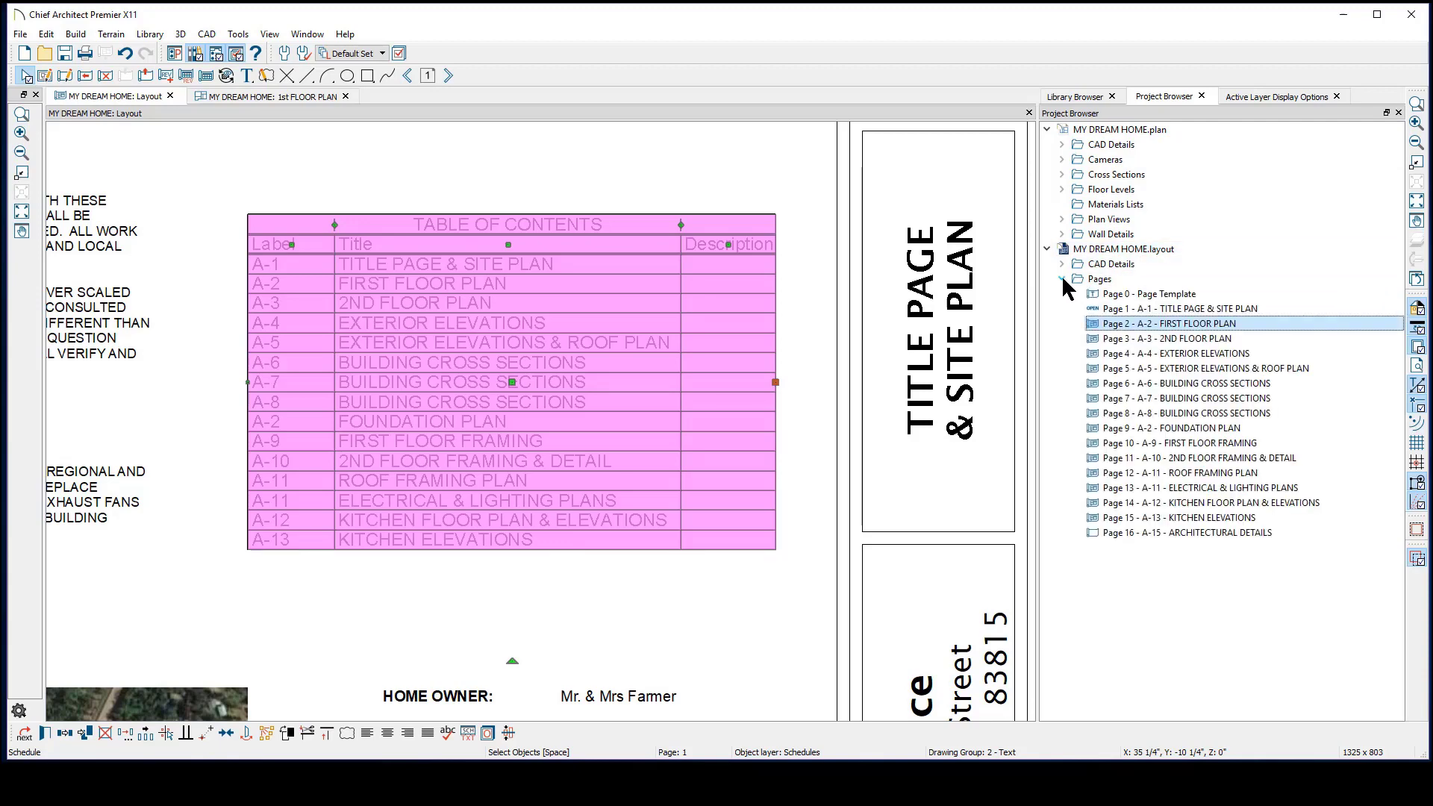
{"action": "right_click", "coordinate": [1192, 352]}
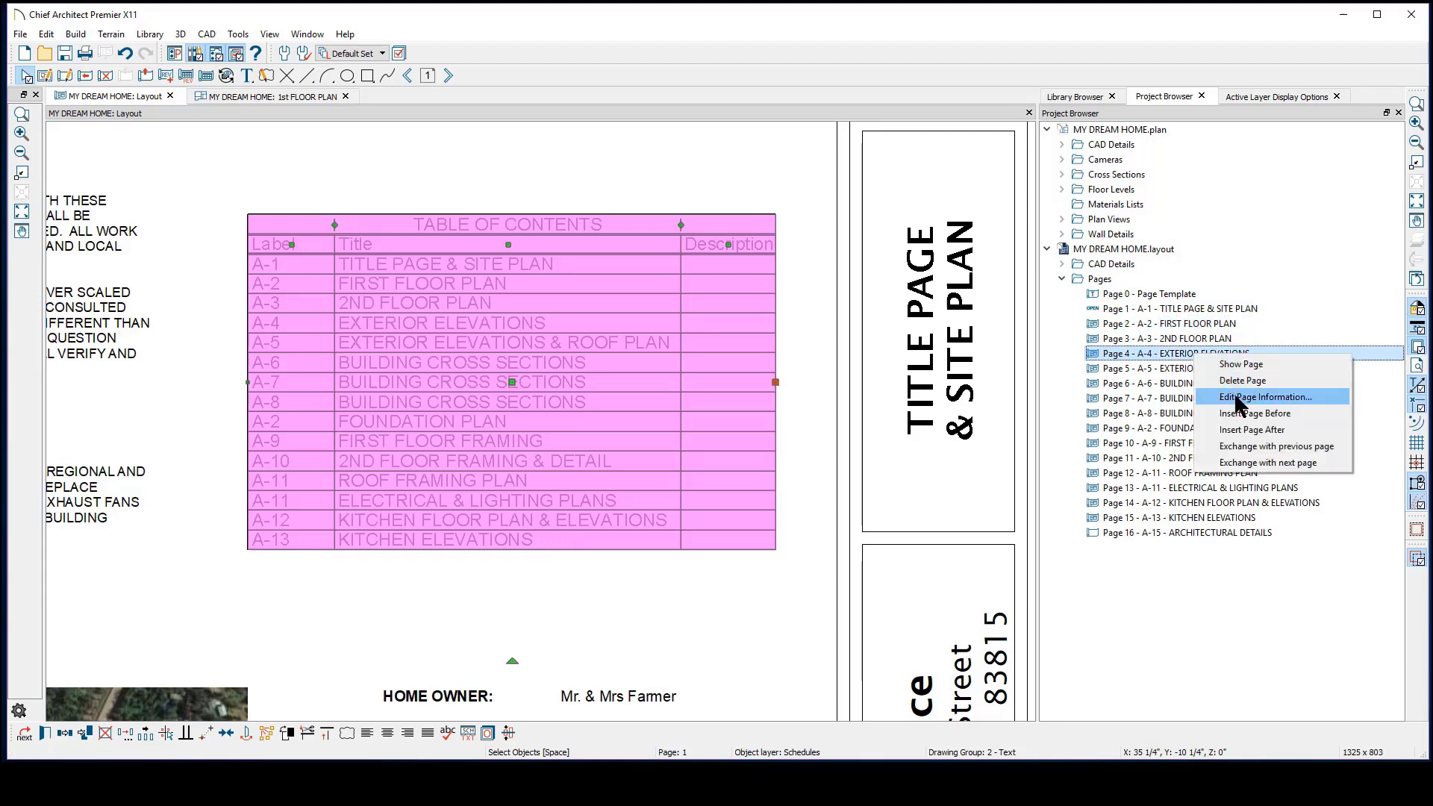
{"action": "left_click", "coordinate": [1263, 398]}
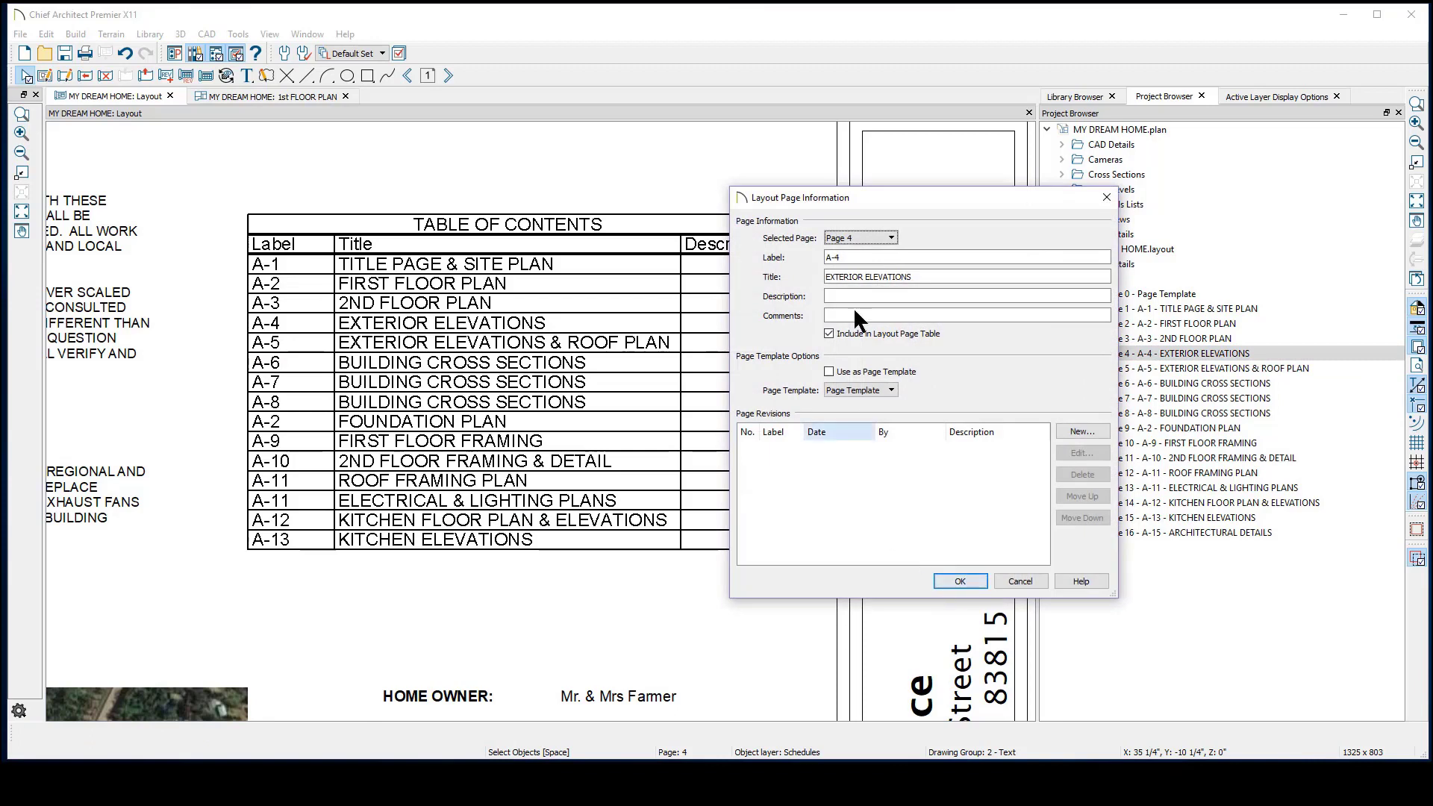
{"action": "left_click", "coordinate": [912, 298]}
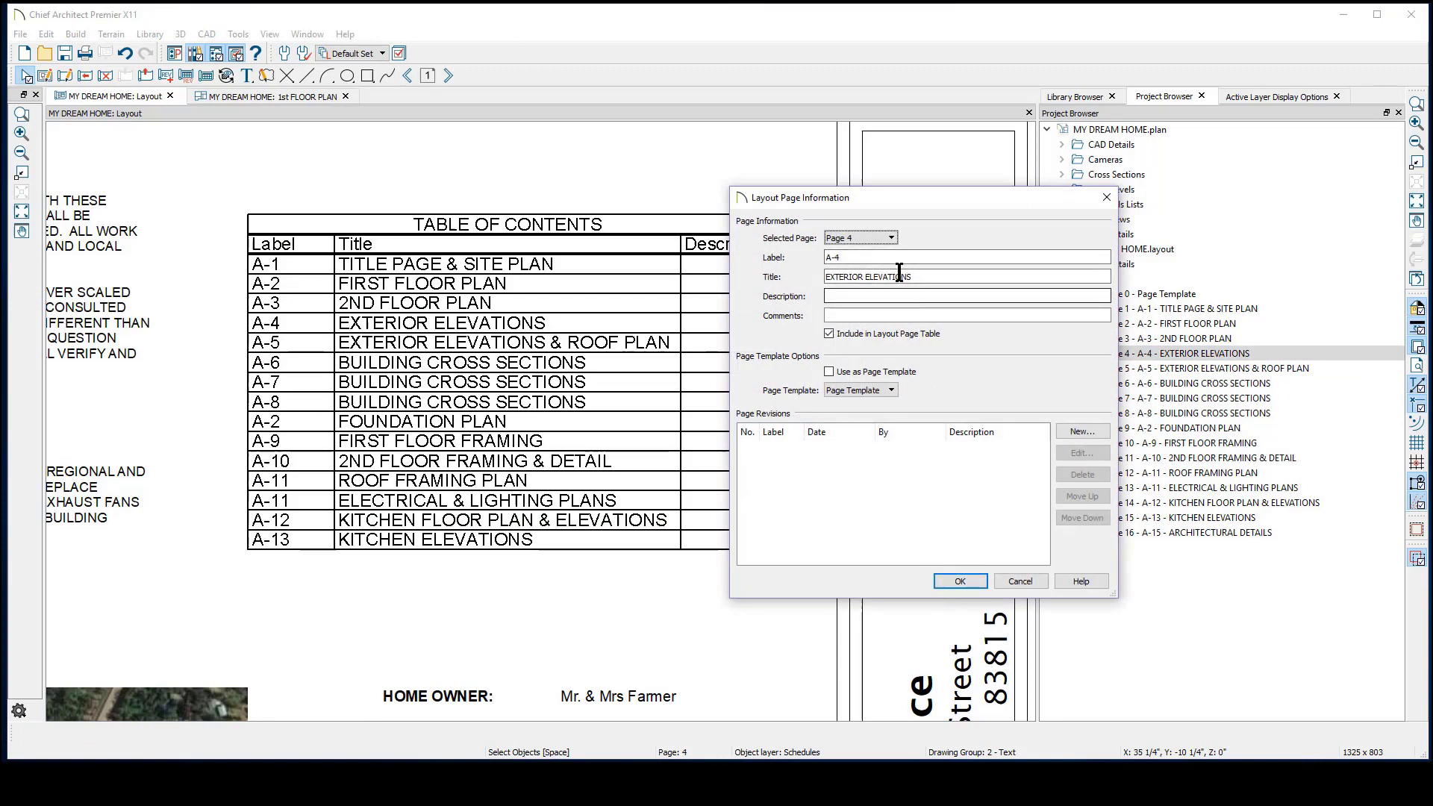
{"action": "left_click", "coordinate": [943, 572]}
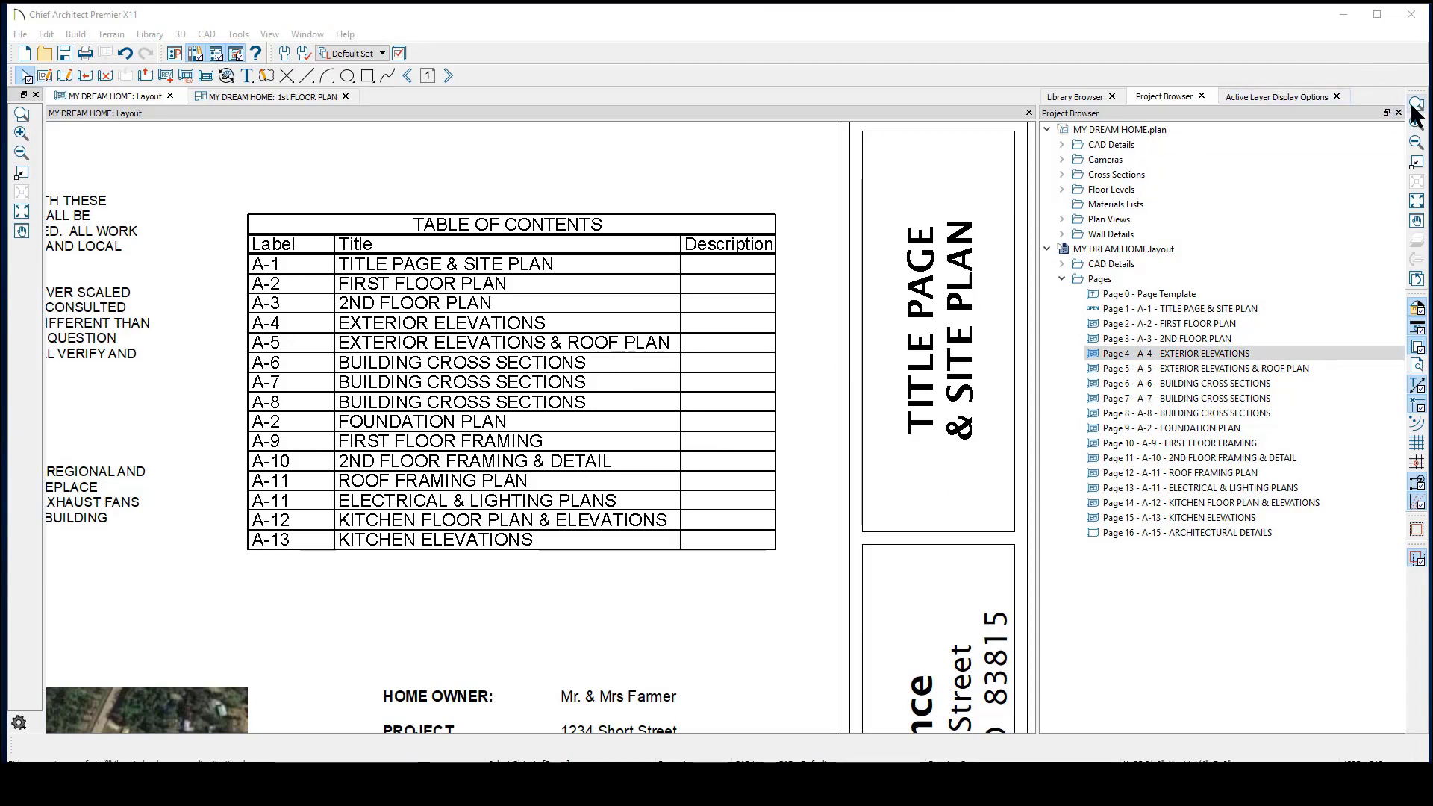
Fit the whole A-1 sheet in view and maximize the program window.
{"action": "left_click", "coordinate": [1417, 206]}
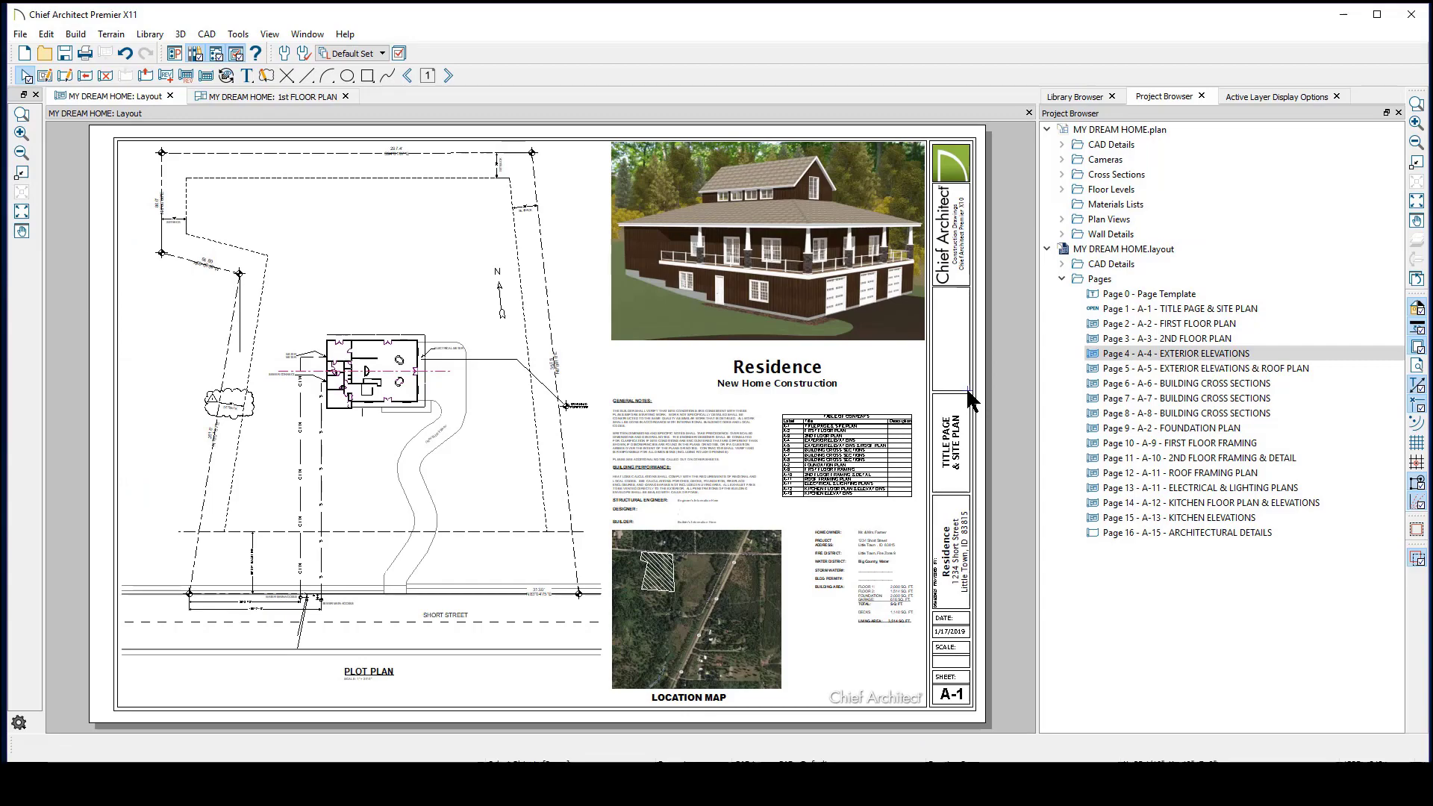
{"action": "left_click", "coordinate": [1377, 14]}
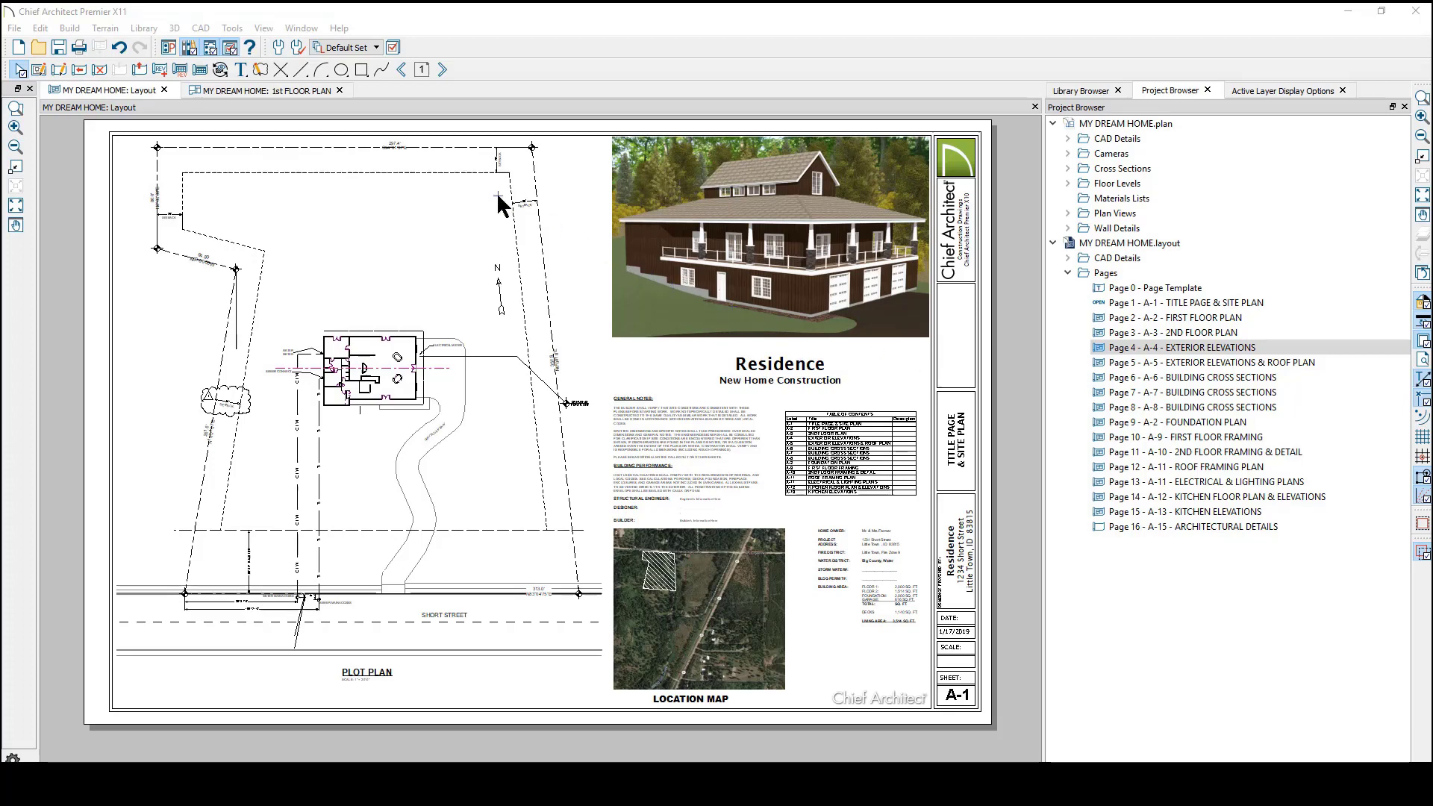
Place a layout revision table on the page 0 template.
{"action": "left_click", "coordinate": [404, 71]}
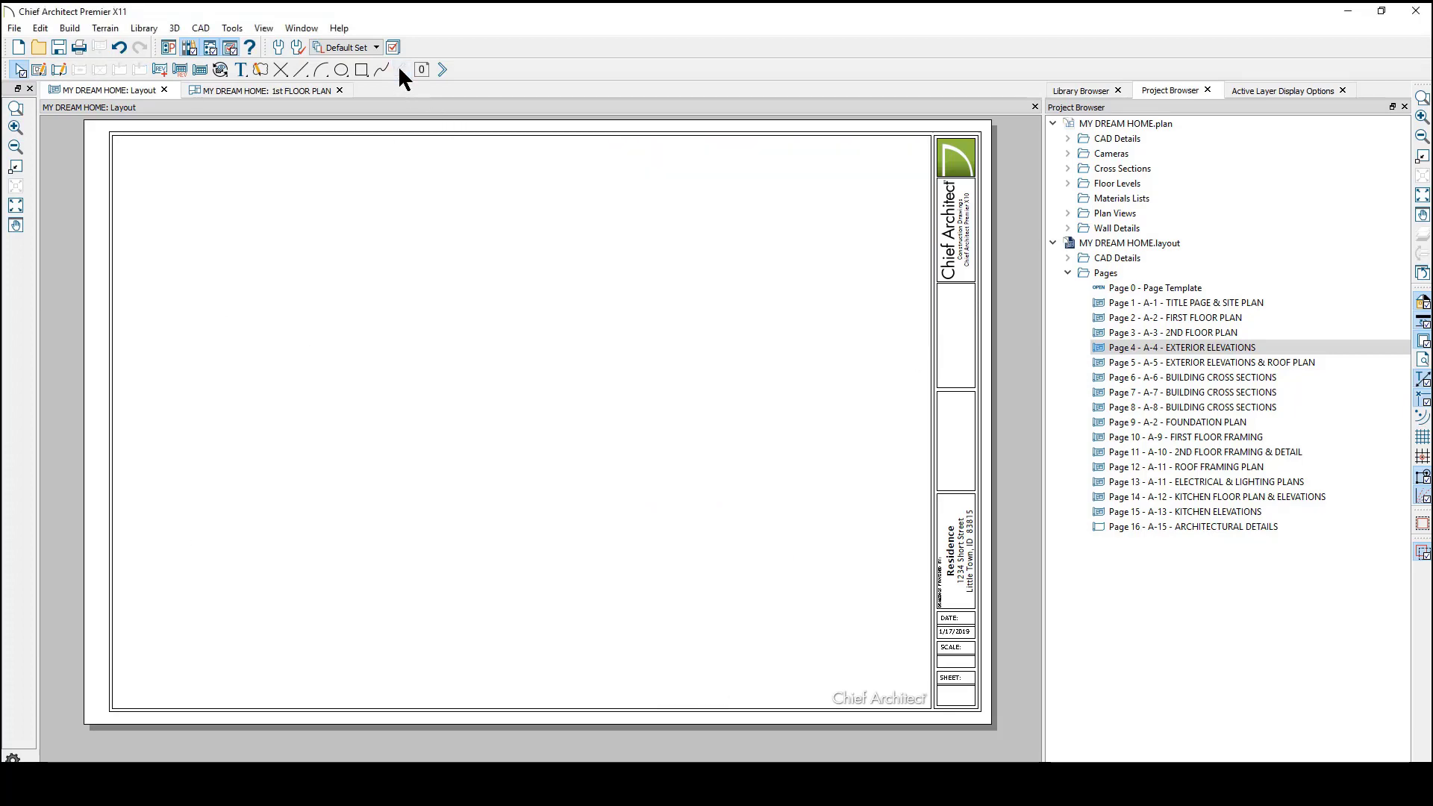
{"action": "left_click", "coordinate": [232, 28]}
{"action": "mouse_move", "coordinate": [255, 135]}
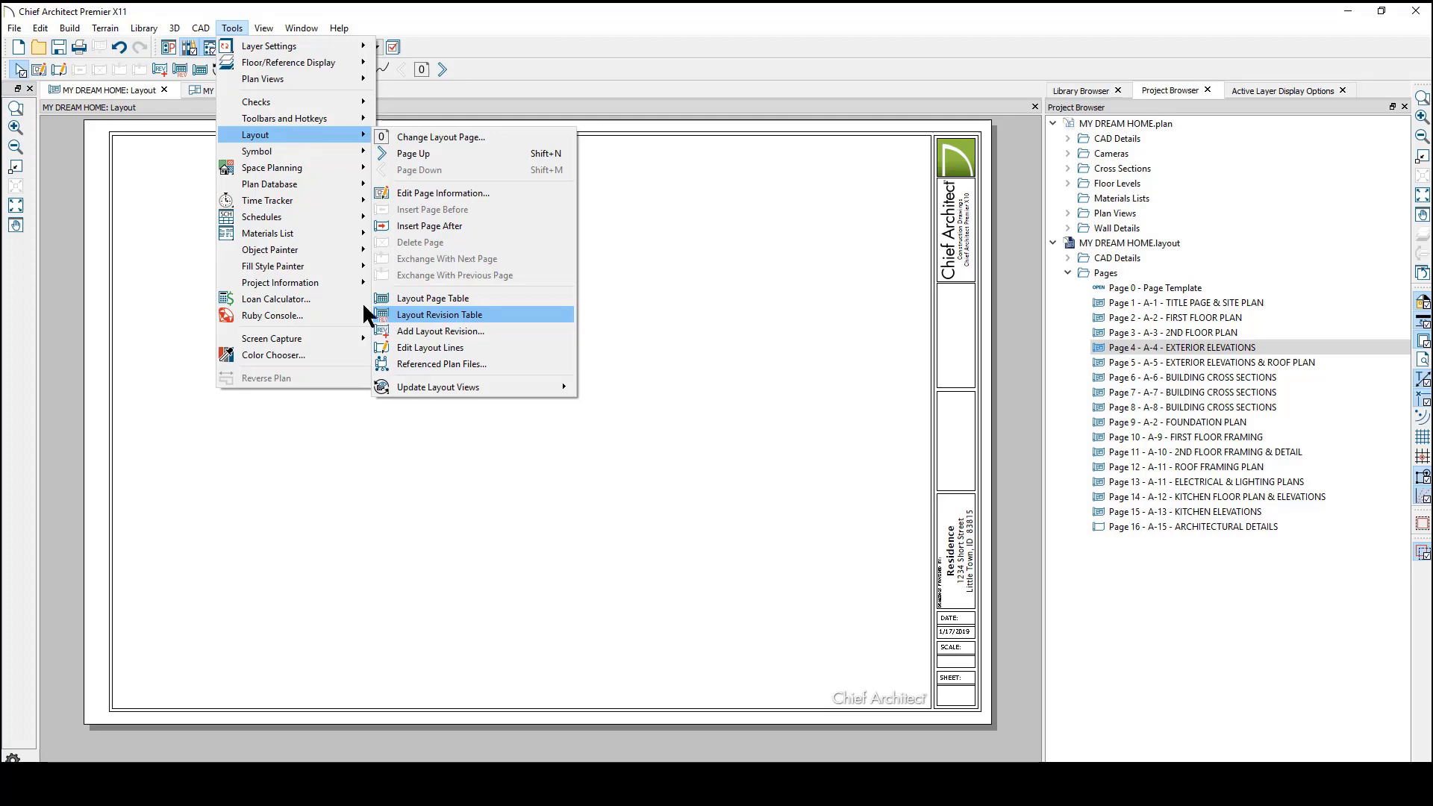
{"action": "left_click", "coordinate": [183, 73]}
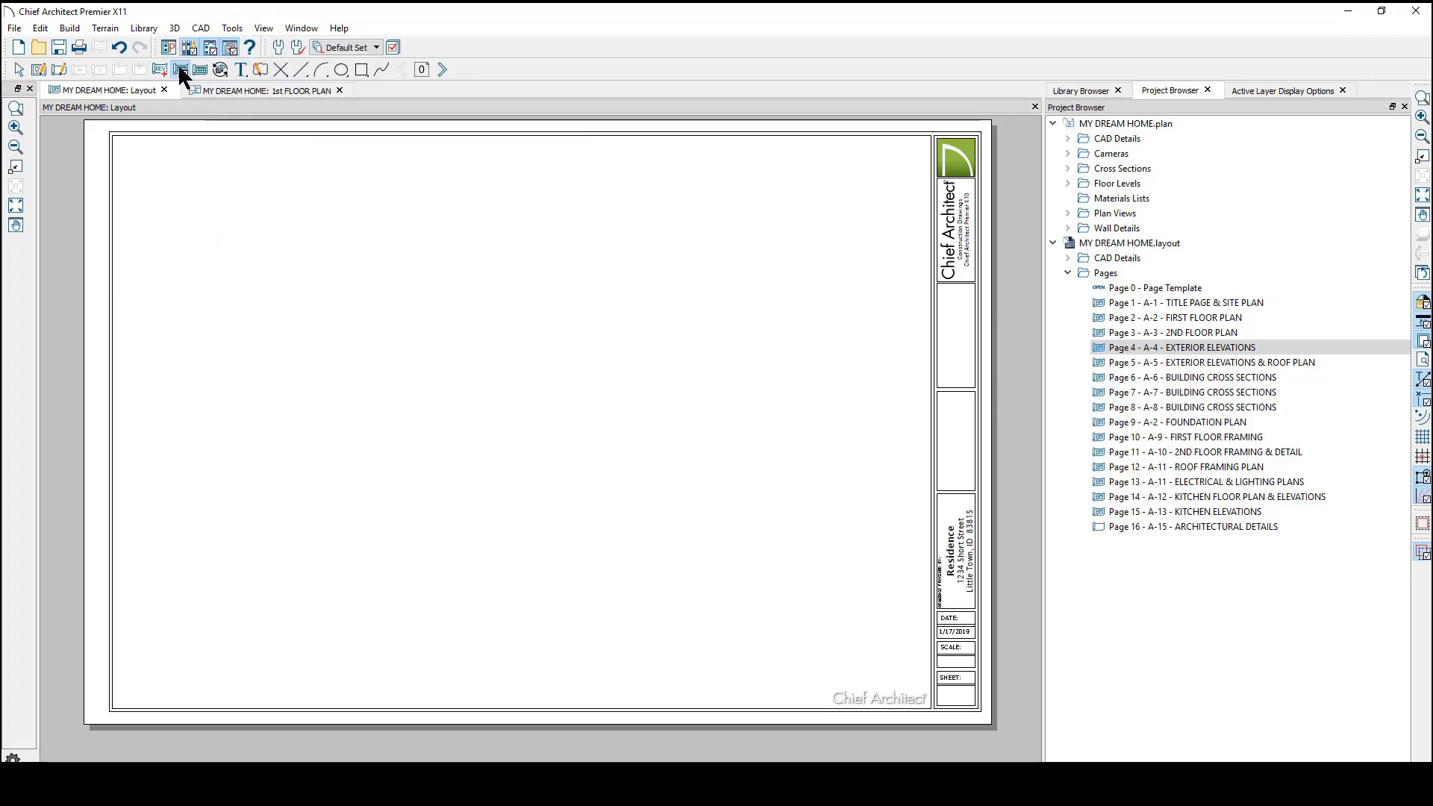
{"action": "left_click", "coordinate": [845, 326]}
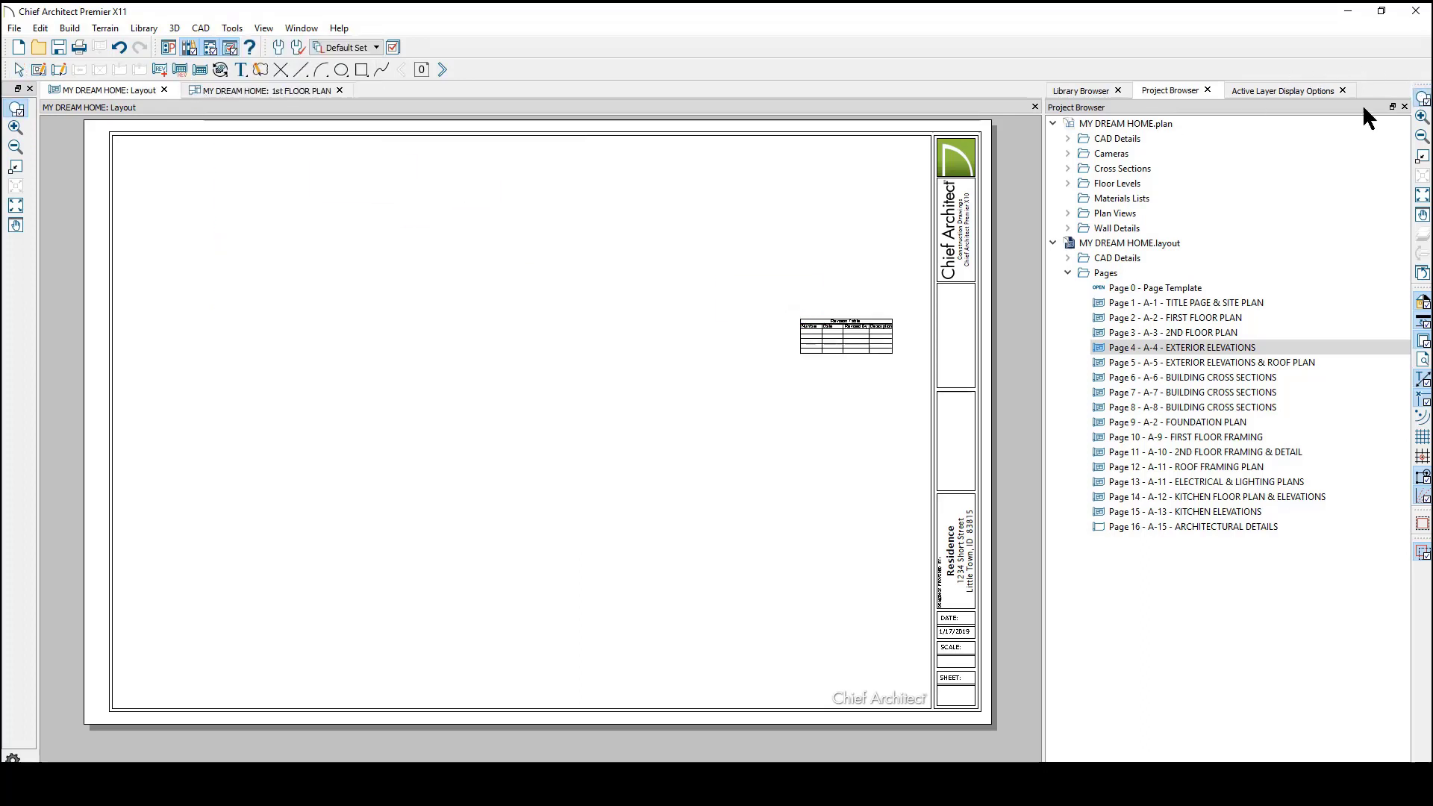
Rotate the revision table vertical and fit it into the right title-block box.
{"action": "left_click_drag", "start_coordinate": [736, 248], "coordinate": [1020, 440]}
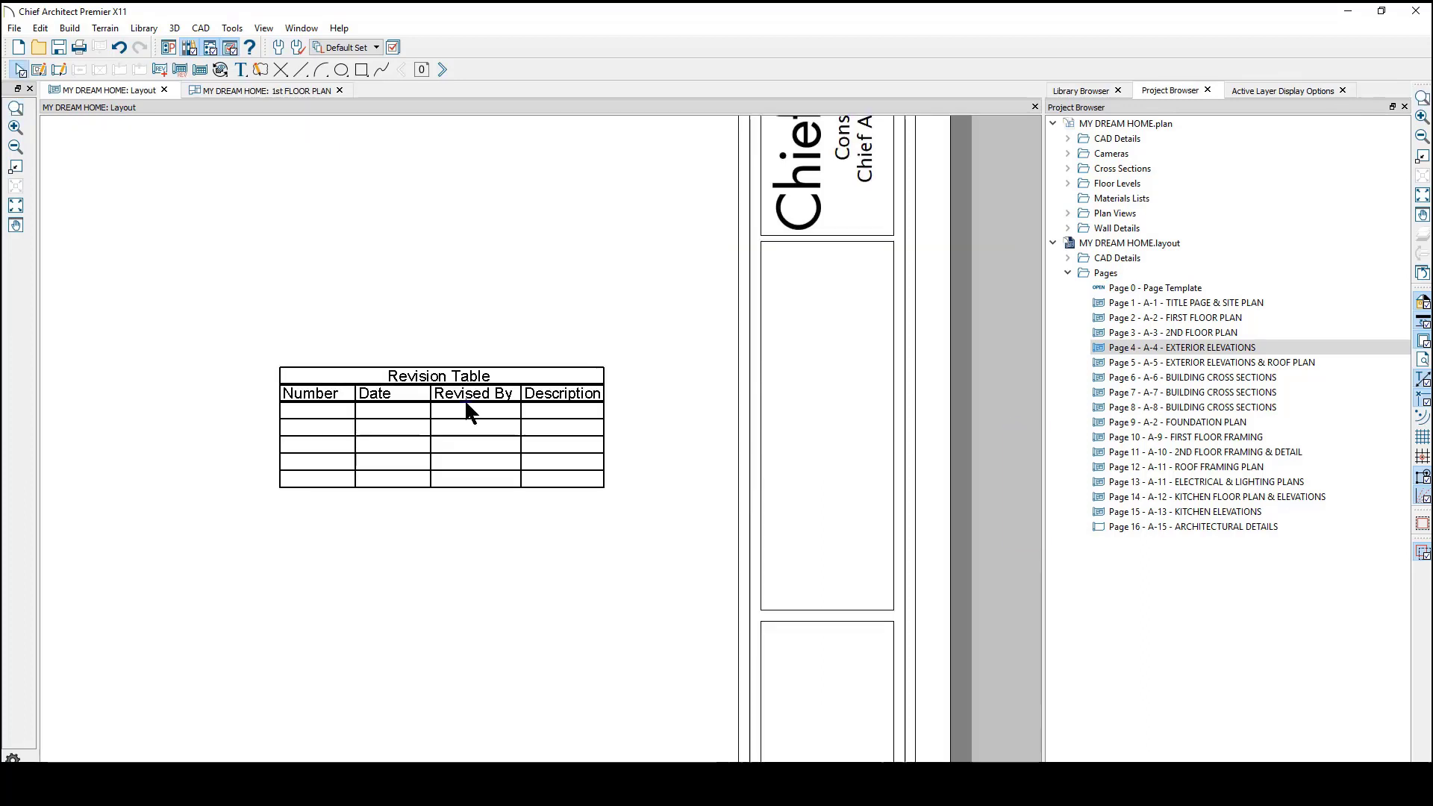
{"action": "left_click", "coordinate": [464, 399]}
{"action": "left_click_drag", "start_coordinate": [438, 542], "coordinate": [576, 443]}
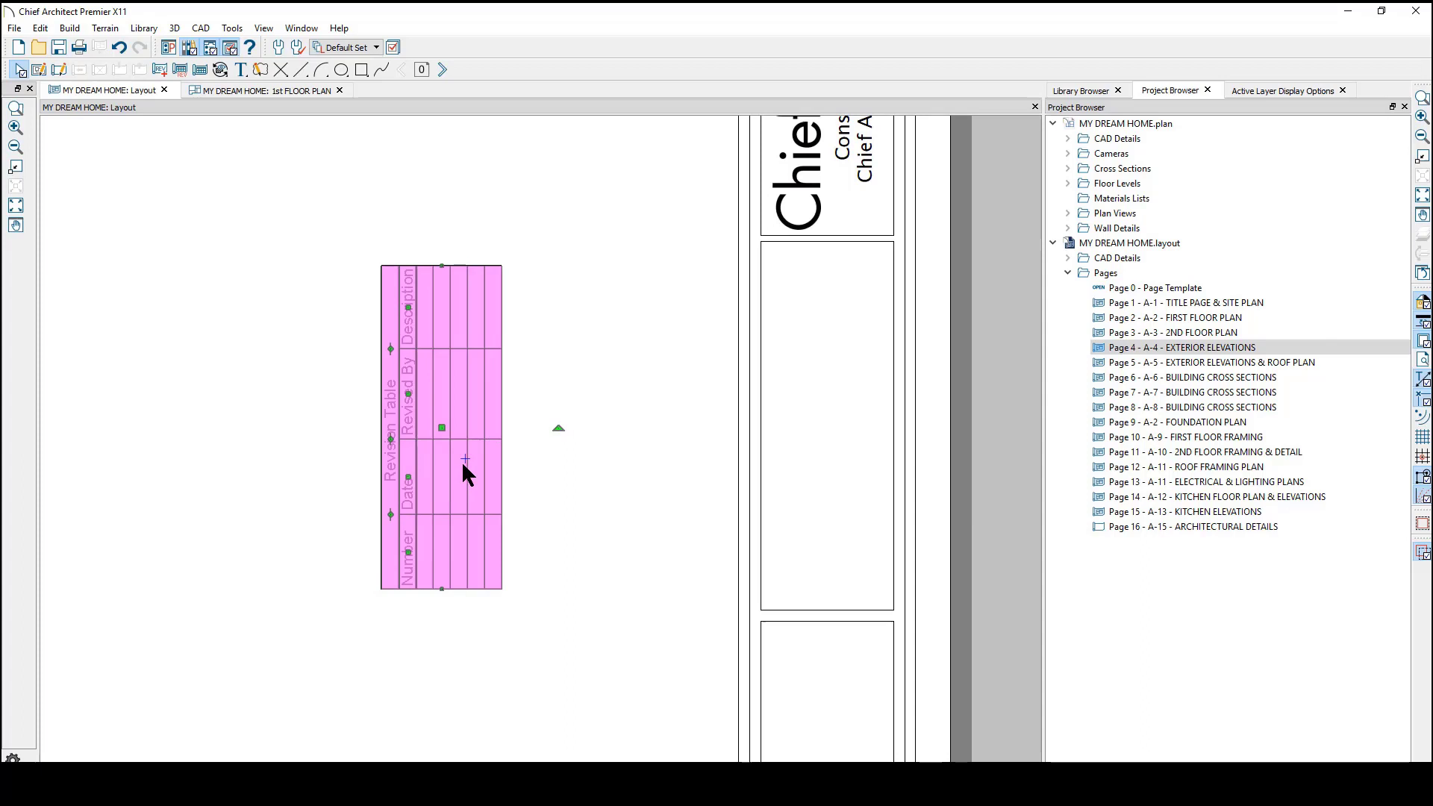
{"action": "left_click", "coordinate": [332, 707]}
{"action": "left_click", "coordinate": [498, 585]}
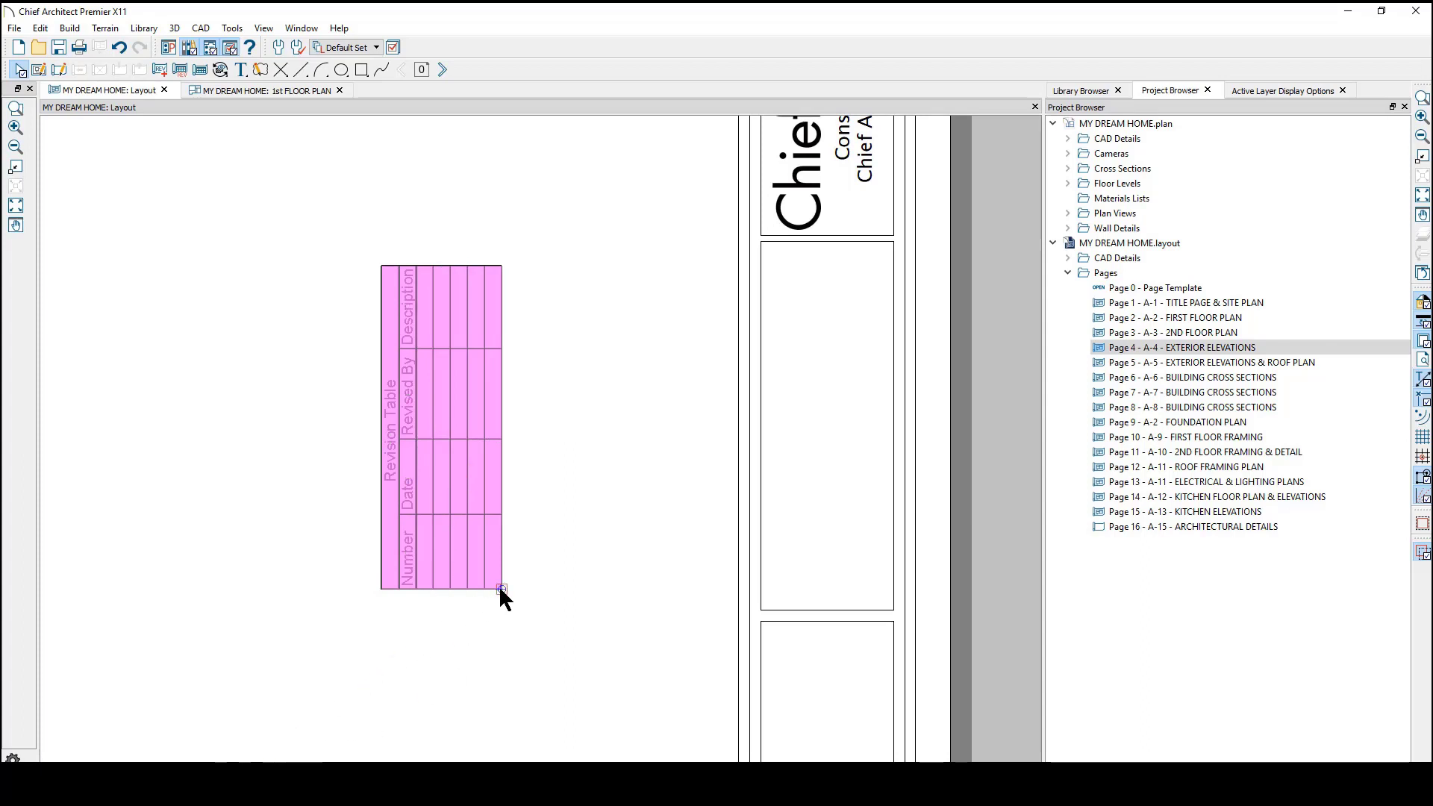
{"action": "left_click", "coordinate": [888, 608]}
{"action": "left_click_drag", "start_coordinate": [833, 284], "coordinate": [832, 247]}
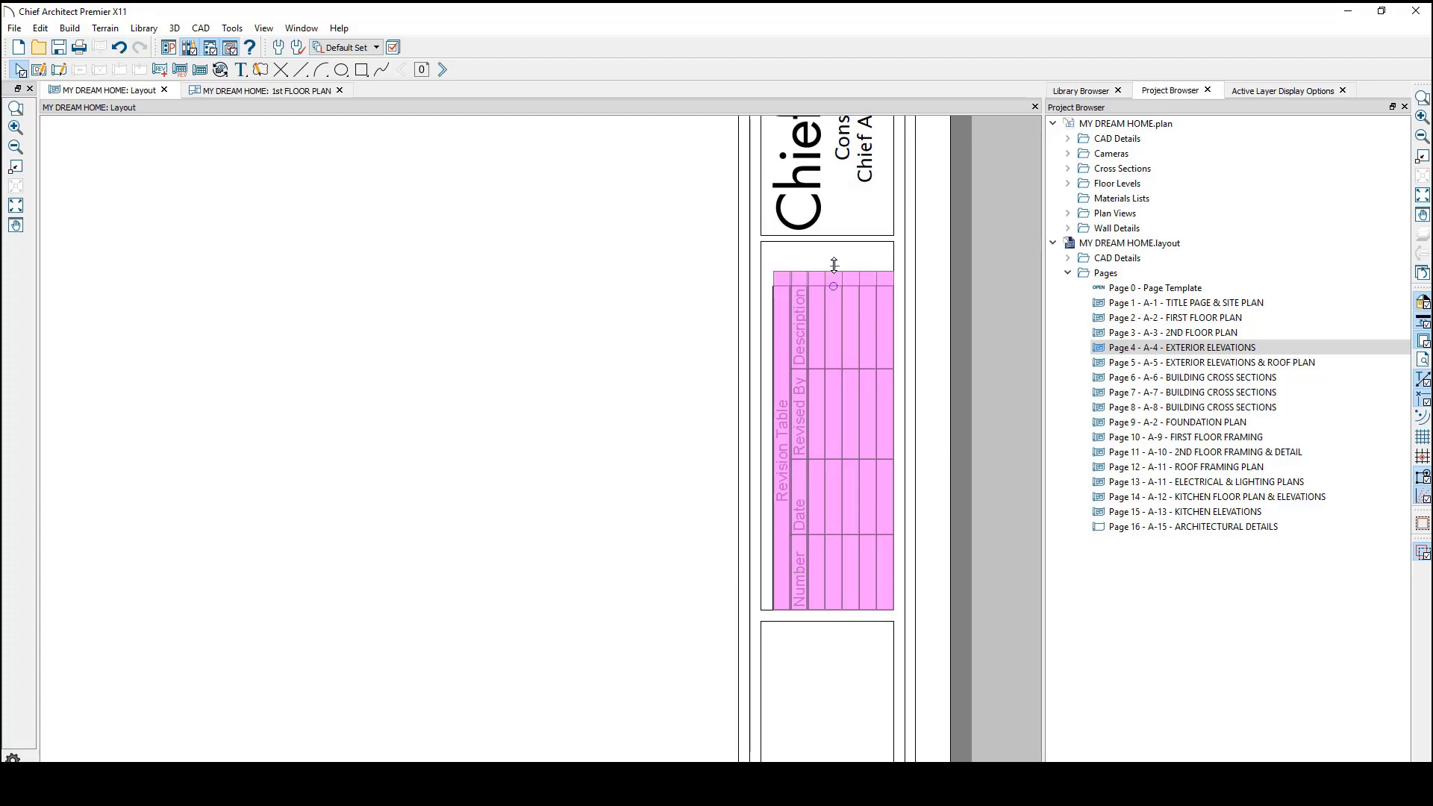
Replace the revision table's Number column with Label, placed above Date.
{"action": "double_click", "coordinate": [832, 411]}
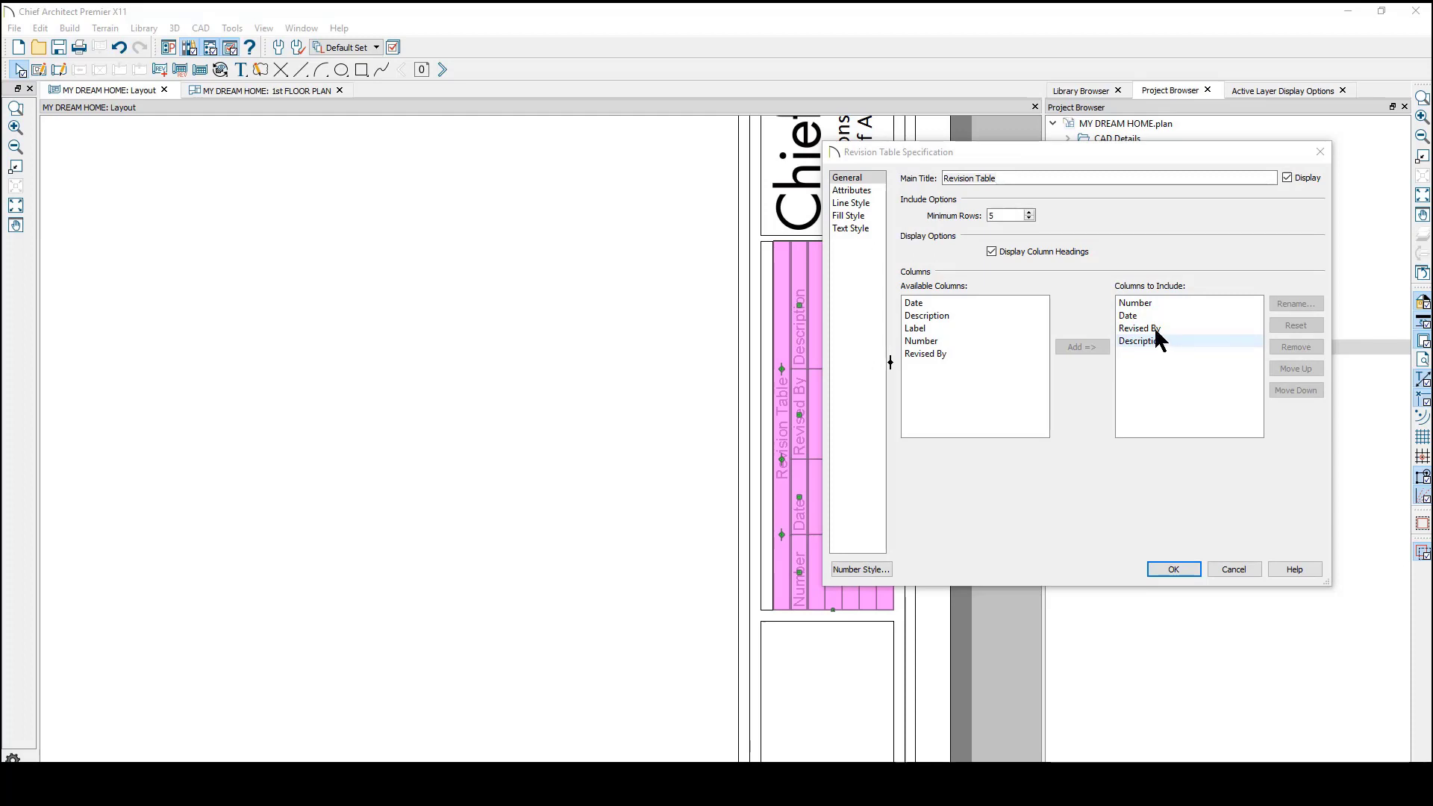
{"action": "left_click", "coordinate": [1136, 304]}
{"action": "left_click", "coordinate": [1295, 348]}
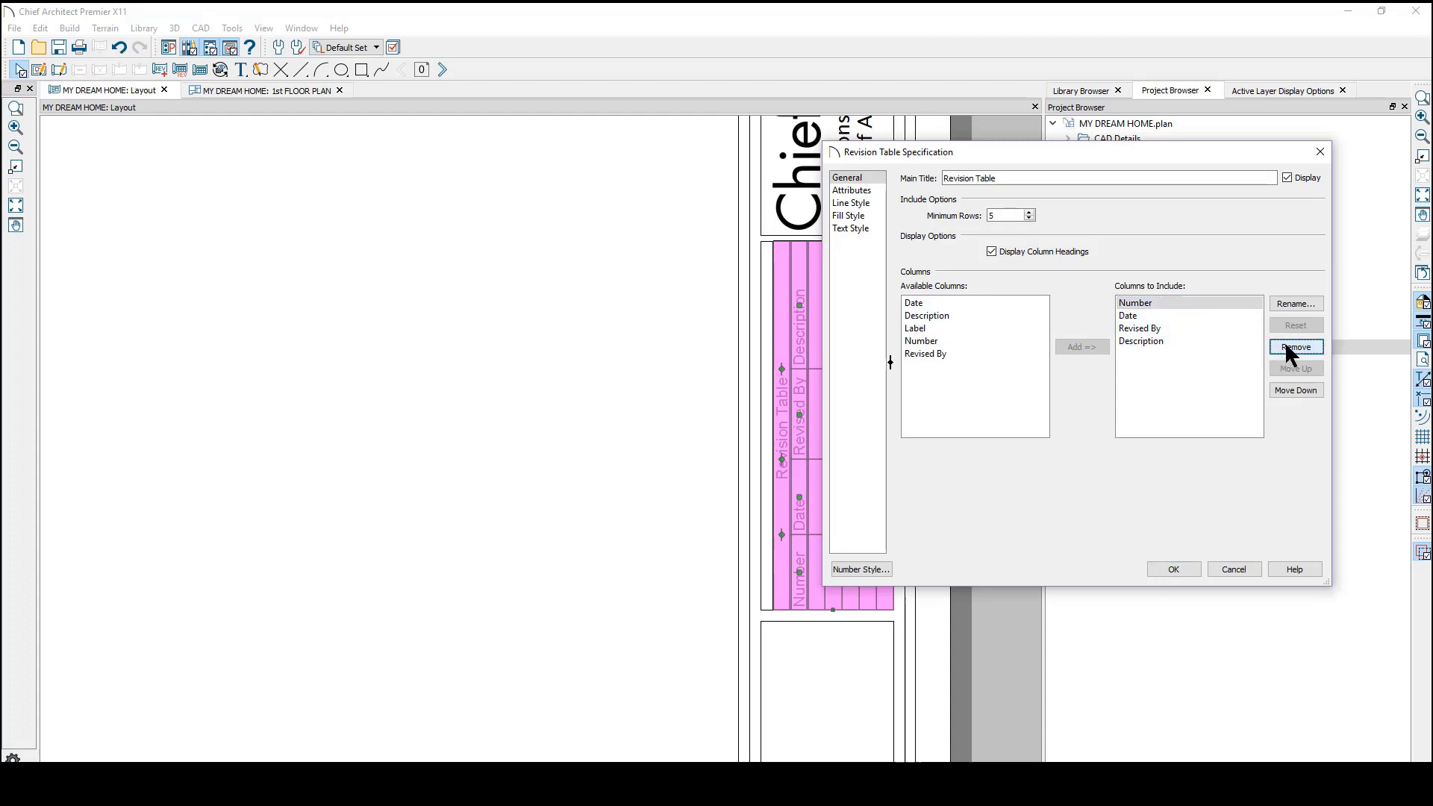
{"action": "left_click", "coordinate": [919, 328]}
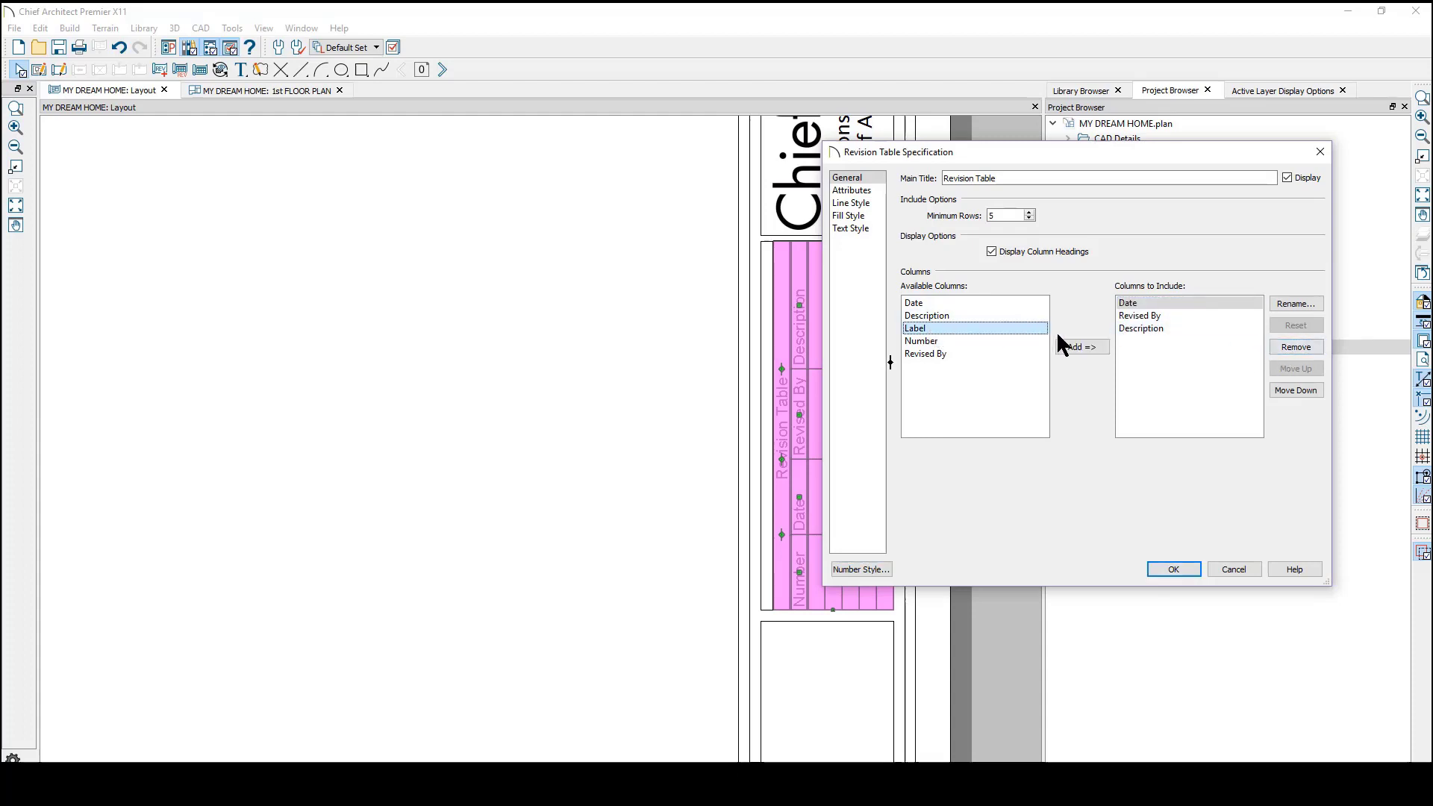
{"action": "left_click", "coordinate": [1080, 347]}
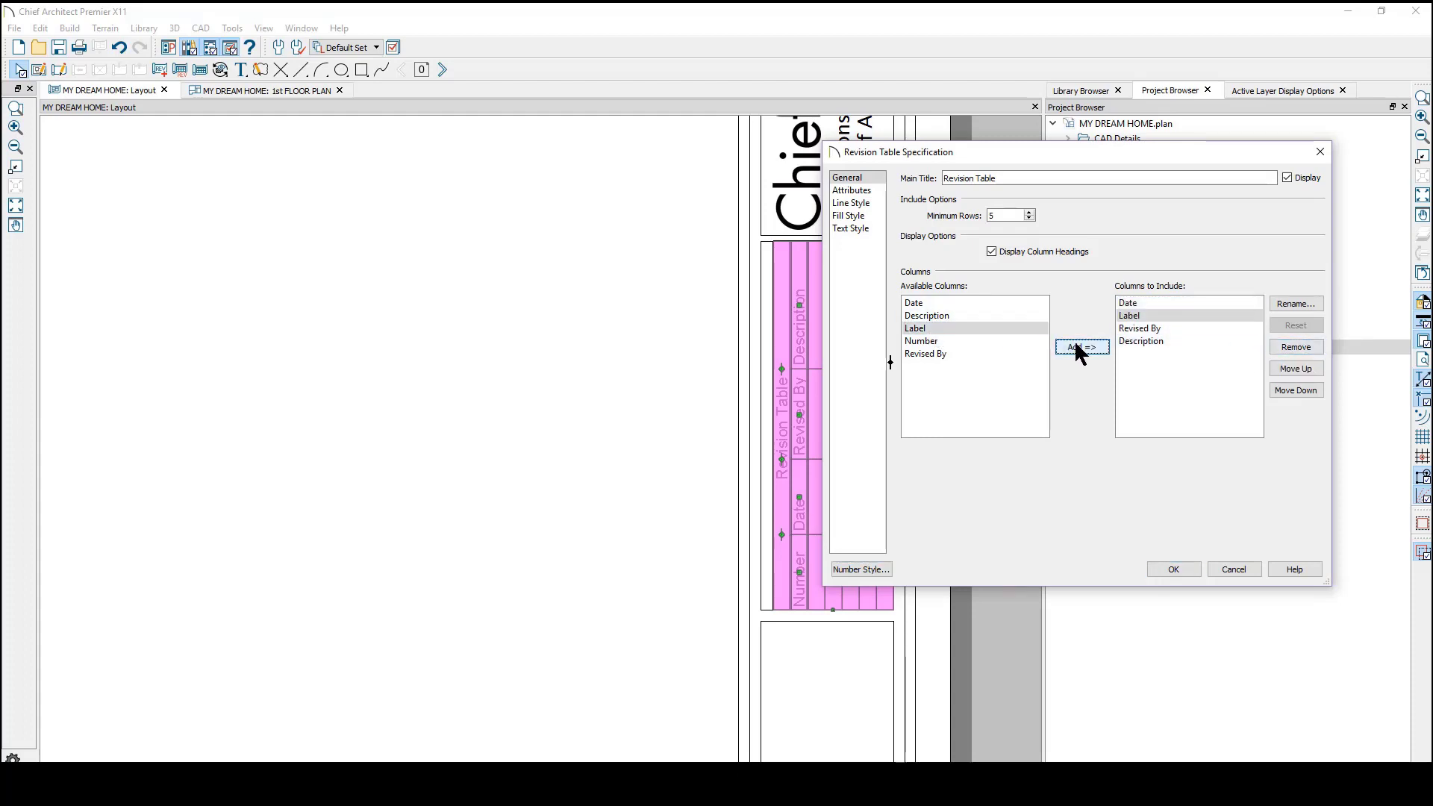
{"action": "left_click", "coordinate": [1288, 370]}
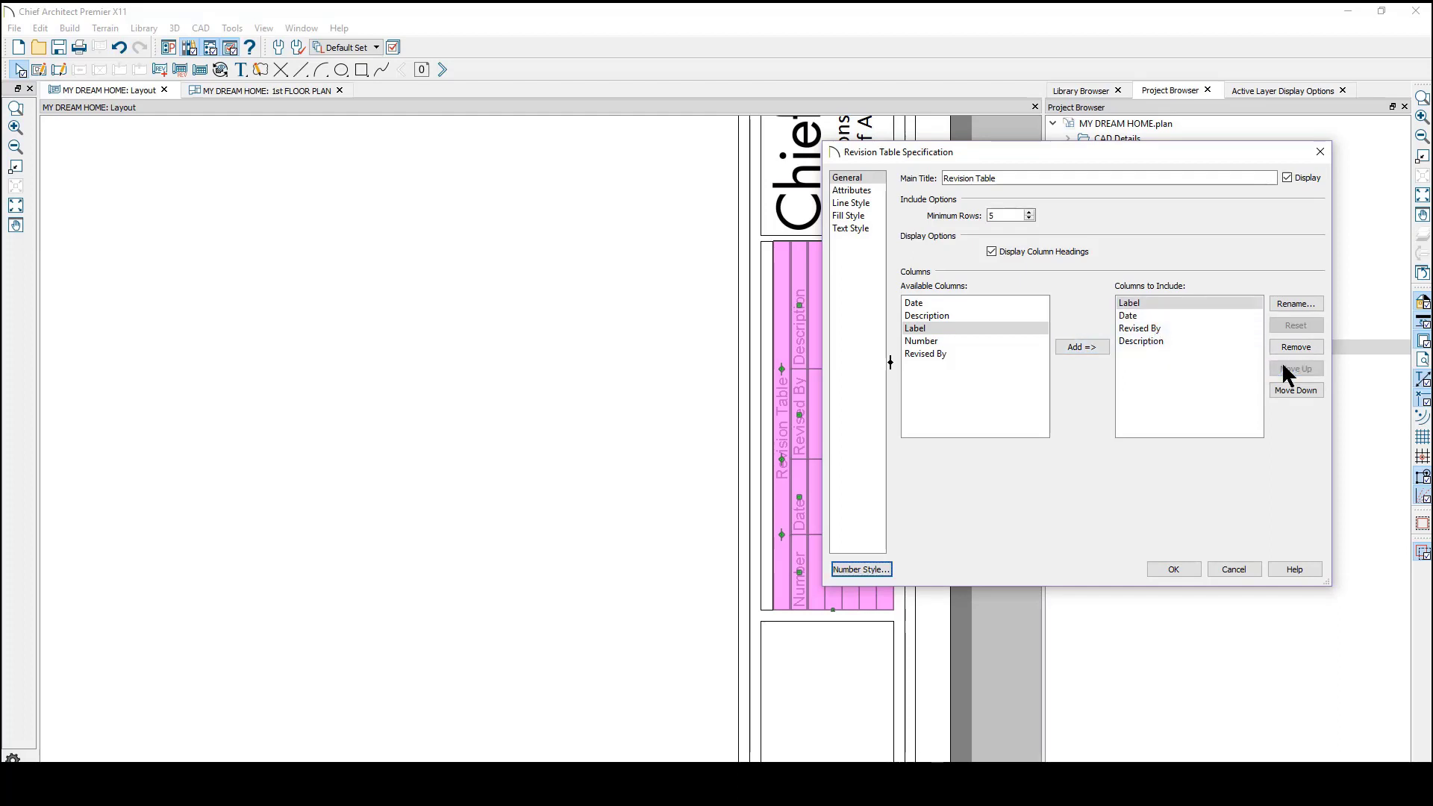
{"action": "left_click", "coordinate": [1172, 569]}
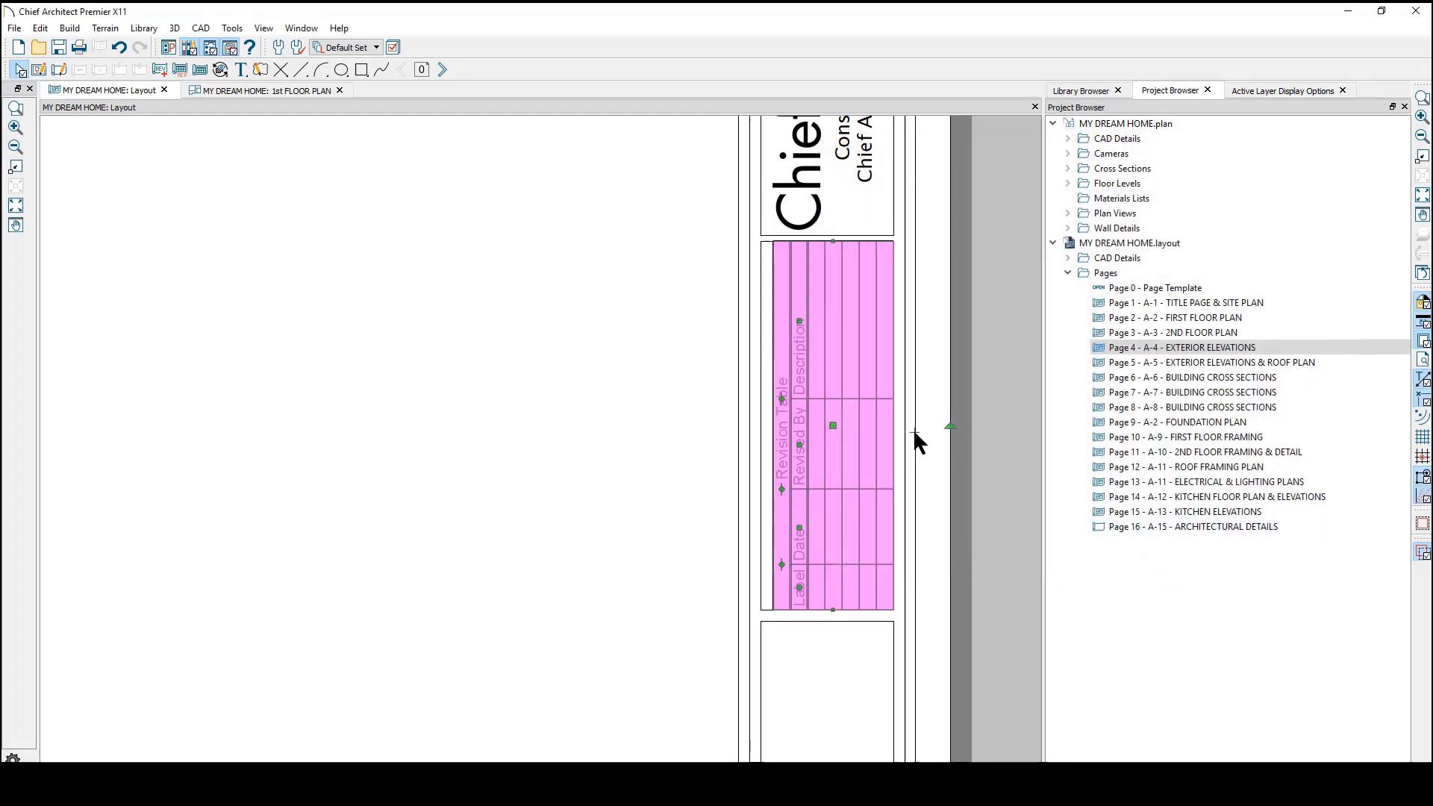
Go to page 1 and zoom in on the revision table in its title block.
{"action": "left_click", "coordinate": [1419, 199]}
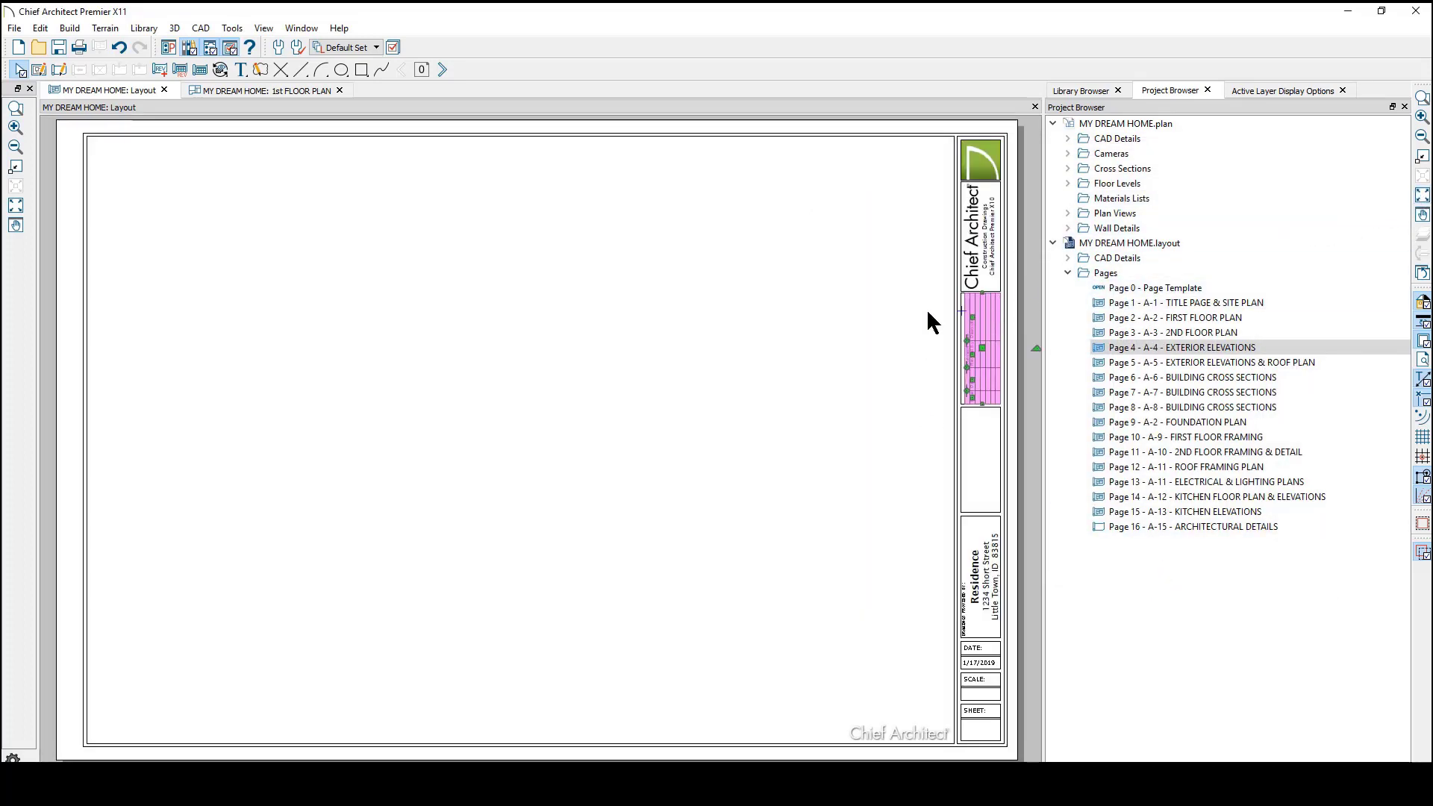
{"action": "left_click", "coordinate": [445, 70]}
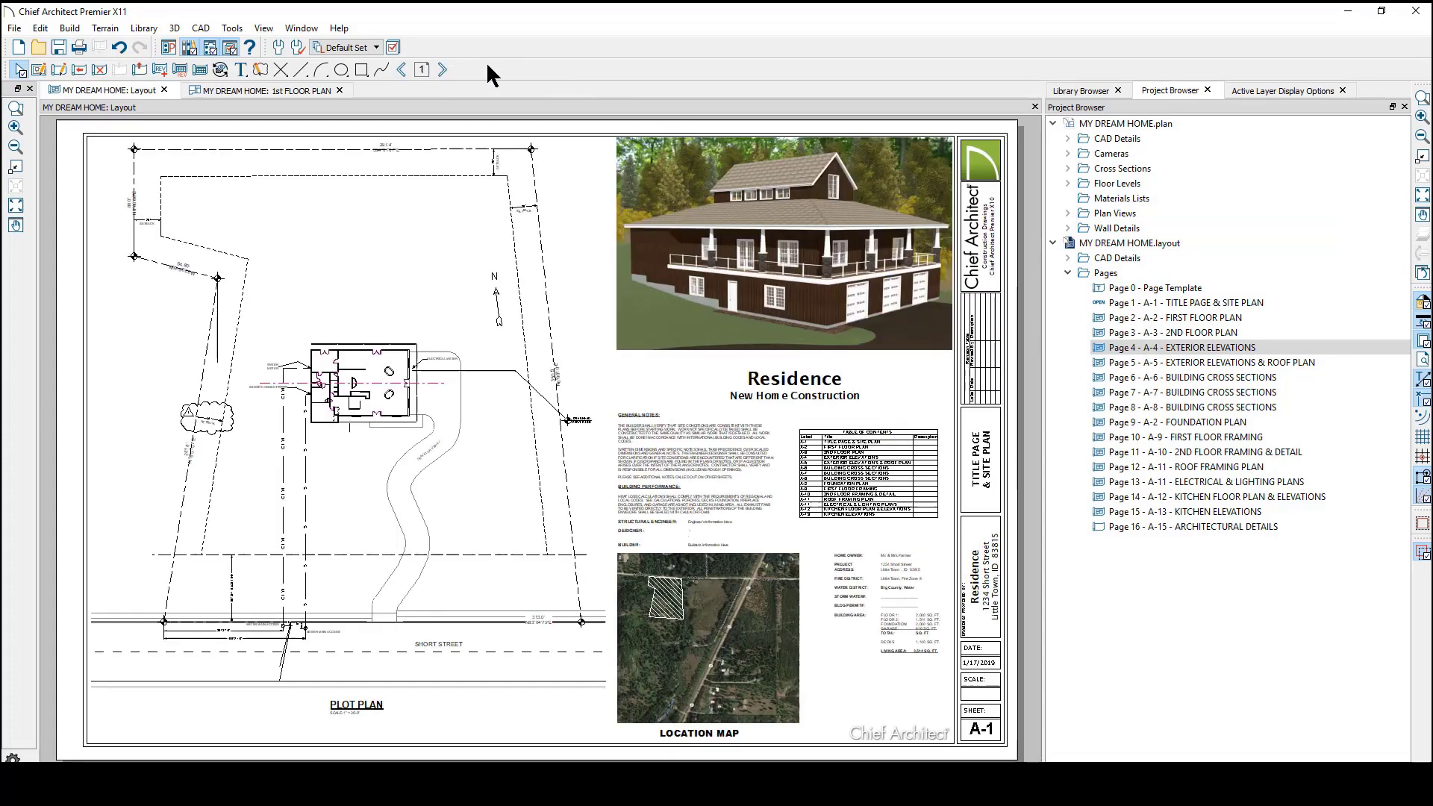
{"action": "left_click", "coordinate": [442, 69]}
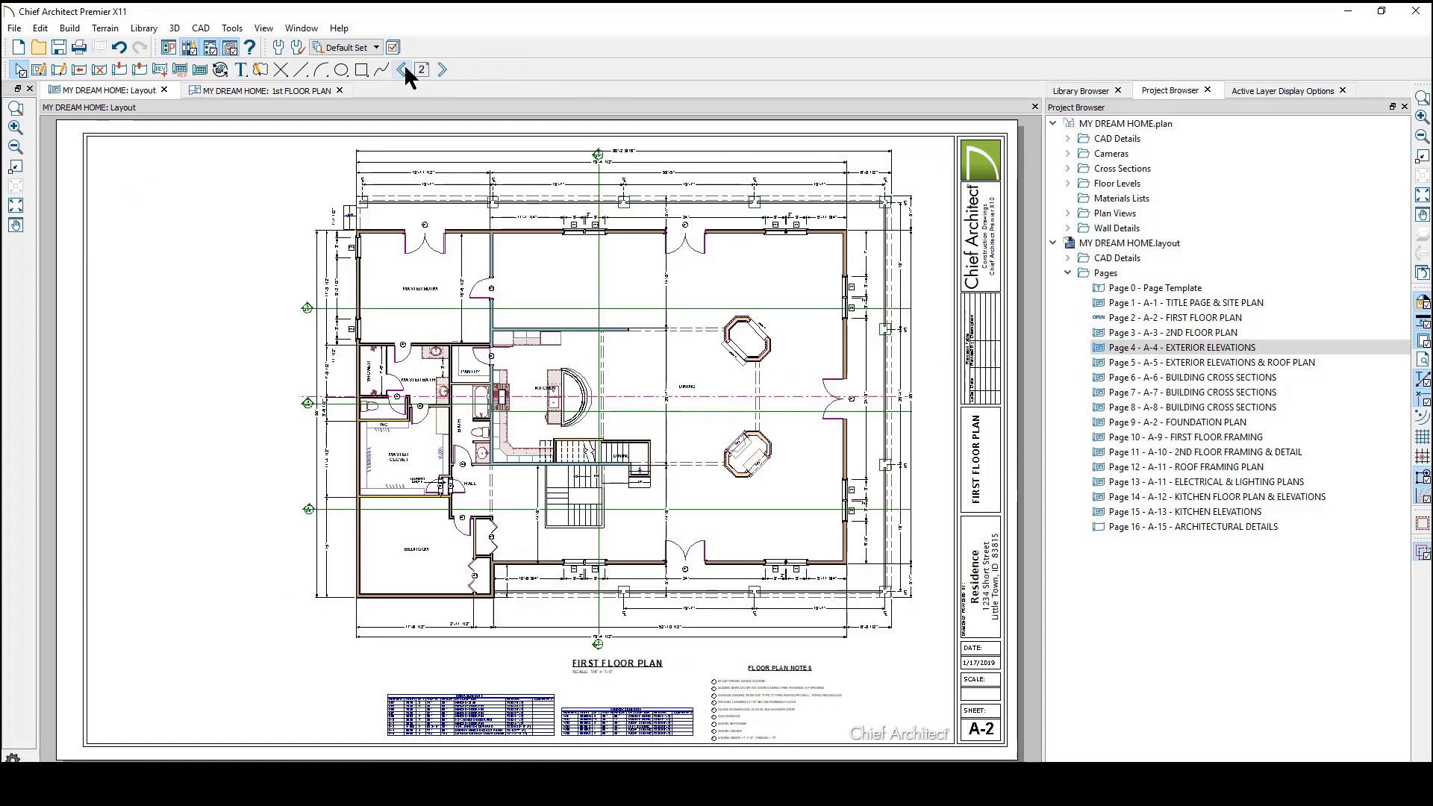
{"action": "left_click", "coordinate": [403, 70]}
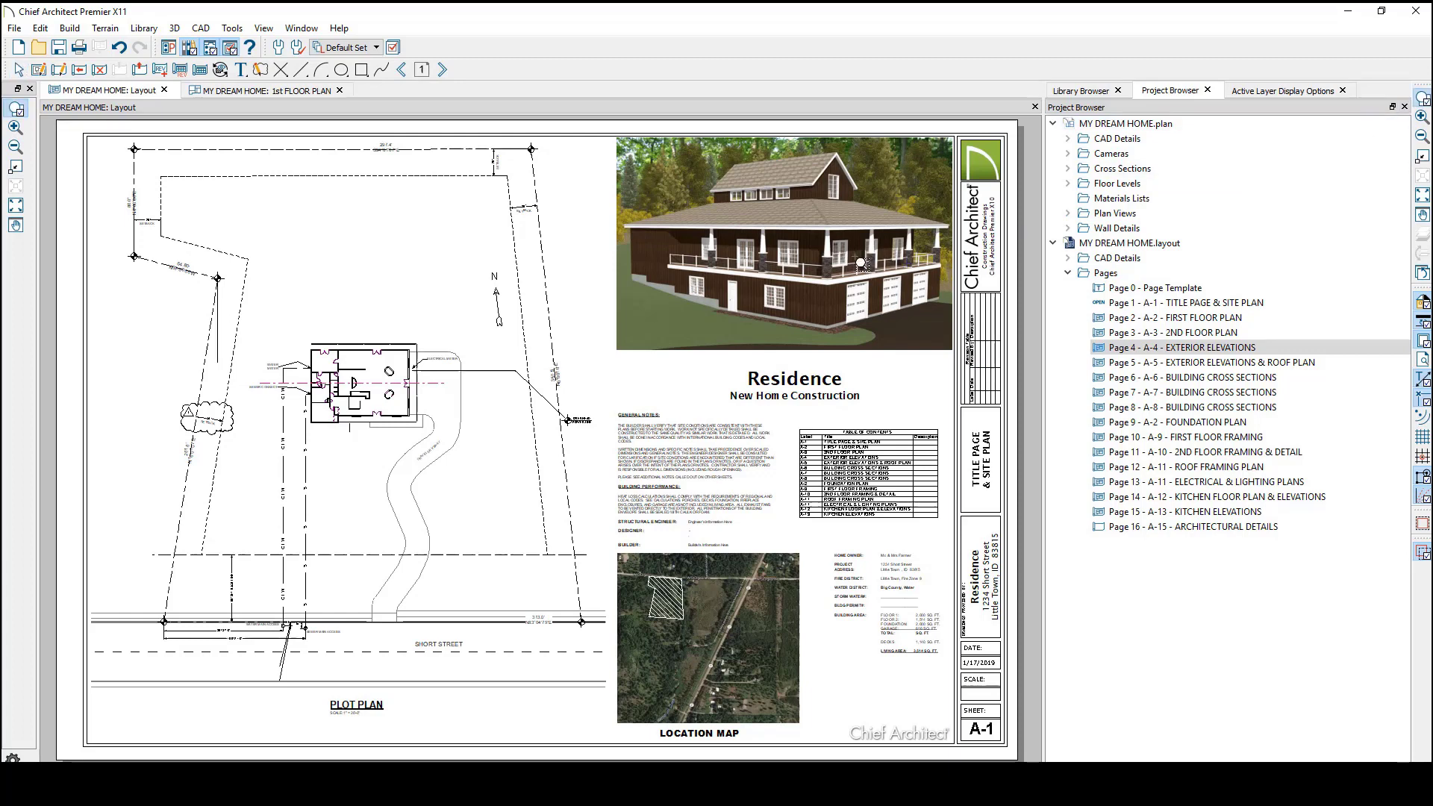
{"action": "left_click_drag", "start_coordinate": [848, 249], "coordinate": [1028, 442]}
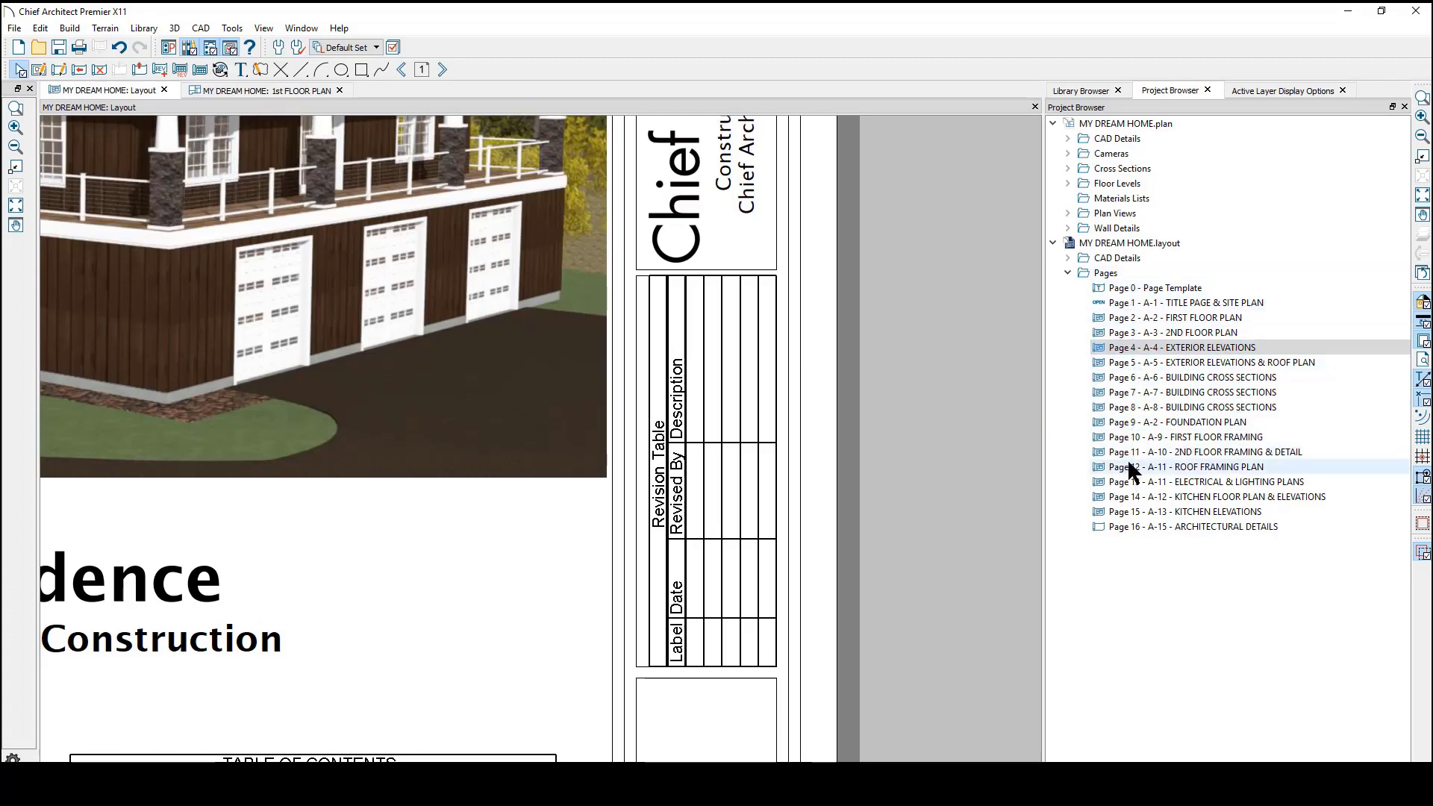
Add revision 1, dated 1/17/2019 and described PLAN CHK, to page 1's page information.
{"action": "left_click", "coordinate": [1152, 302]}
{"action": "right_click", "coordinate": [1152, 303]}
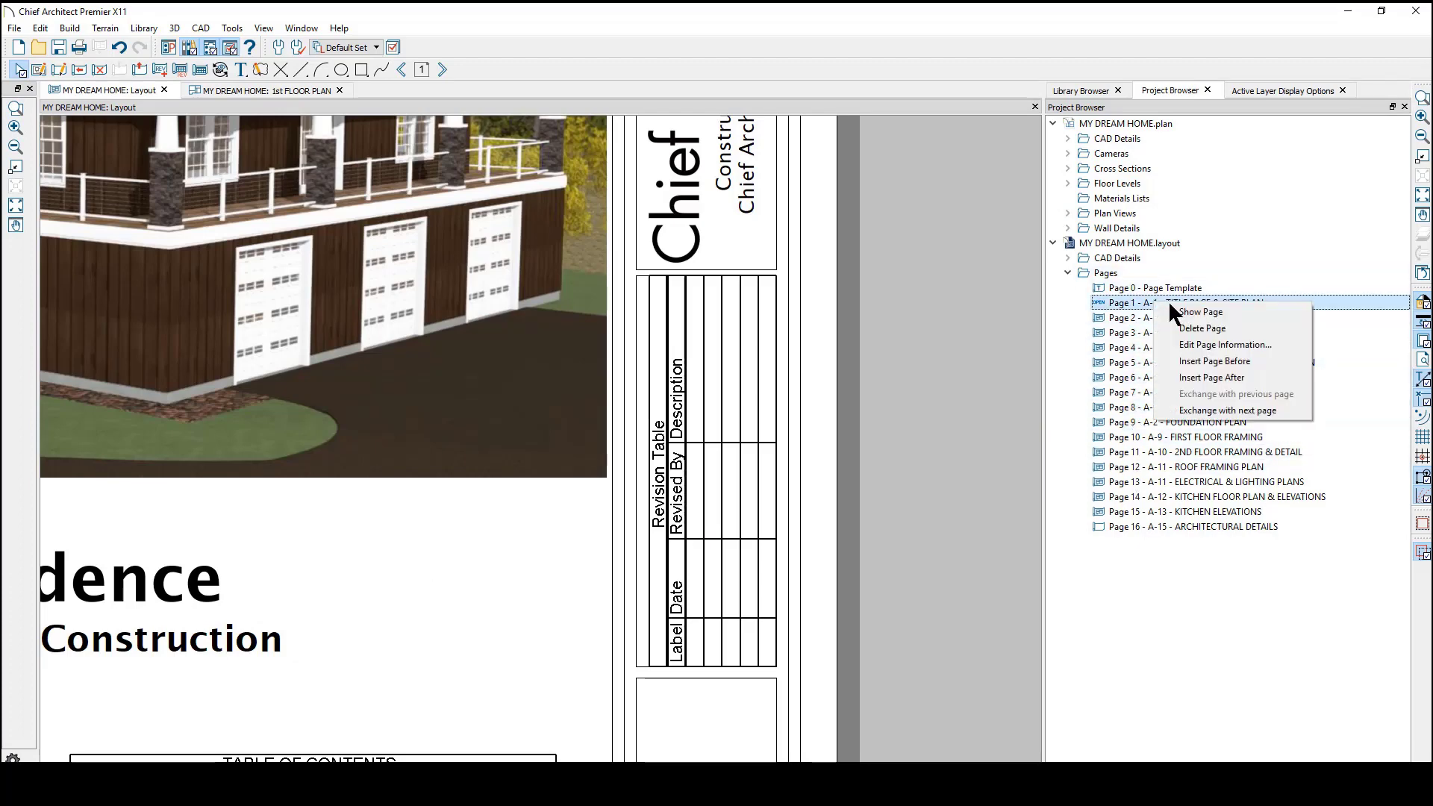
{"action": "left_click", "coordinate": [1197, 345]}
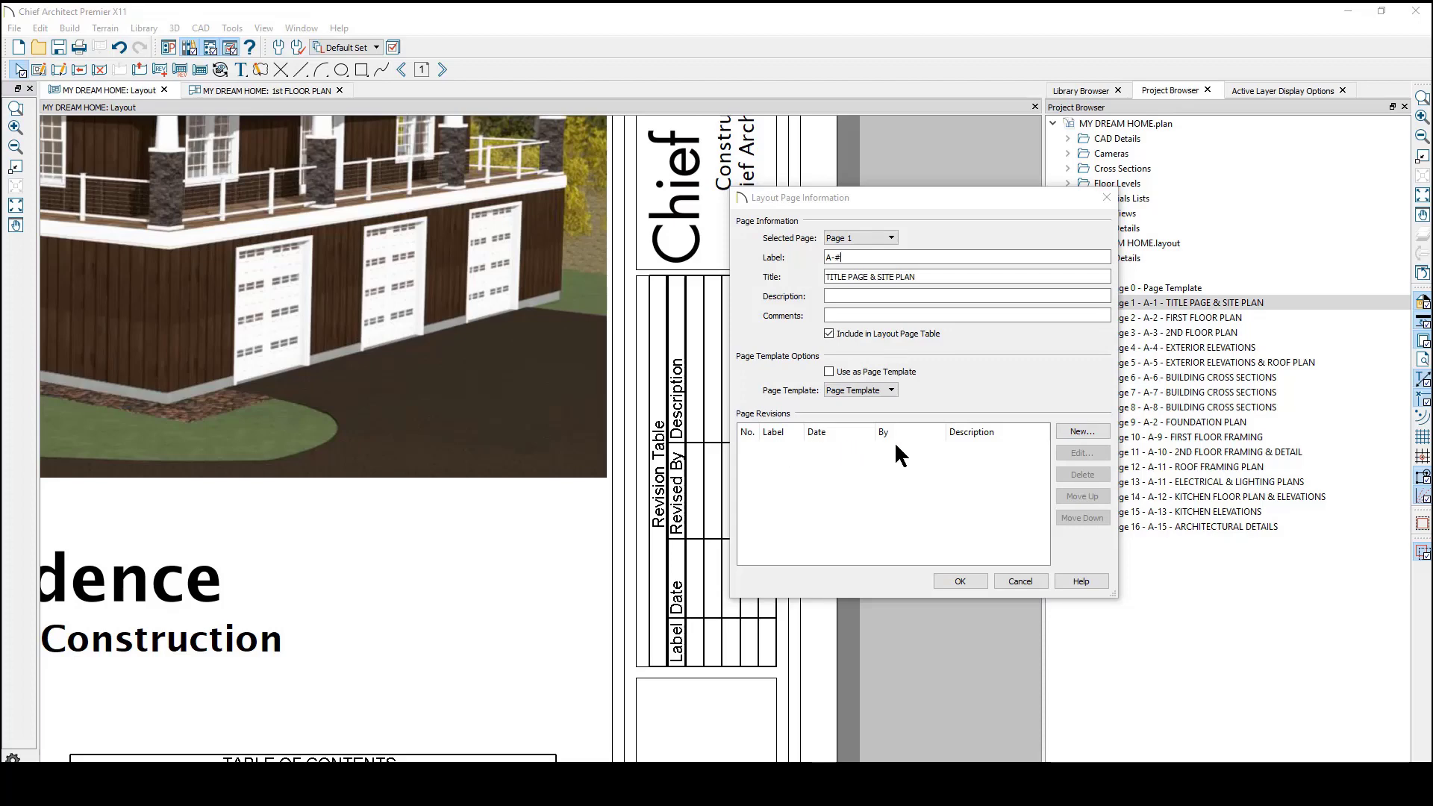
{"action": "left_click", "coordinate": [1080, 433]}
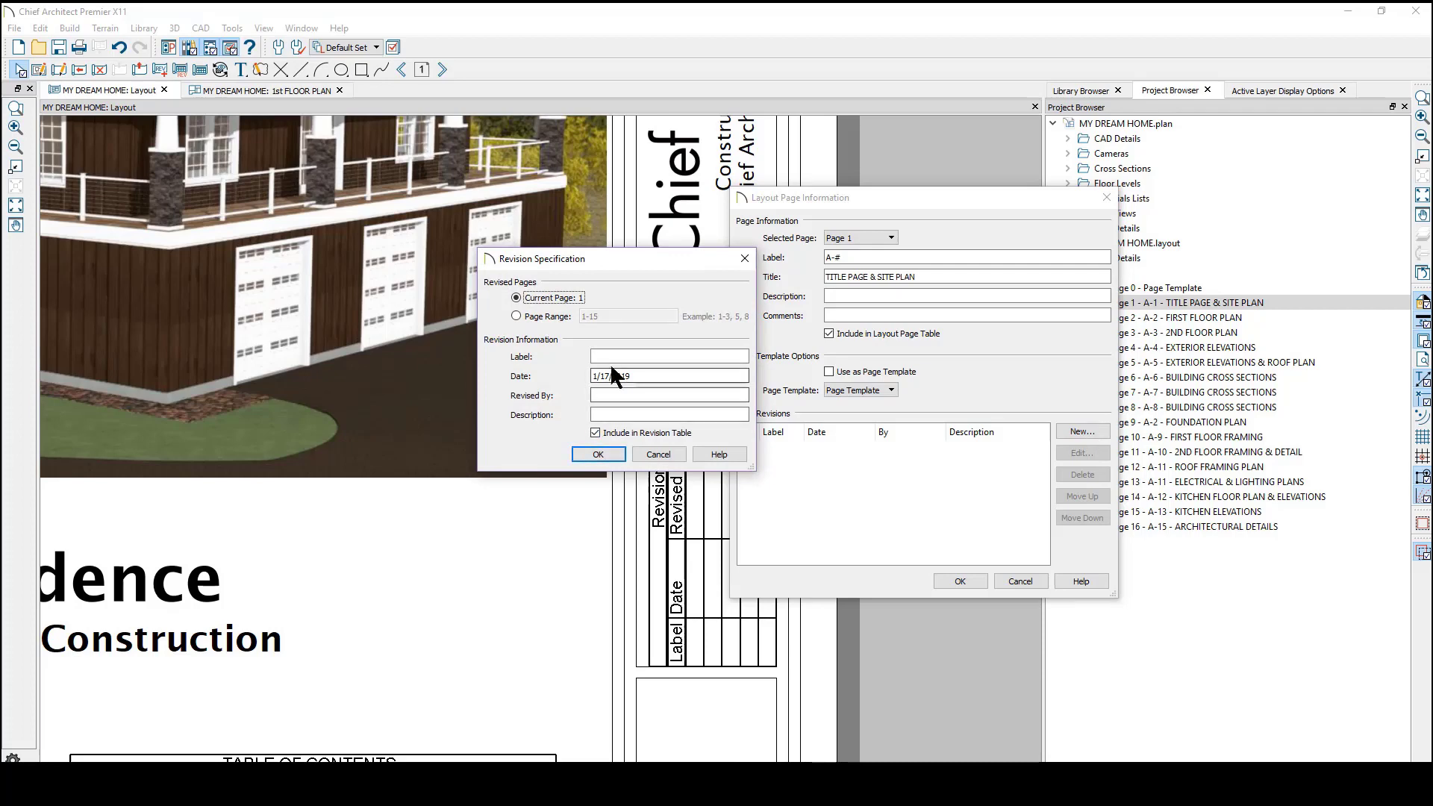
{"action": "left_click", "coordinate": [614, 357]}
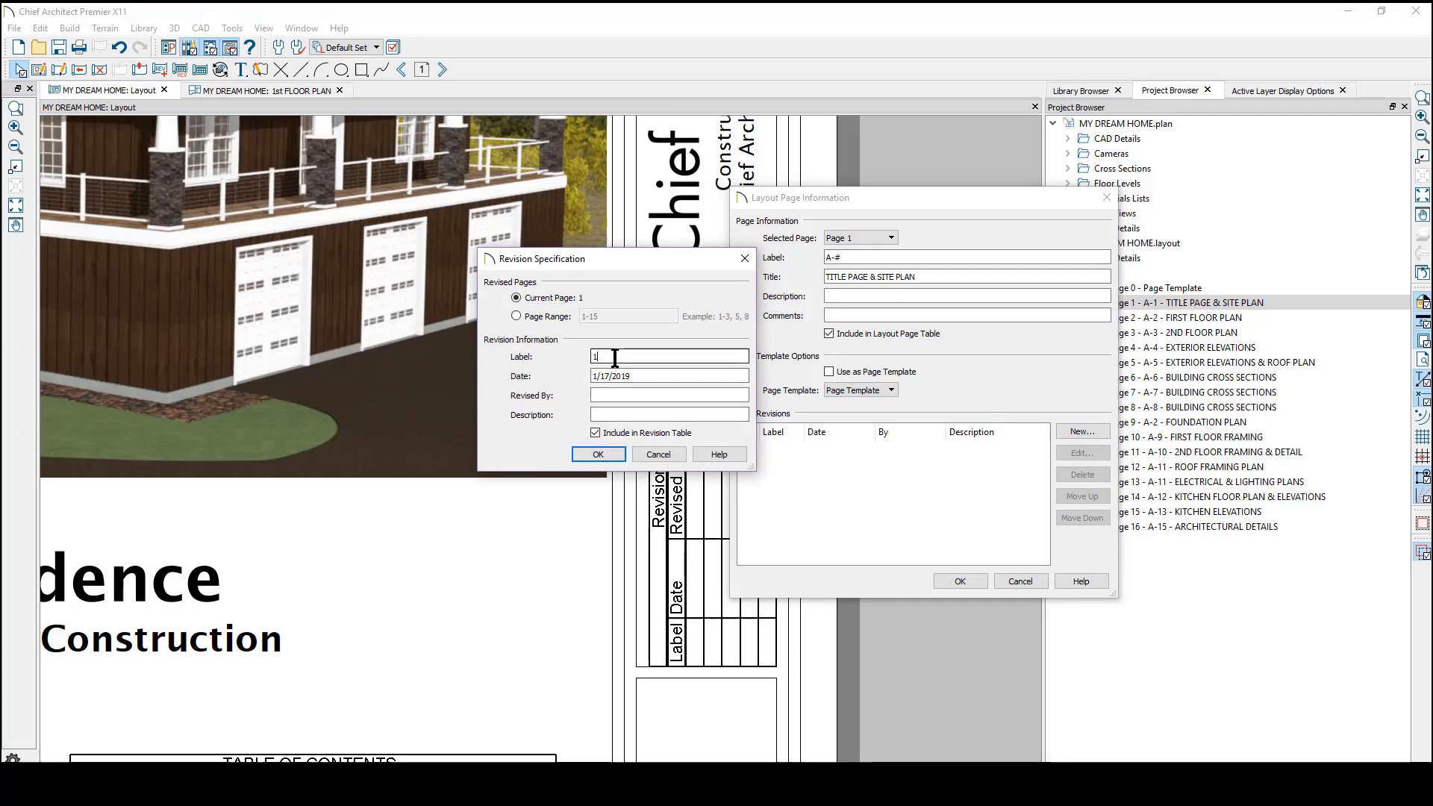
{"action": "type", "text": "1"}
{"action": "key", "text": "Tab"}
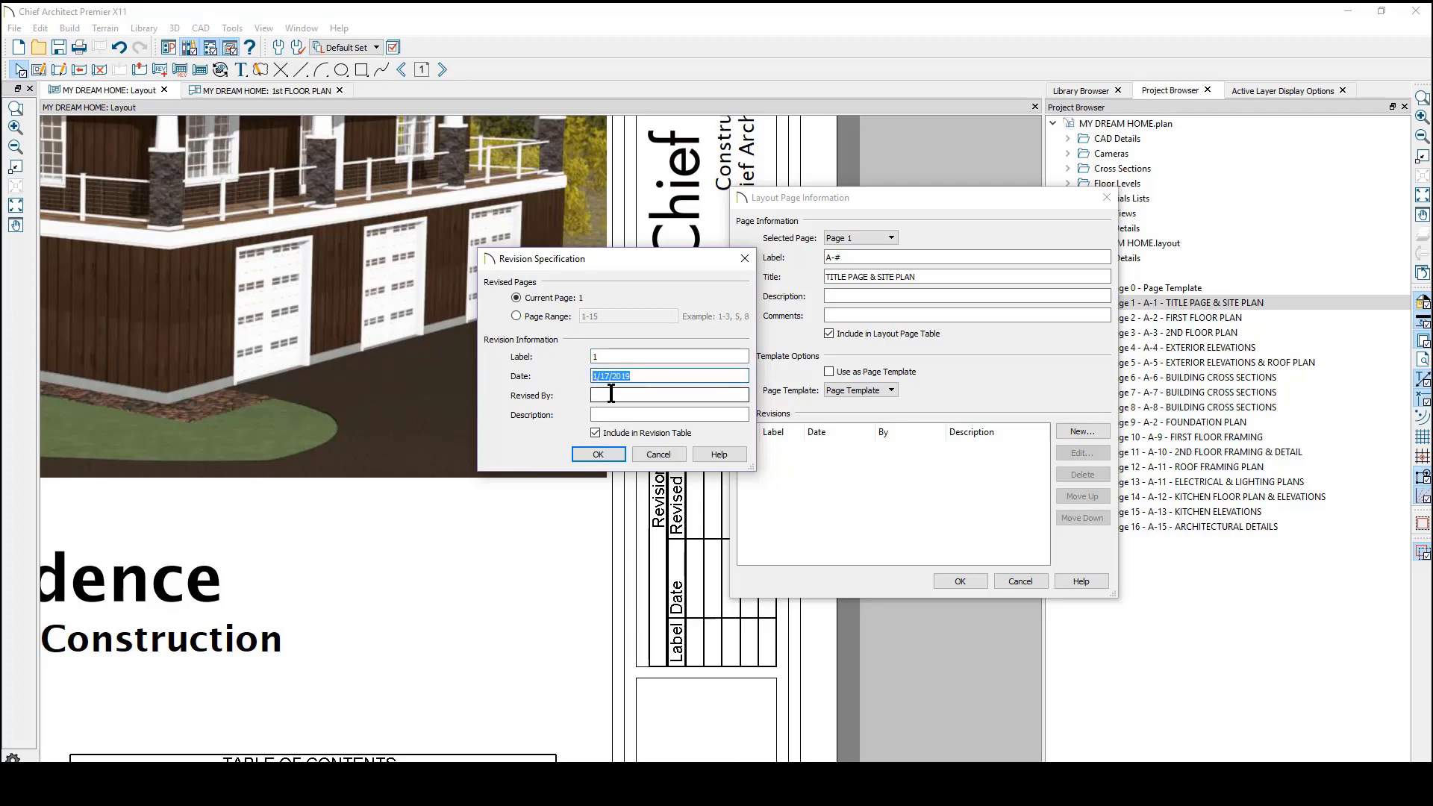
{"action": "left_click", "coordinate": [611, 395]}
{"action": "type", "text": "D2U"}
{"action": "left_click", "coordinate": [604, 415]}
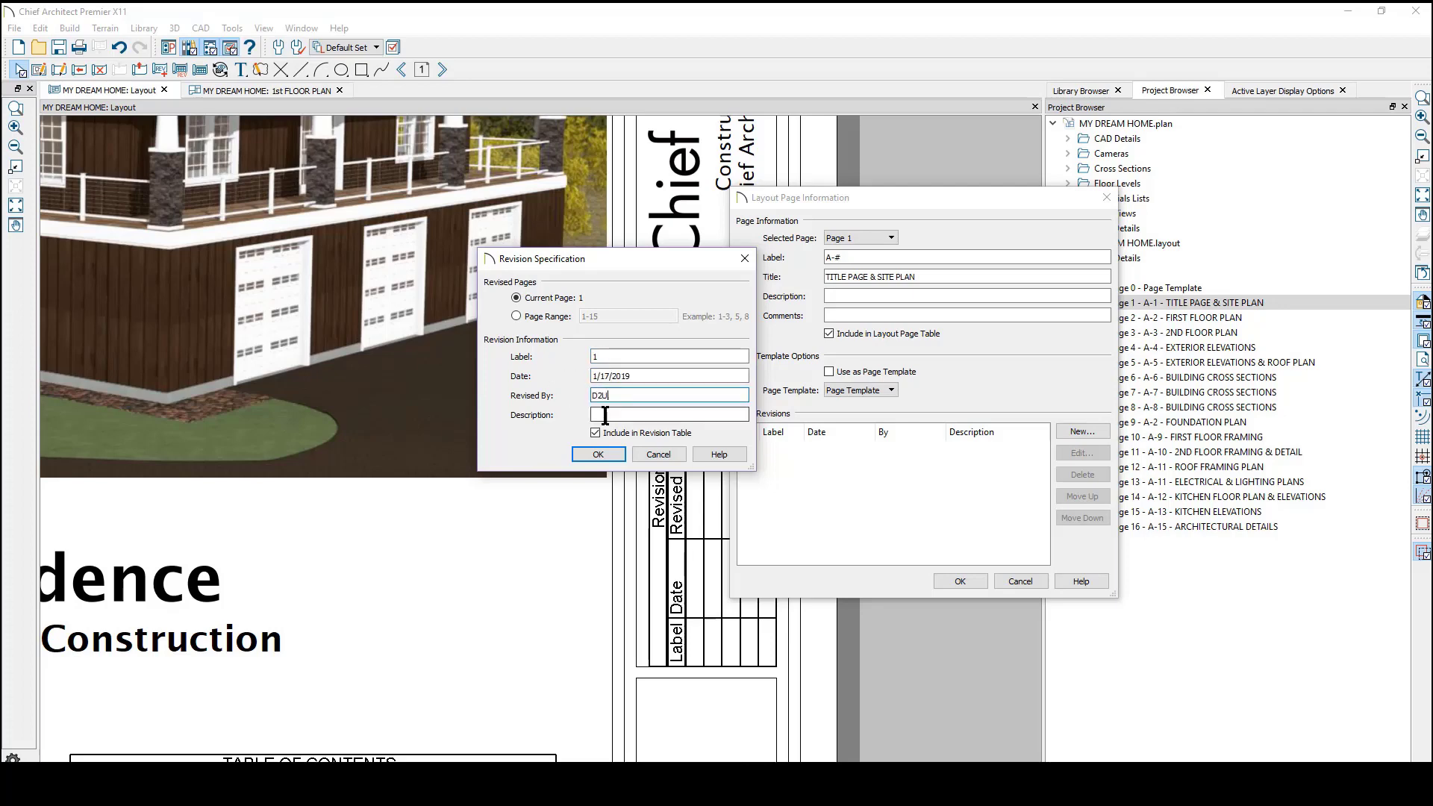
{"action": "type", "text": "PLAN CHK"}
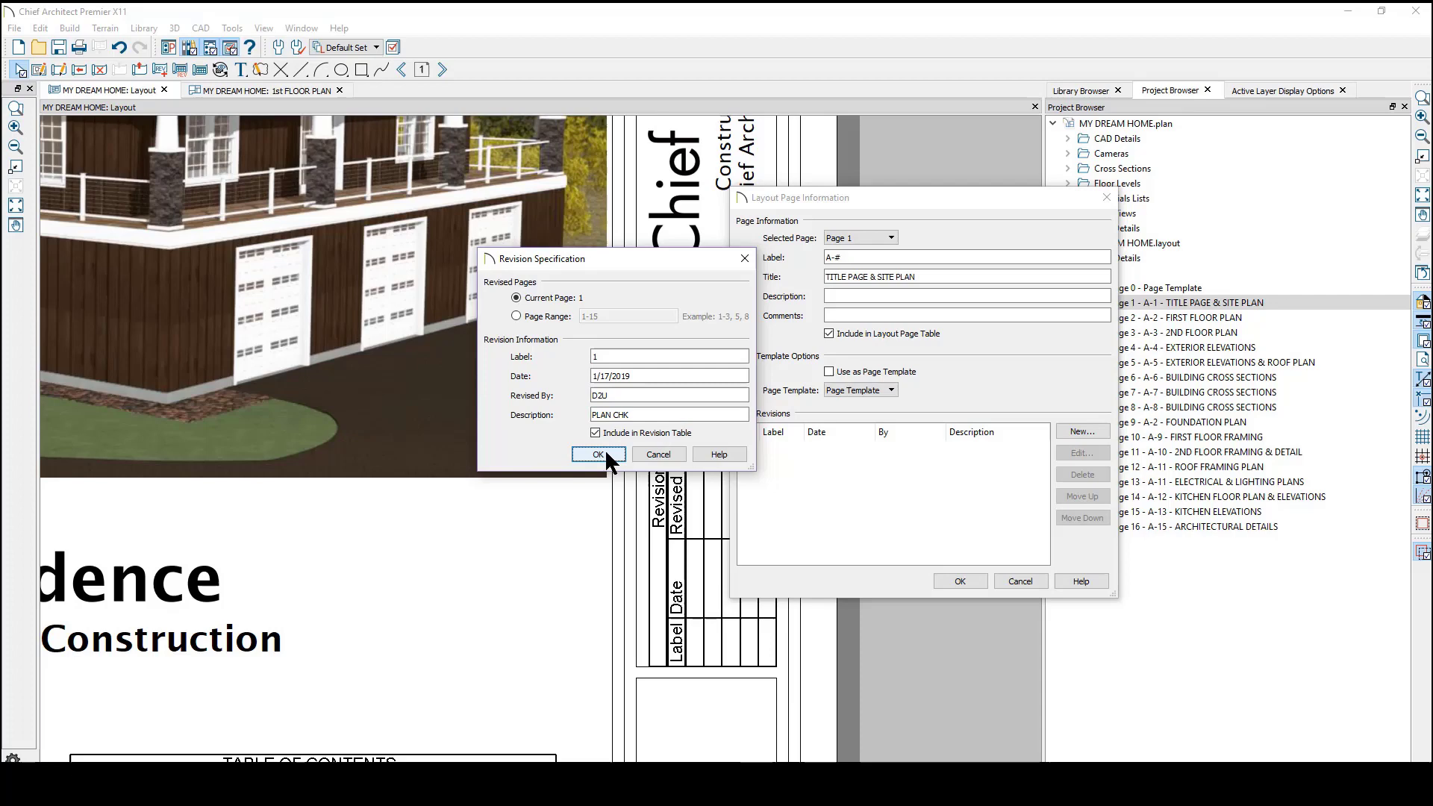
{"action": "left_click", "coordinate": [597, 453]}
{"action": "left_click", "coordinate": [958, 581]}
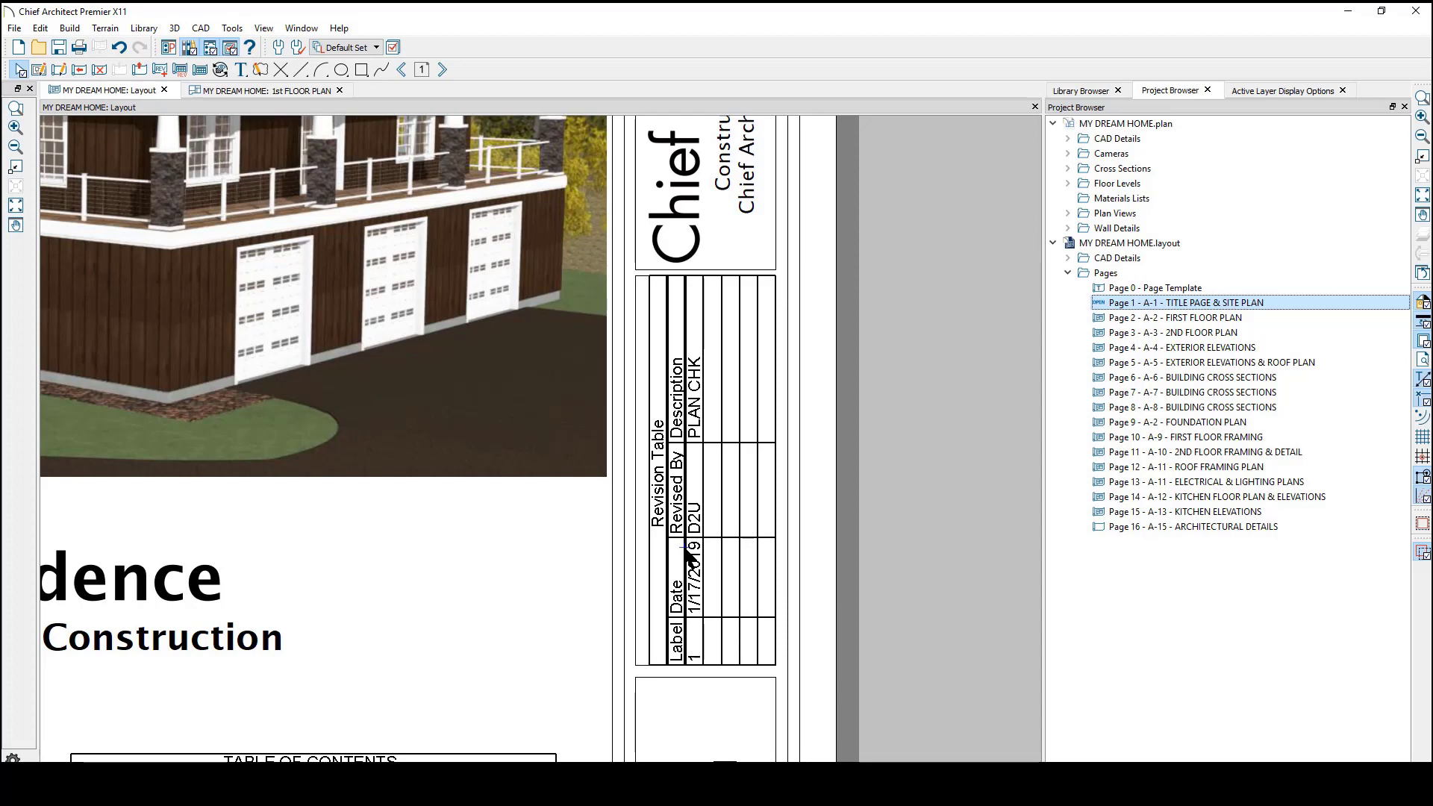
Check page 2, return to the page 1 title page, and fit it in view.
{"action": "left_click", "coordinate": [446, 72]}
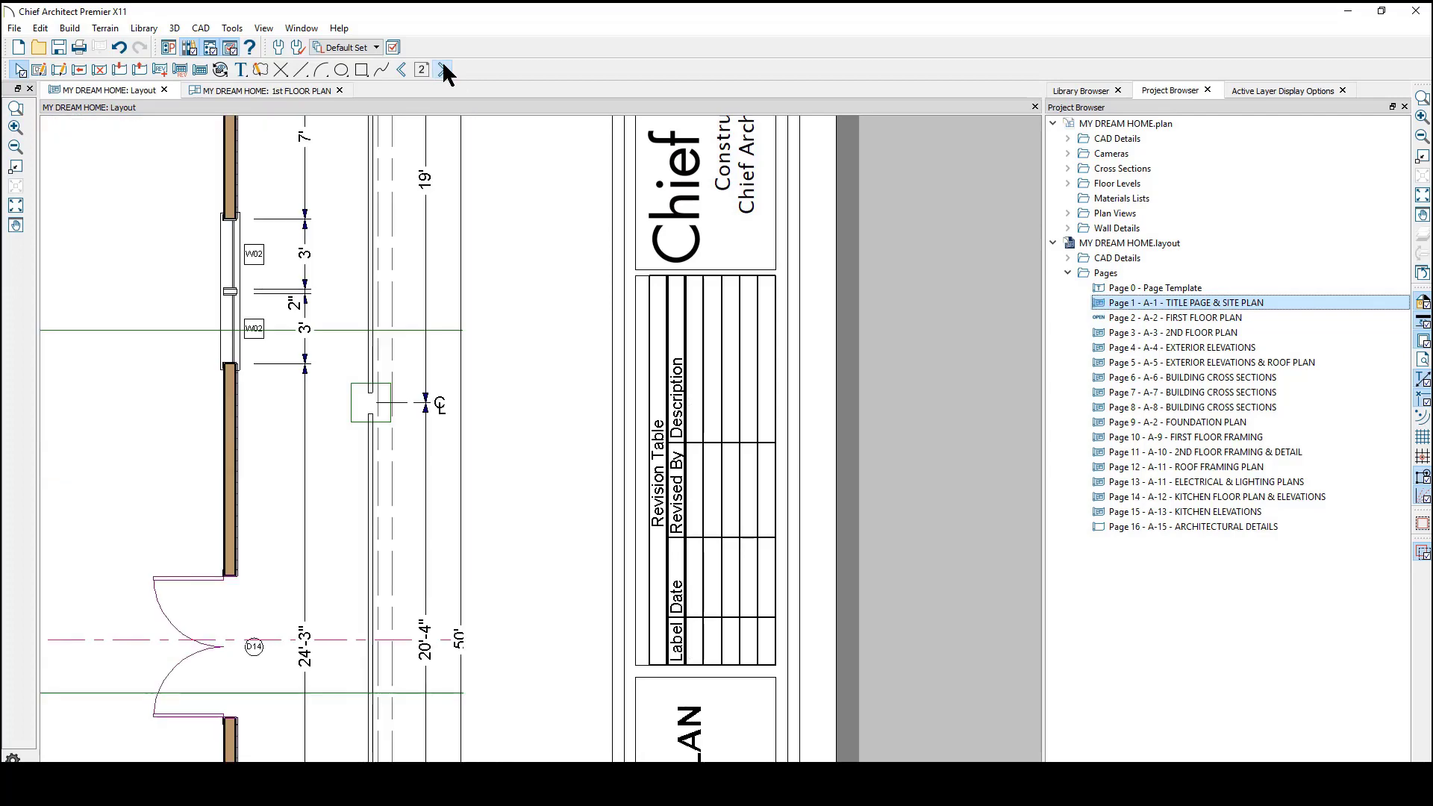
{"action": "left_click", "coordinate": [401, 71]}
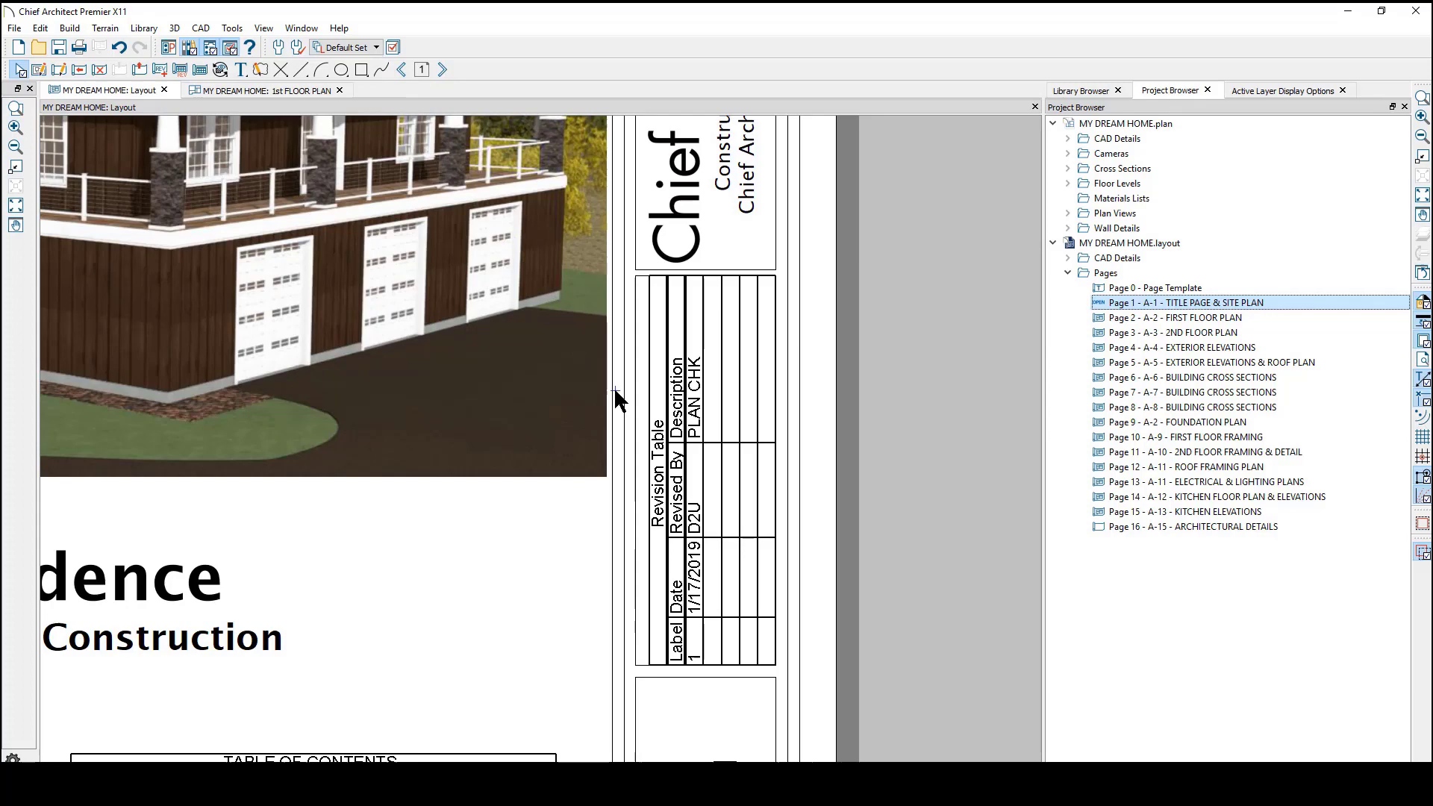
{"action": "left_click", "coordinate": [1421, 194]}
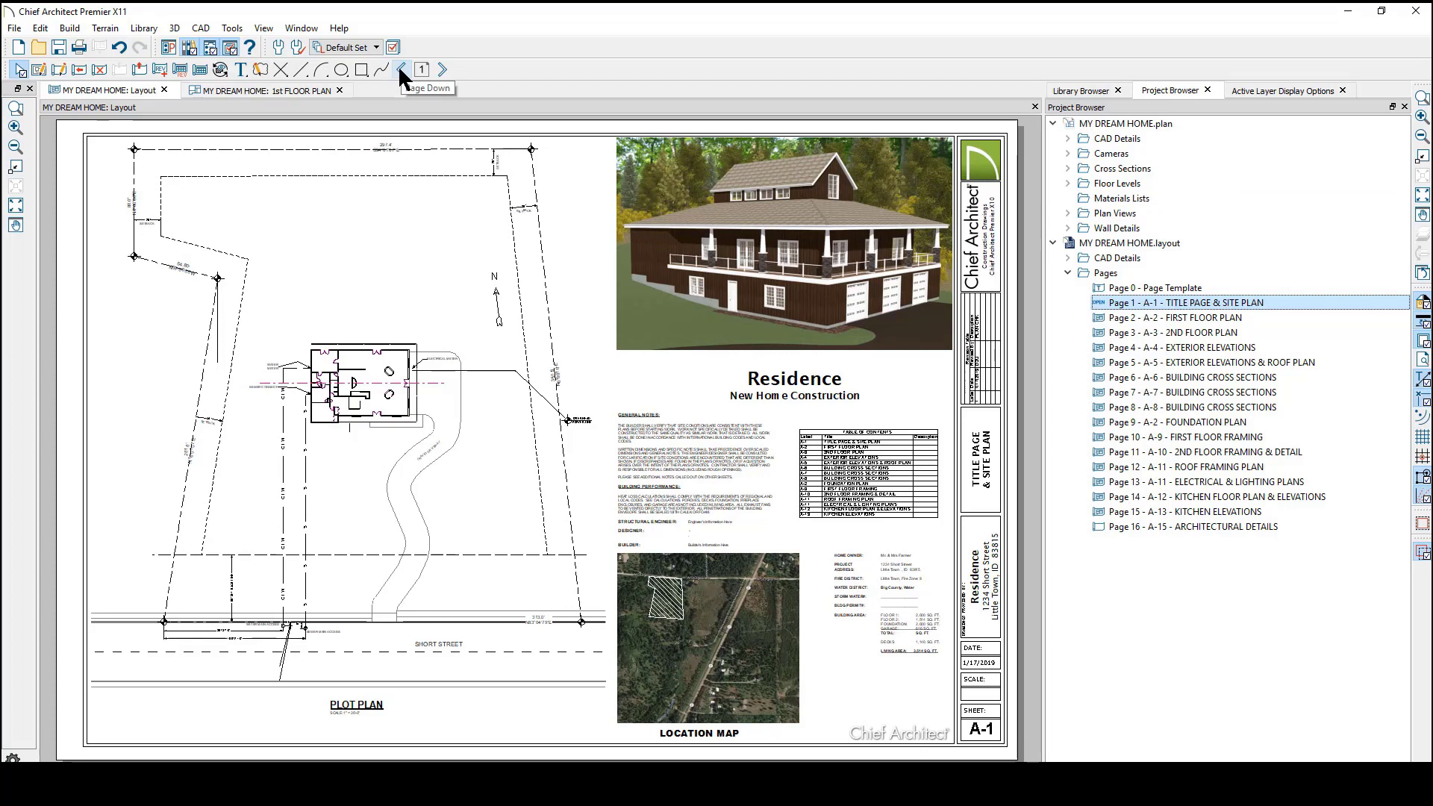
Go to the page 0 template and zoom into the revision table area.
{"action": "left_click", "coordinate": [401, 71]}
{"action": "left_click", "coordinate": [1421, 106]}
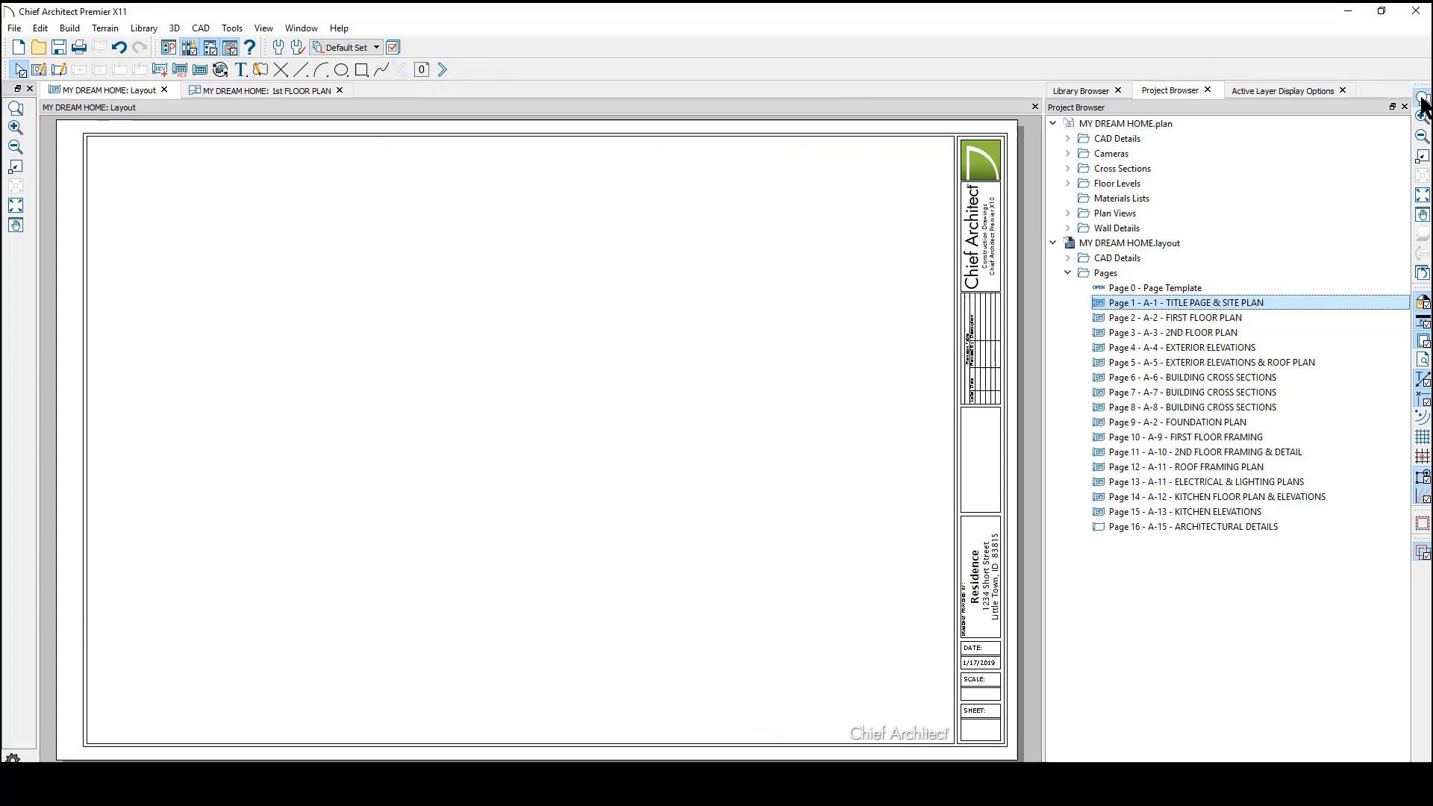
{"action": "mouse_move", "coordinate": [873, 276]}
{"action": "left_mouse_down"}
{"action": "mouse_move", "coordinate": [1011, 386]}
{"action": "mouse_move", "coordinate": [1030, 420]}
{"action": "left_mouse_up"}
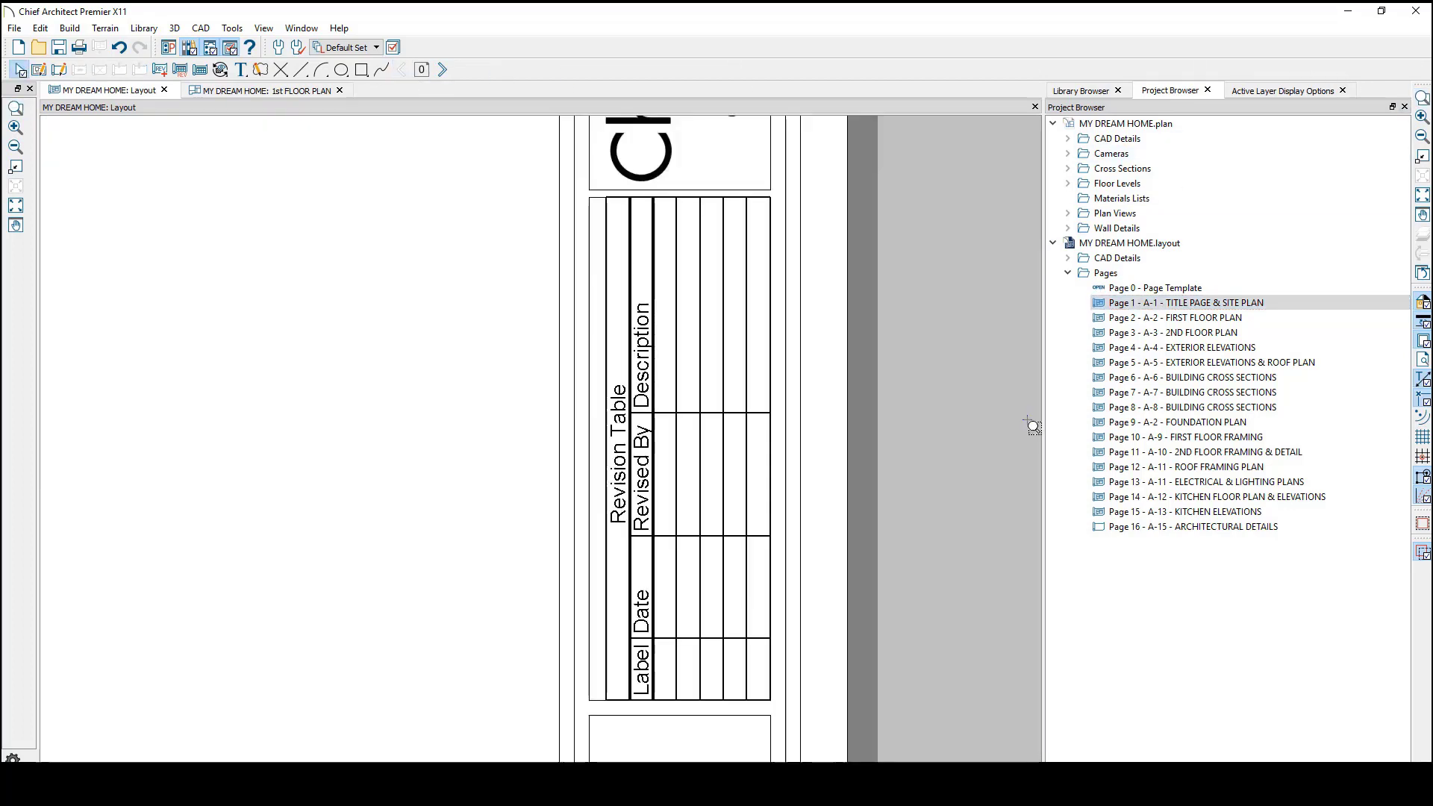
Place a triangle text callout labelled # at angle 90 in the revision table.
{"action": "left_click", "coordinate": [241, 71]}
{"action": "left_click", "coordinate": [16, 186]}
{"action": "left_click", "coordinate": [499, 511]}
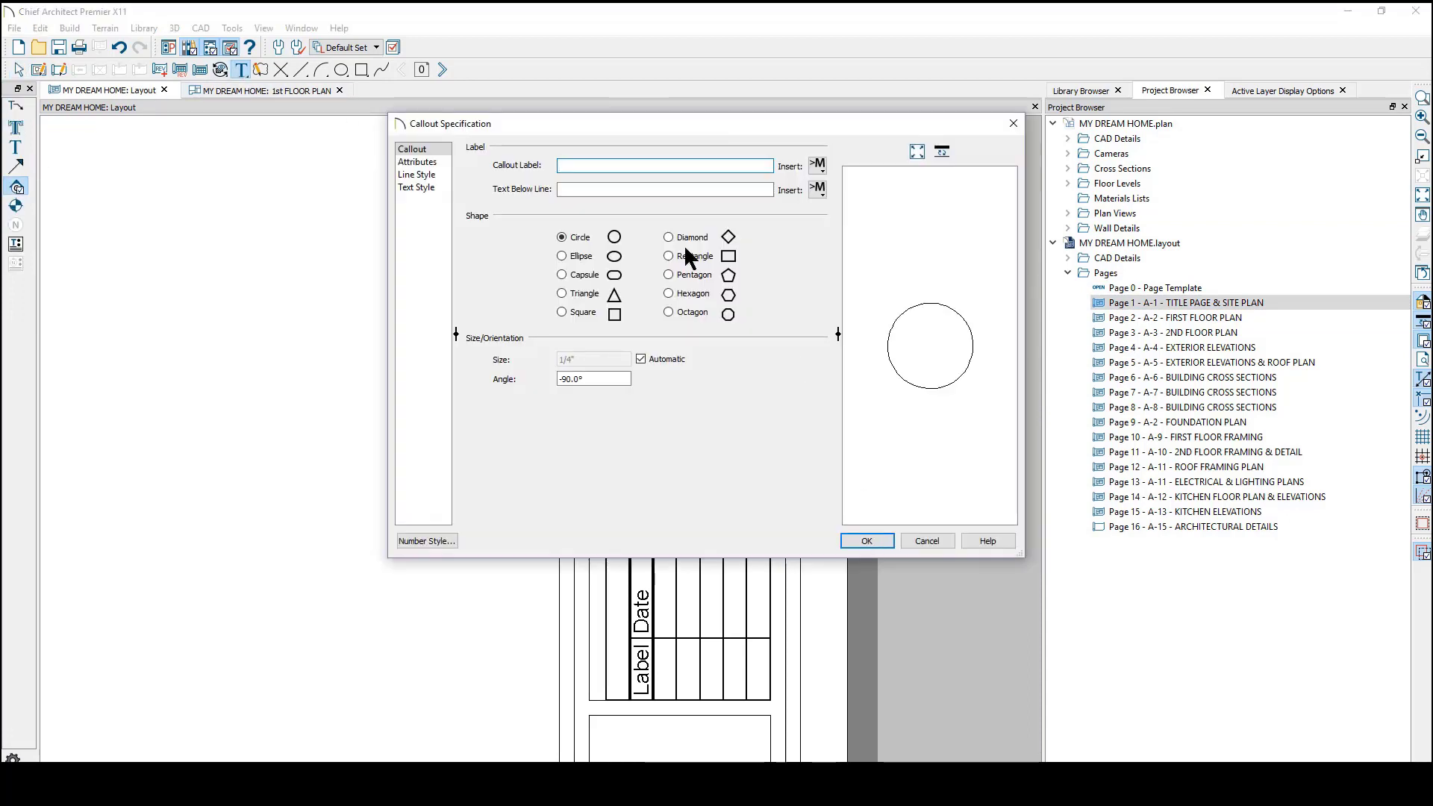
{"action": "left_click", "coordinate": [562, 294]}
{"action": "left_click", "coordinate": [604, 164]}
{"action": "type", "text": "#"}
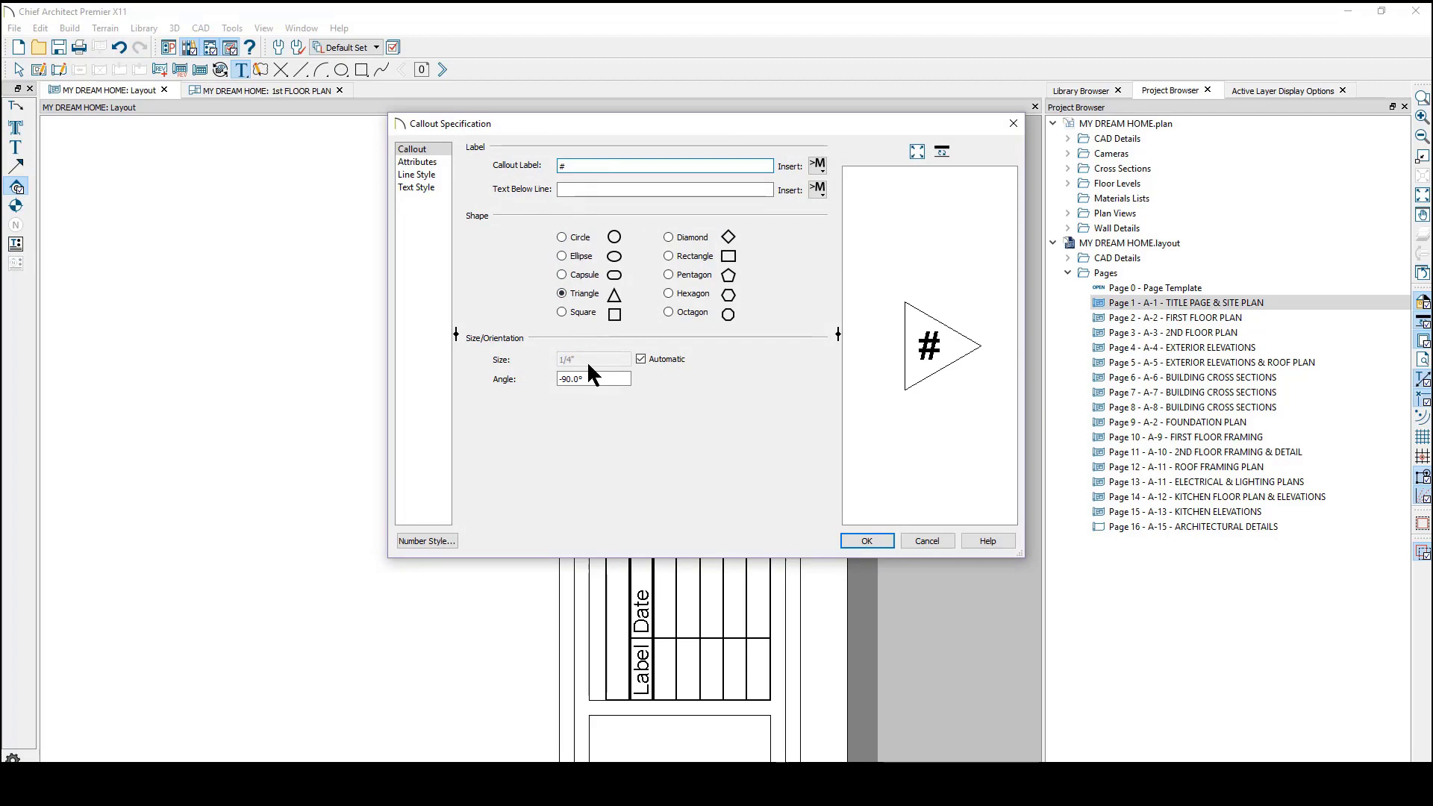
{"action": "left_click_drag", "start_coordinate": [610, 379], "coordinate": [530, 379]}
{"action": "type", "text": "90"}
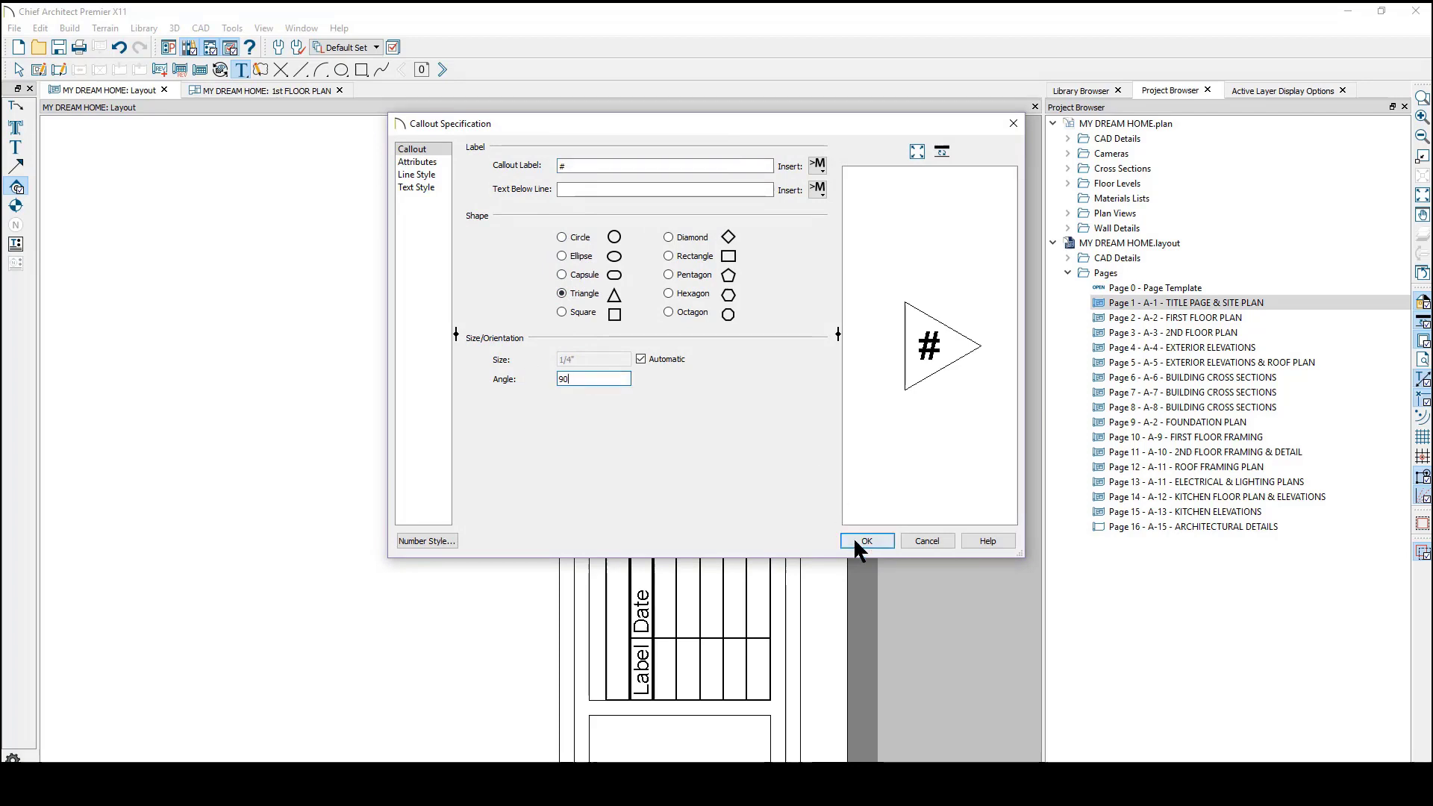
{"action": "left_click", "coordinate": [857, 535]}
{"action": "left_click_drag", "start_coordinate": [499, 518], "coordinate": [610, 549]}
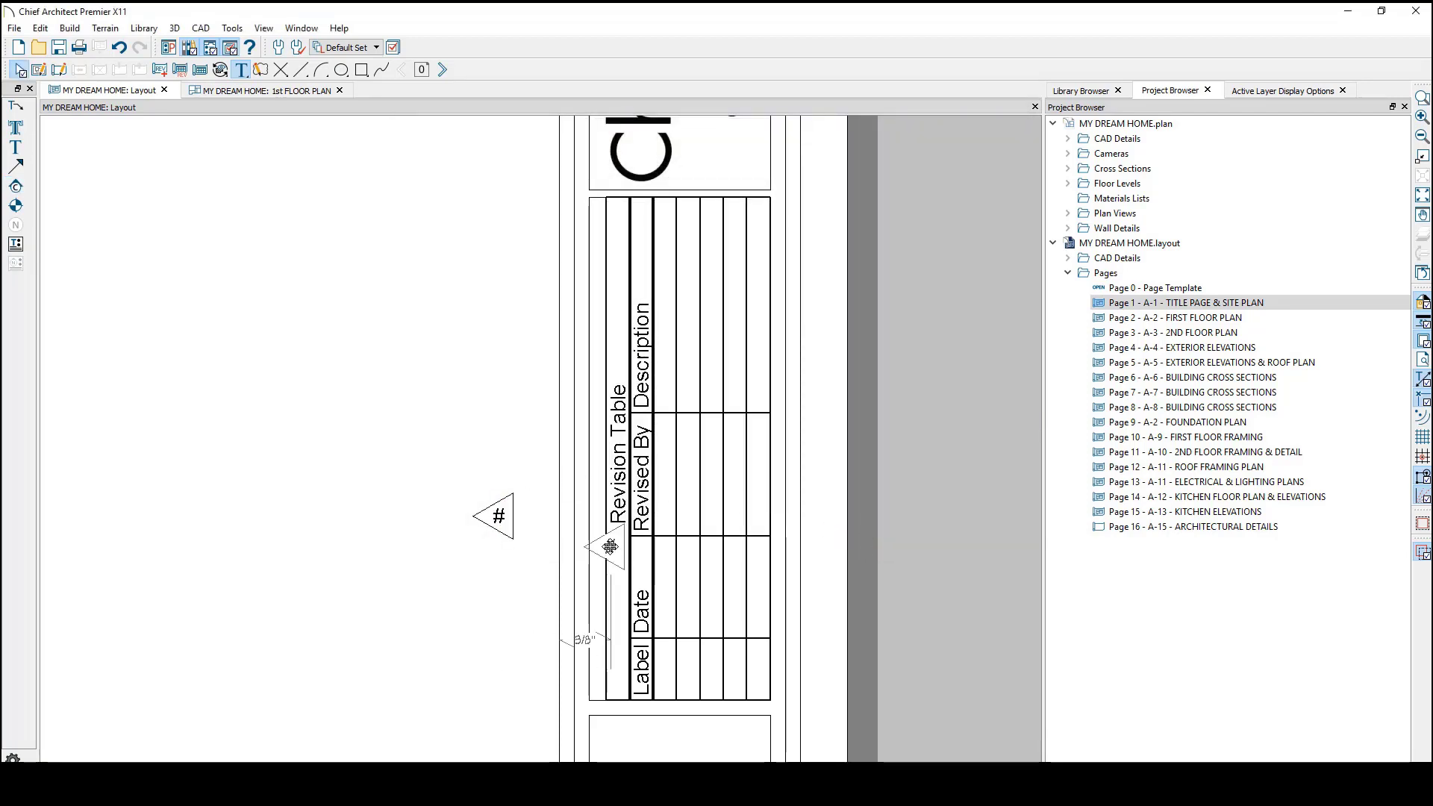
{"action": "left_click", "coordinate": [1422, 197]}
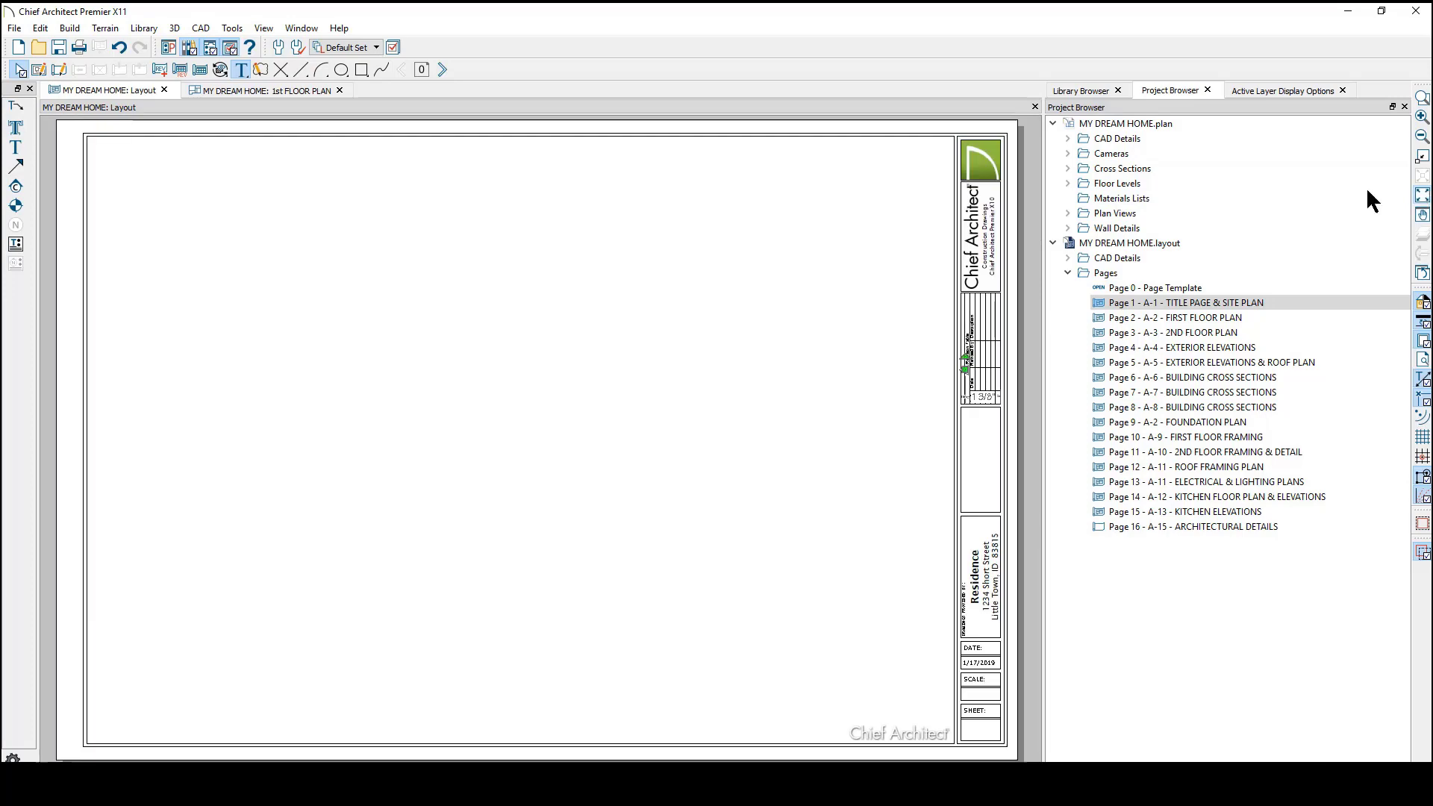
On page 1, zoom in and draw a revision cloud around the 20' setback.
{"action": "left_click", "coordinate": [445, 71]}
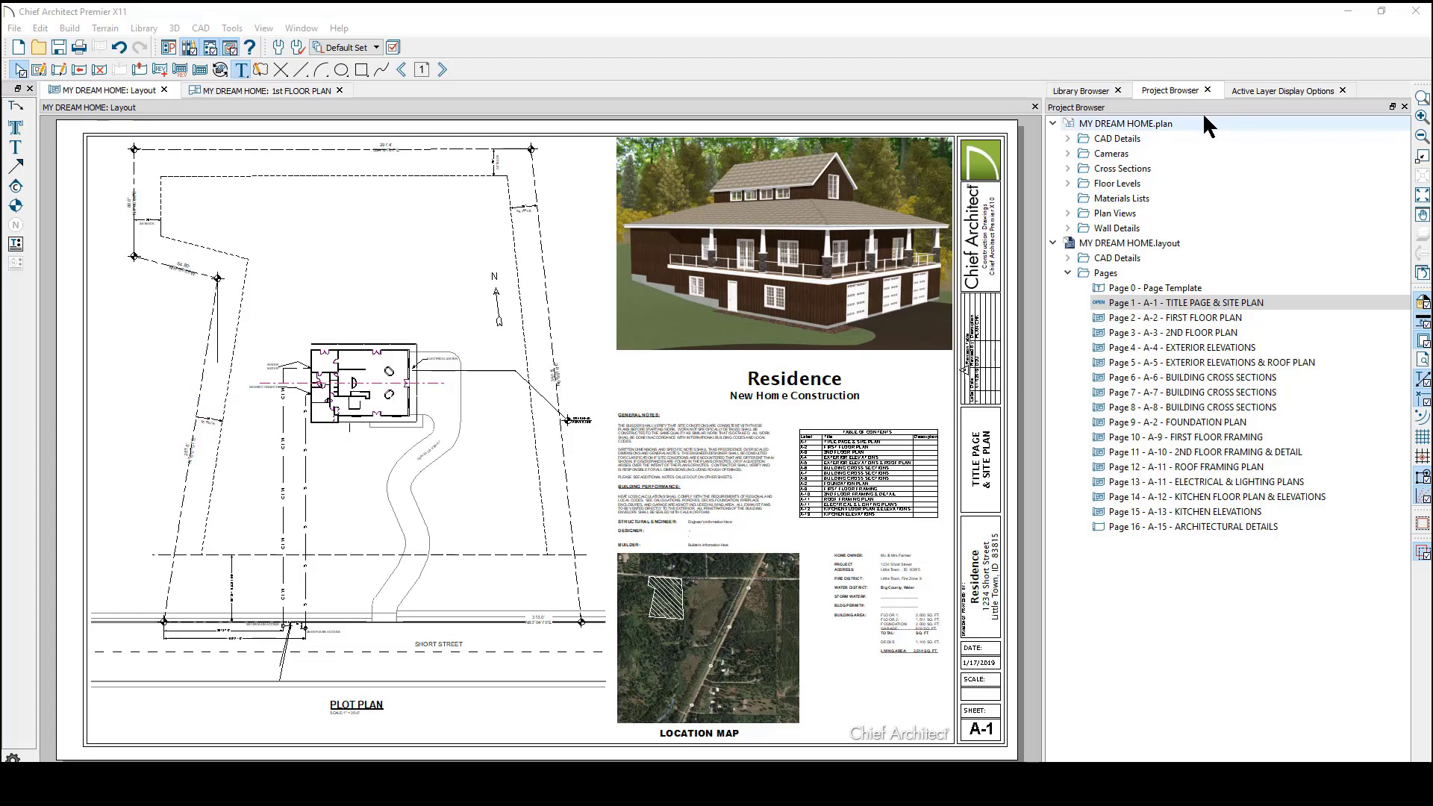
{"action": "left_click", "coordinate": [1421, 102]}
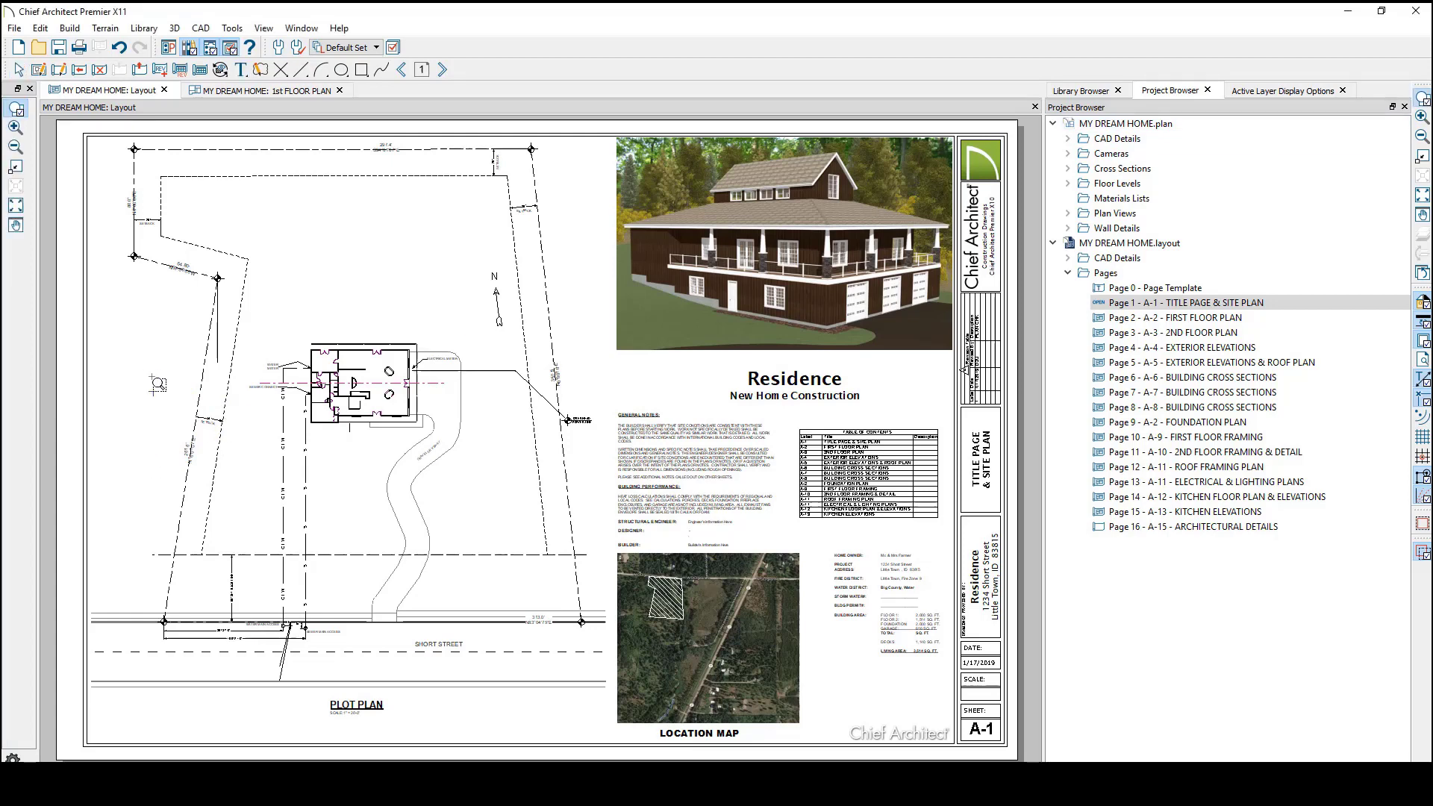
{"action": "left_click_drag", "start_coordinate": [150, 374], "coordinate": [342, 496]}
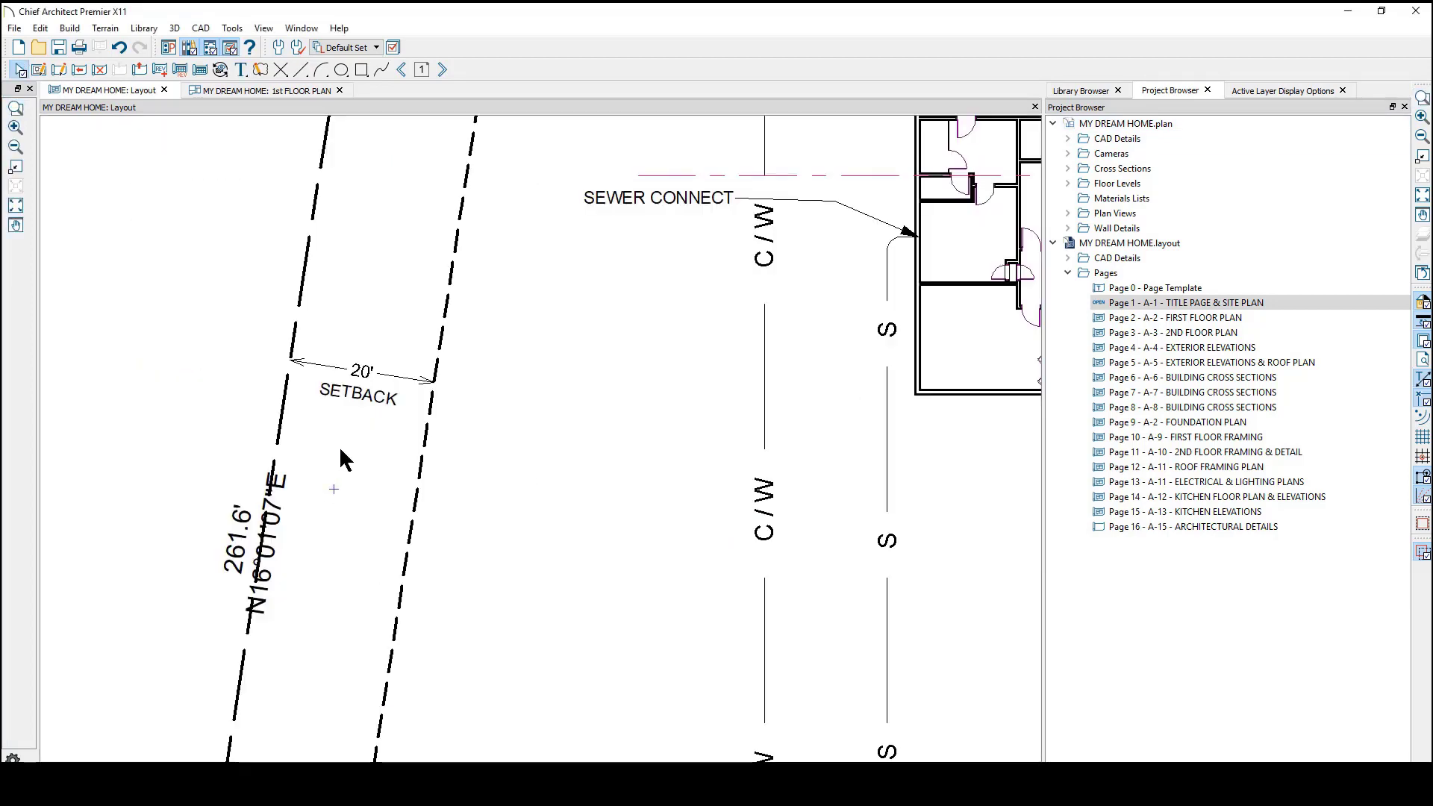
{"action": "left_click", "coordinate": [261, 70]}
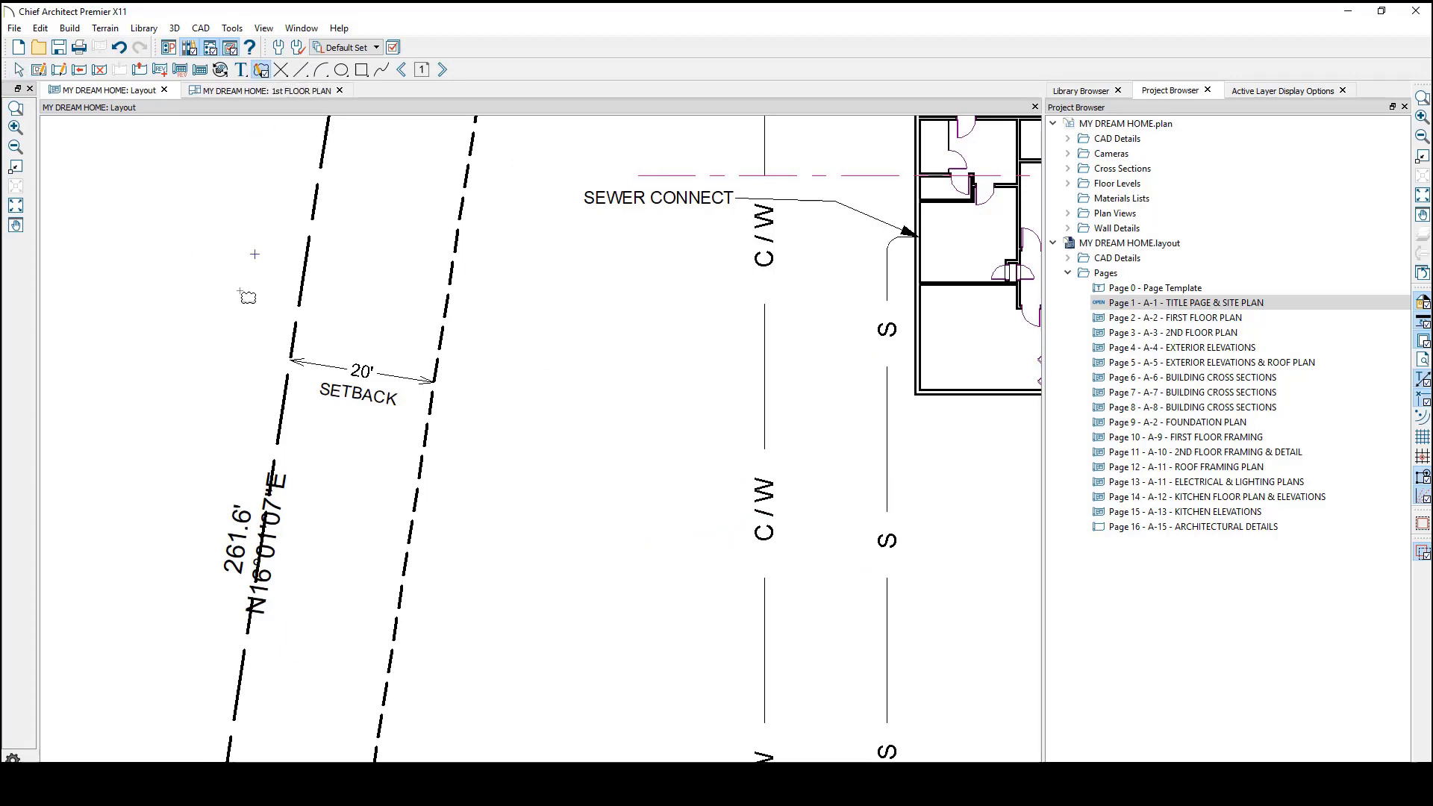
{"action": "left_click_drag", "start_coordinate": [241, 281], "coordinate": [492, 442]}
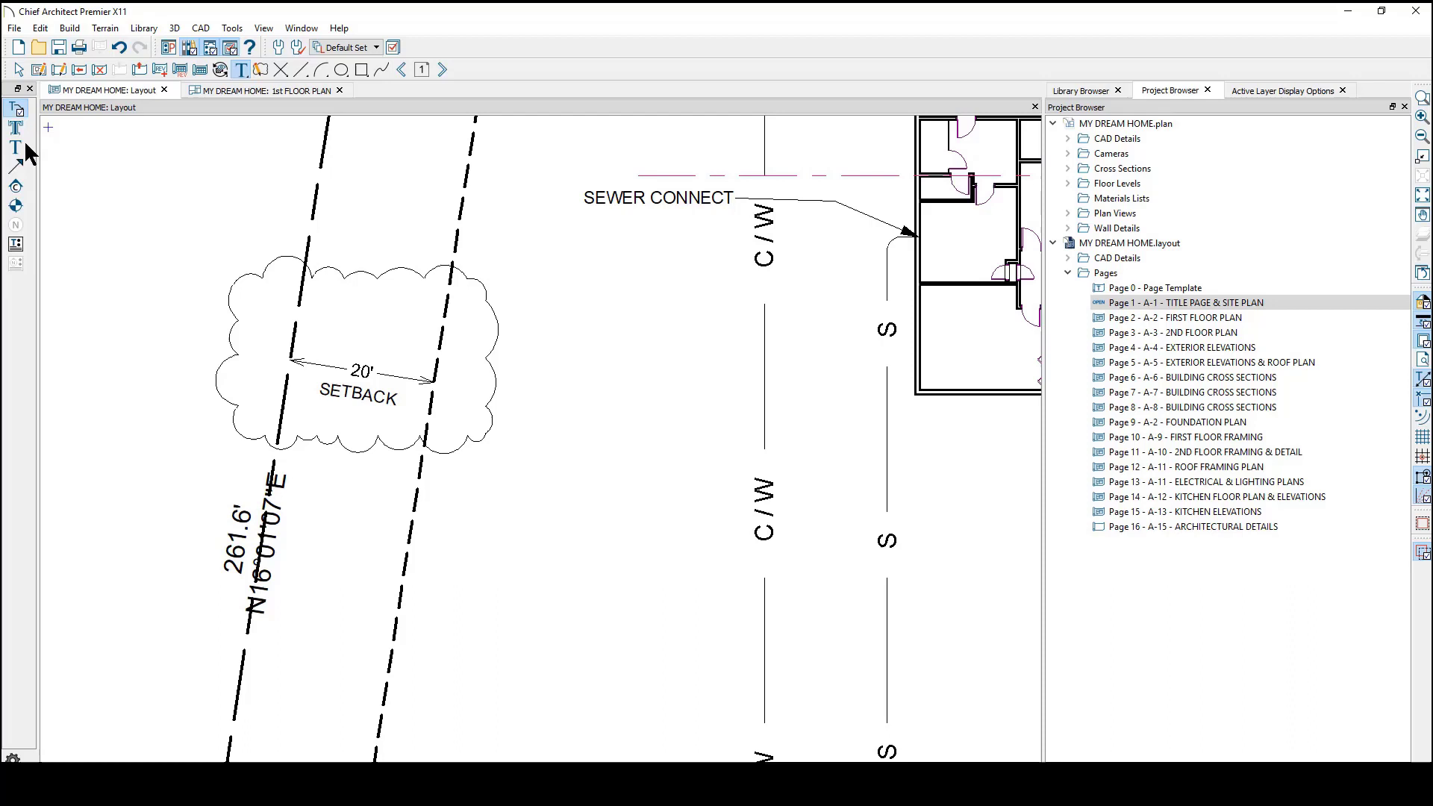
Add a triangle callout labelled 1 inside the cloud, then fit the sheet in view.
{"action": "left_click", "coordinate": [17, 187]}
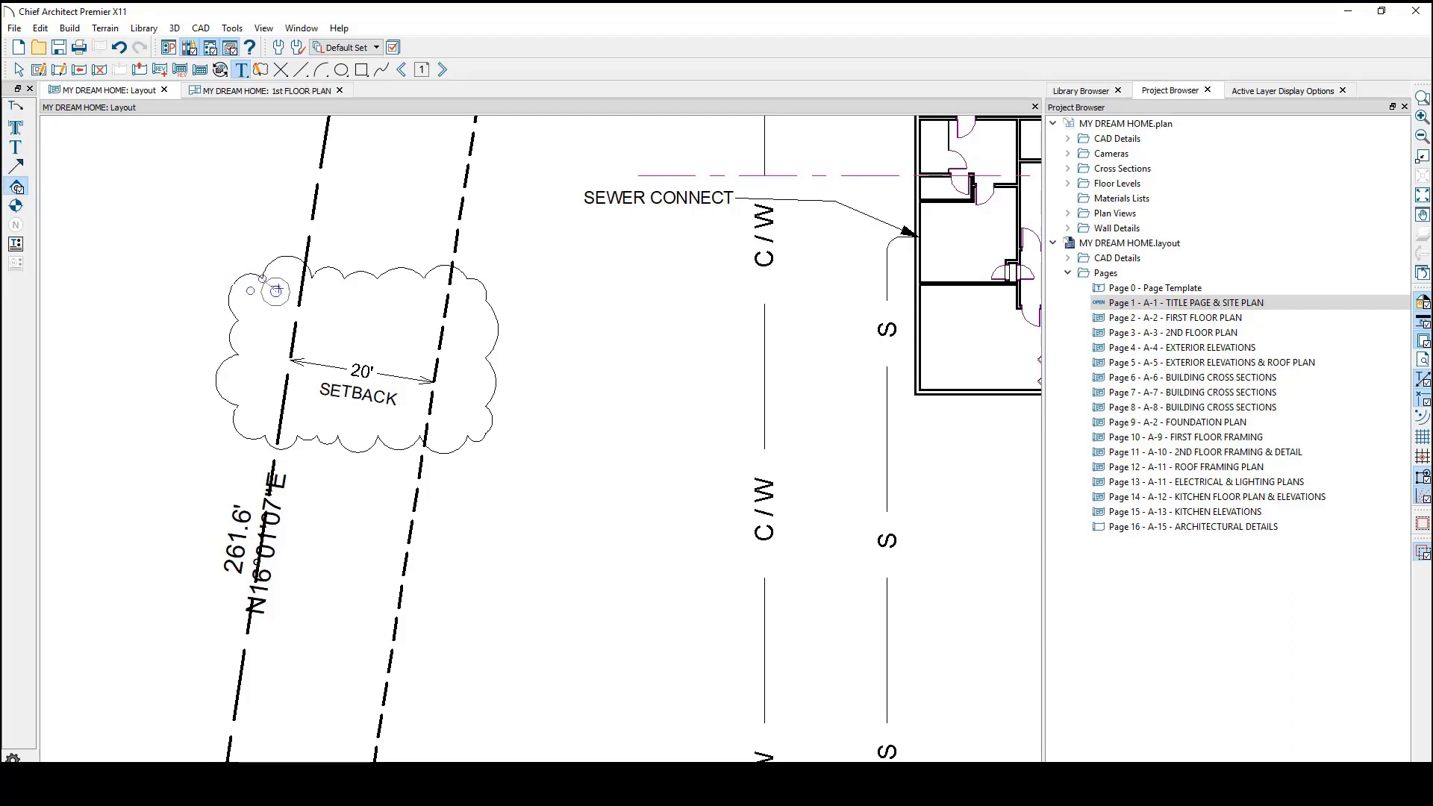
{"action": "left_click", "coordinate": [348, 314]}
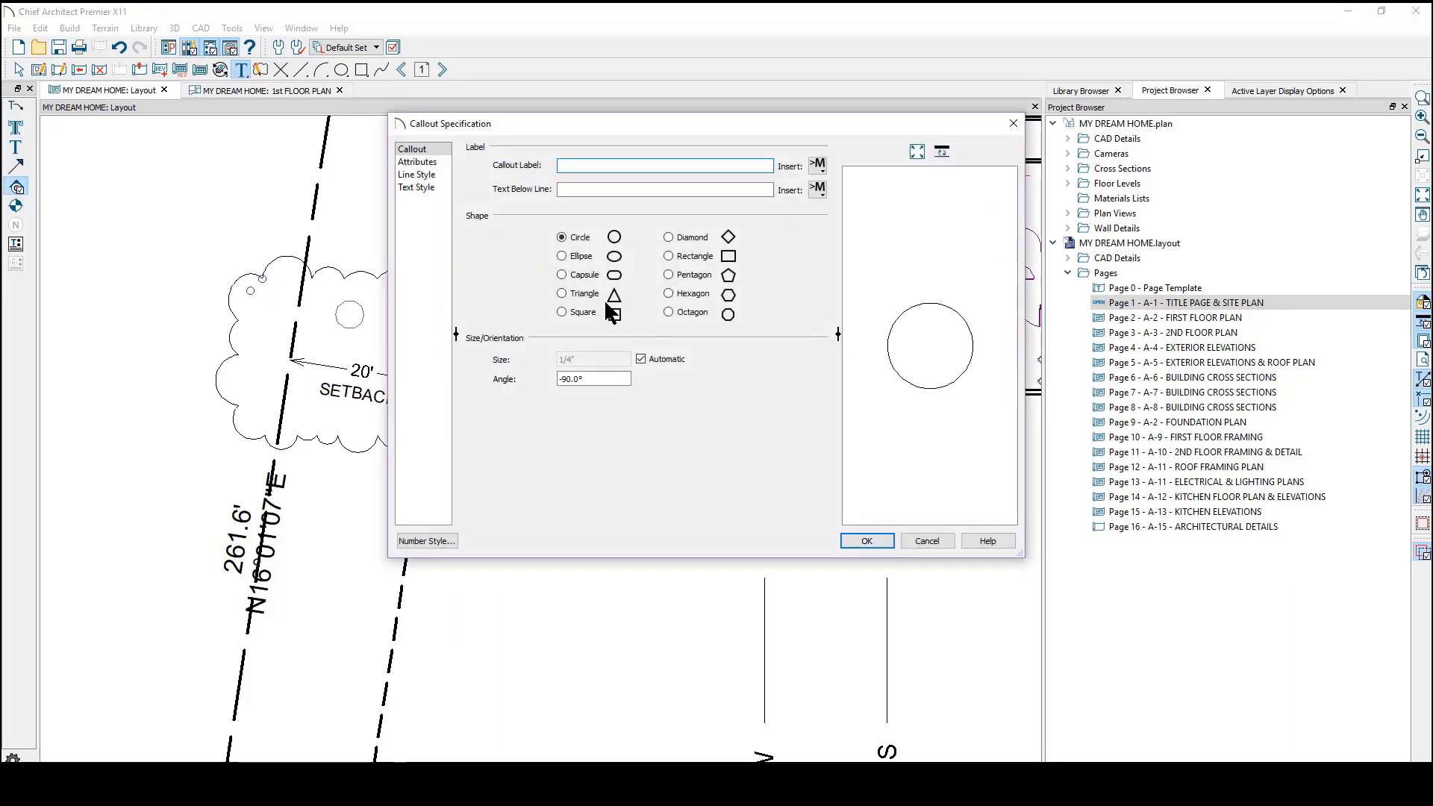
{"action": "left_click", "coordinate": [561, 294]}
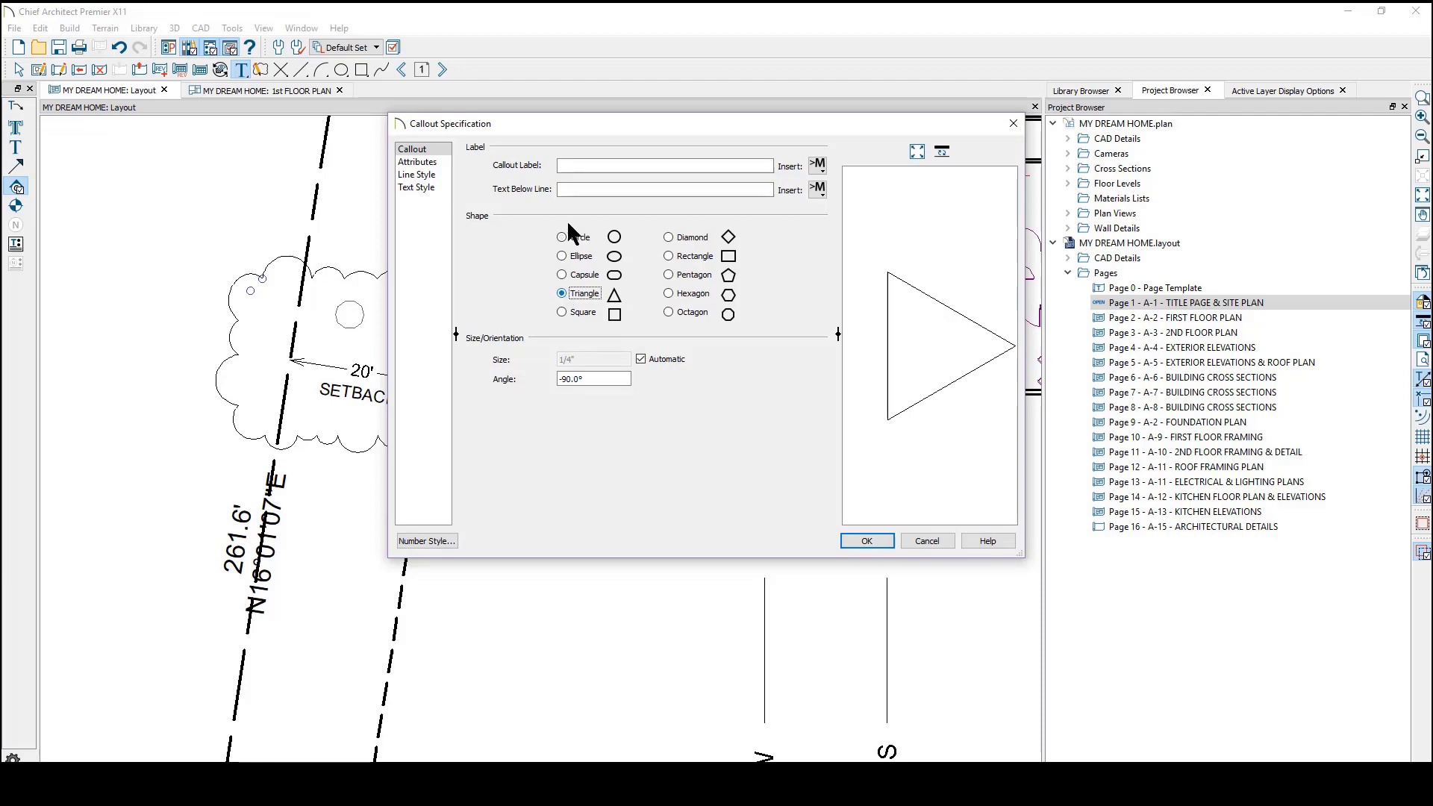
{"action": "left_click", "coordinate": [590, 165]}
{"action": "type", "text": "1"}
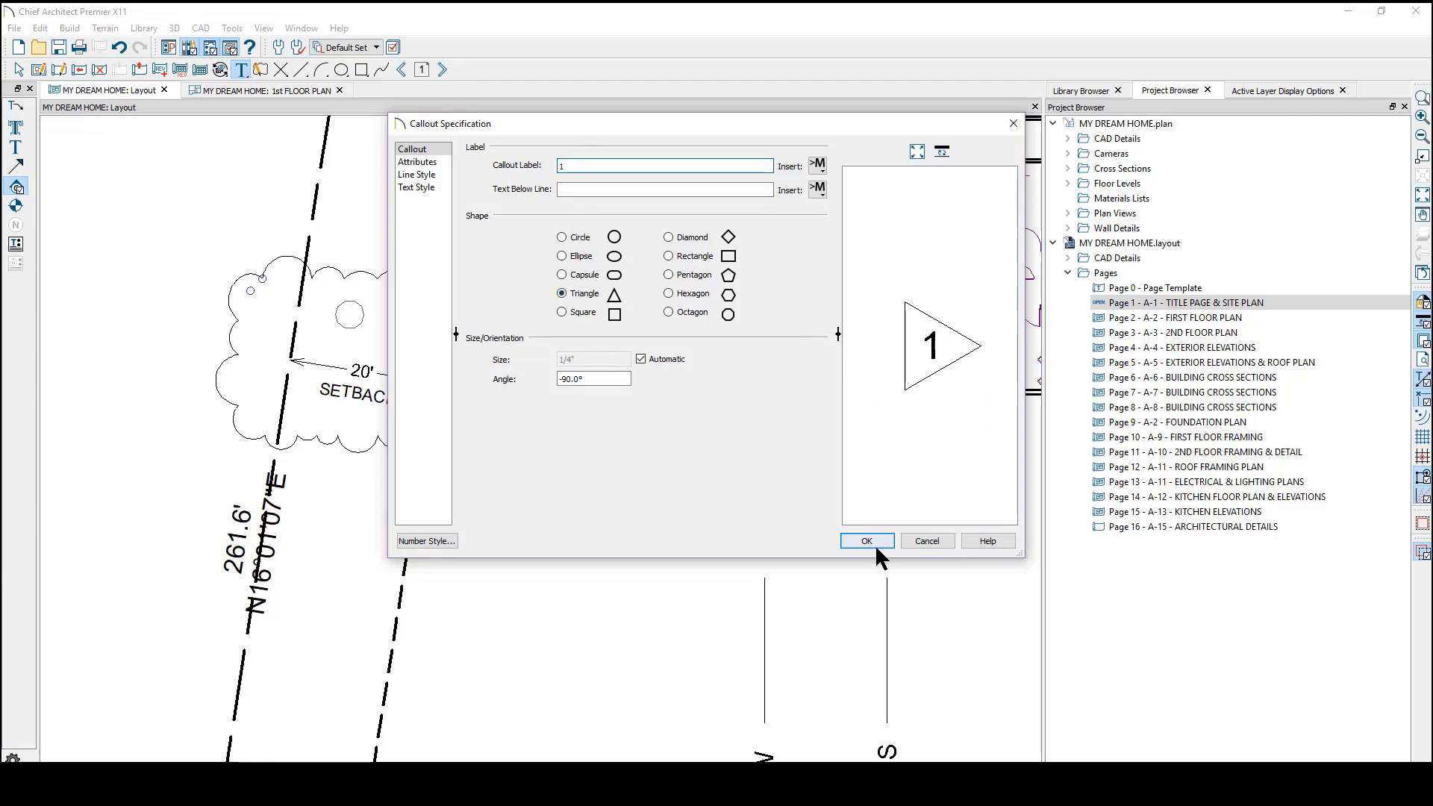
{"action": "left_click", "coordinate": [866, 540]}
{"action": "left_click", "coordinate": [349, 315]}
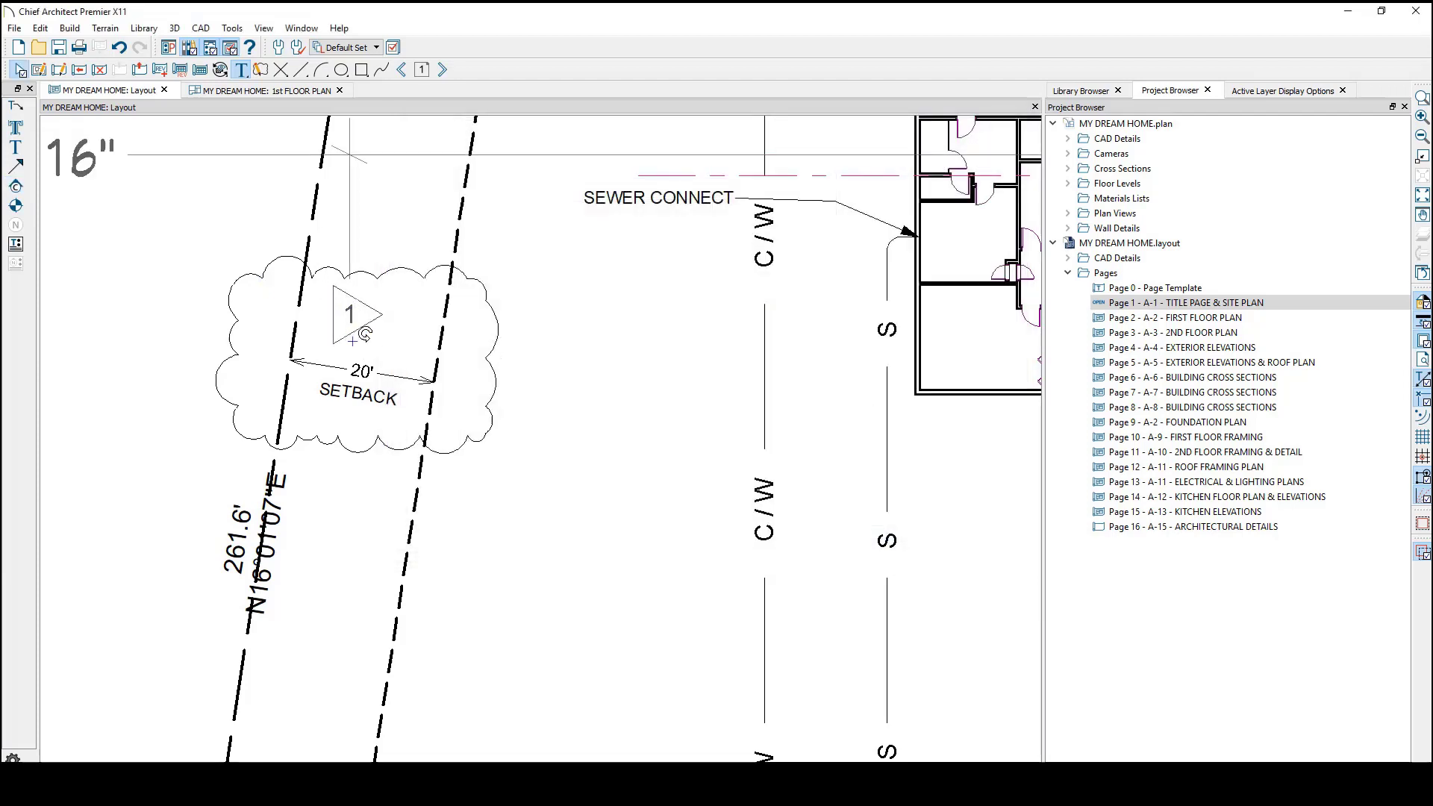
{"action": "left_click", "coordinate": [446, 338]}
{"action": "key", "text": "Escape"}
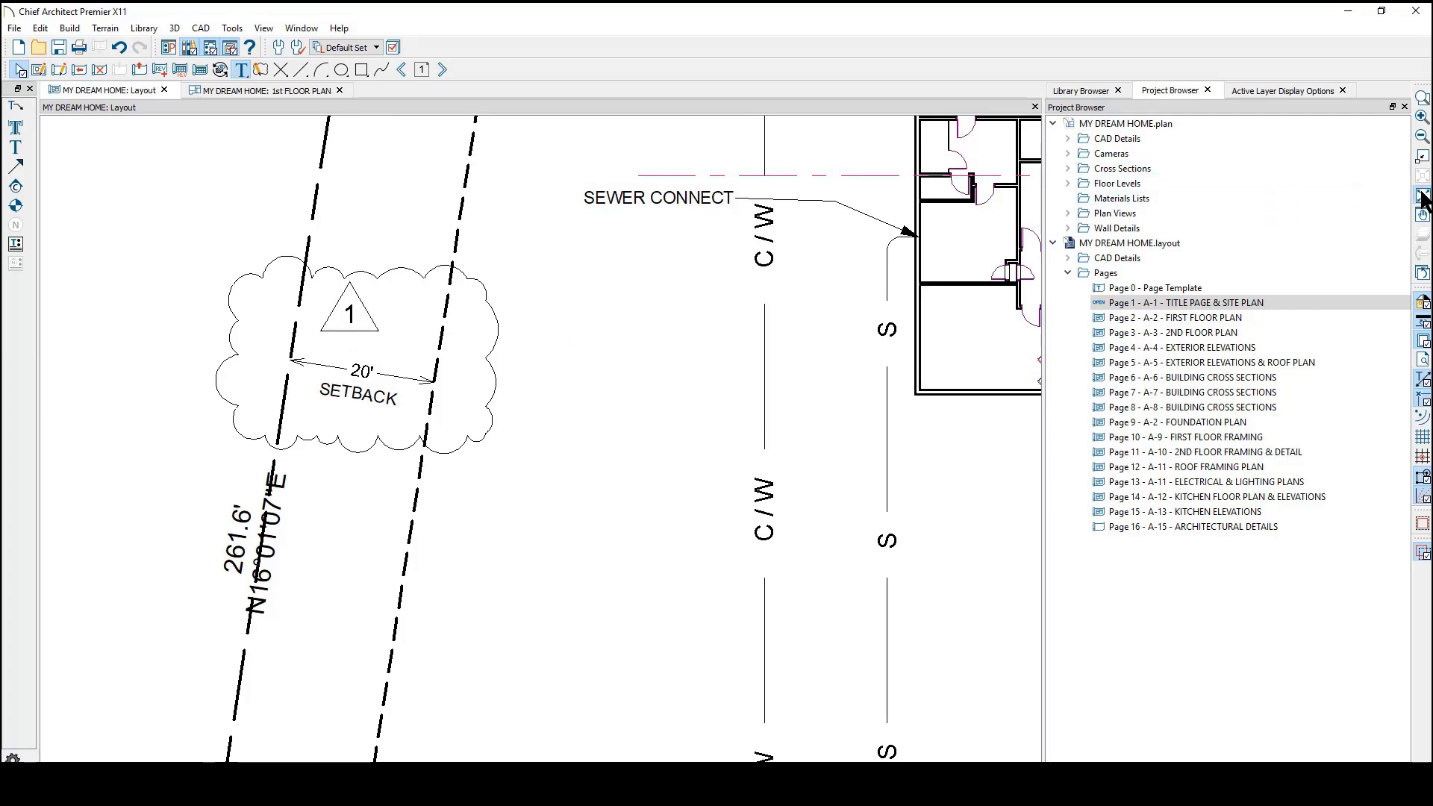
{"action": "left_click", "coordinate": [1421, 200]}
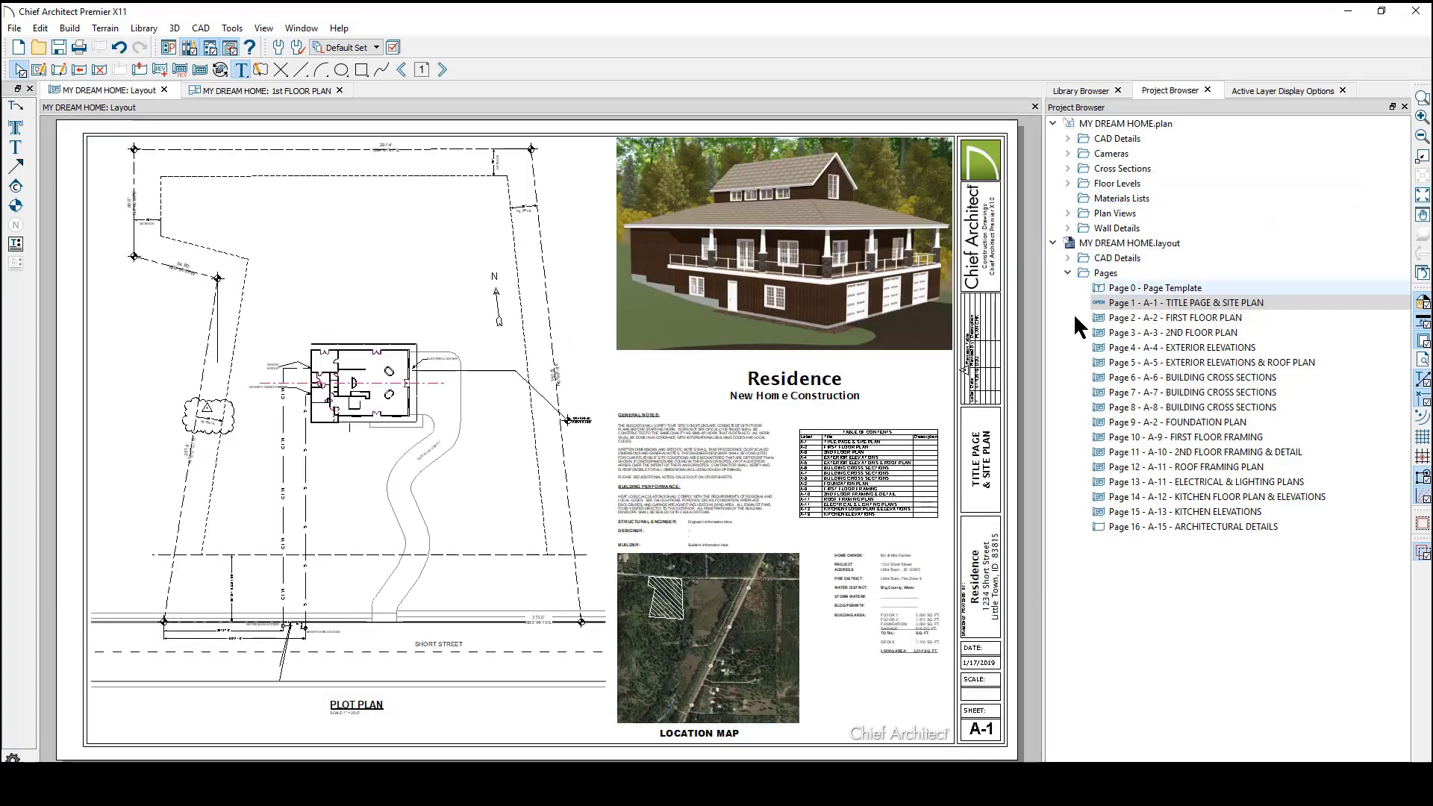